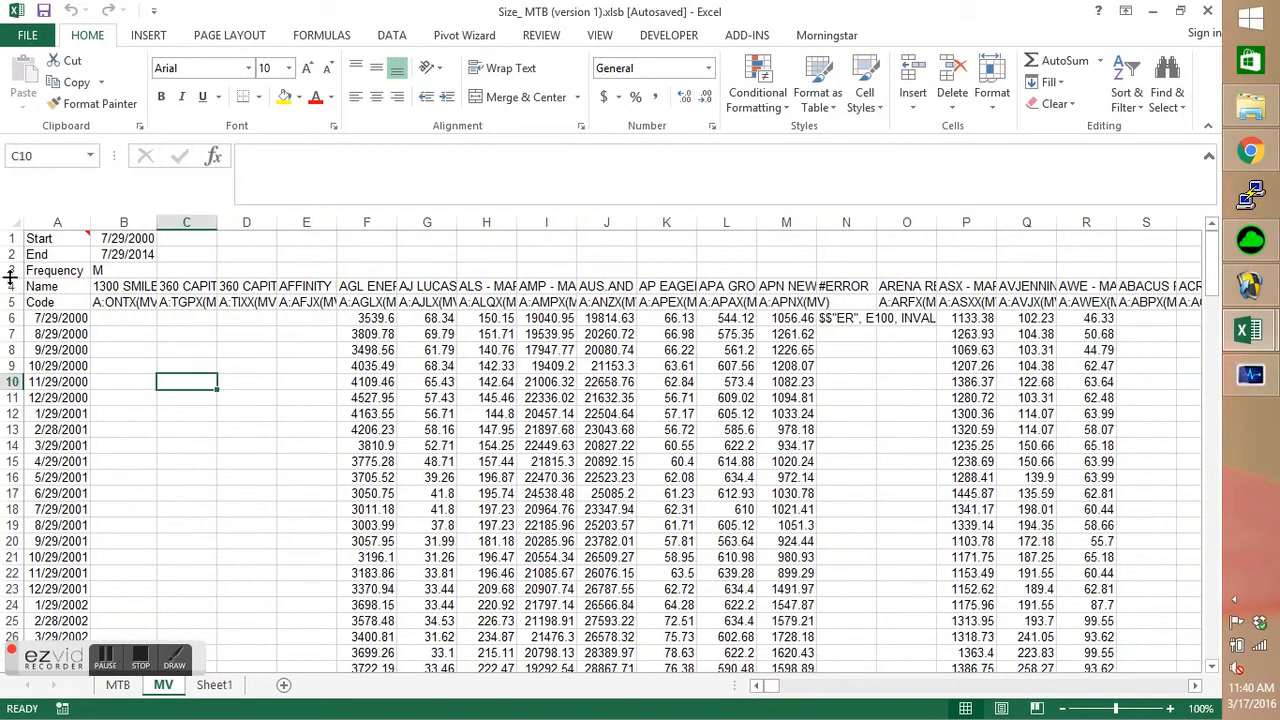
# Delete the first four rows of the MV sheet and change the heading in A1 to Date.
pyautogui.moveTo(10, 286); pyautogui.dragTo(10, 238)
pyautogui.rightClick(62, 264)
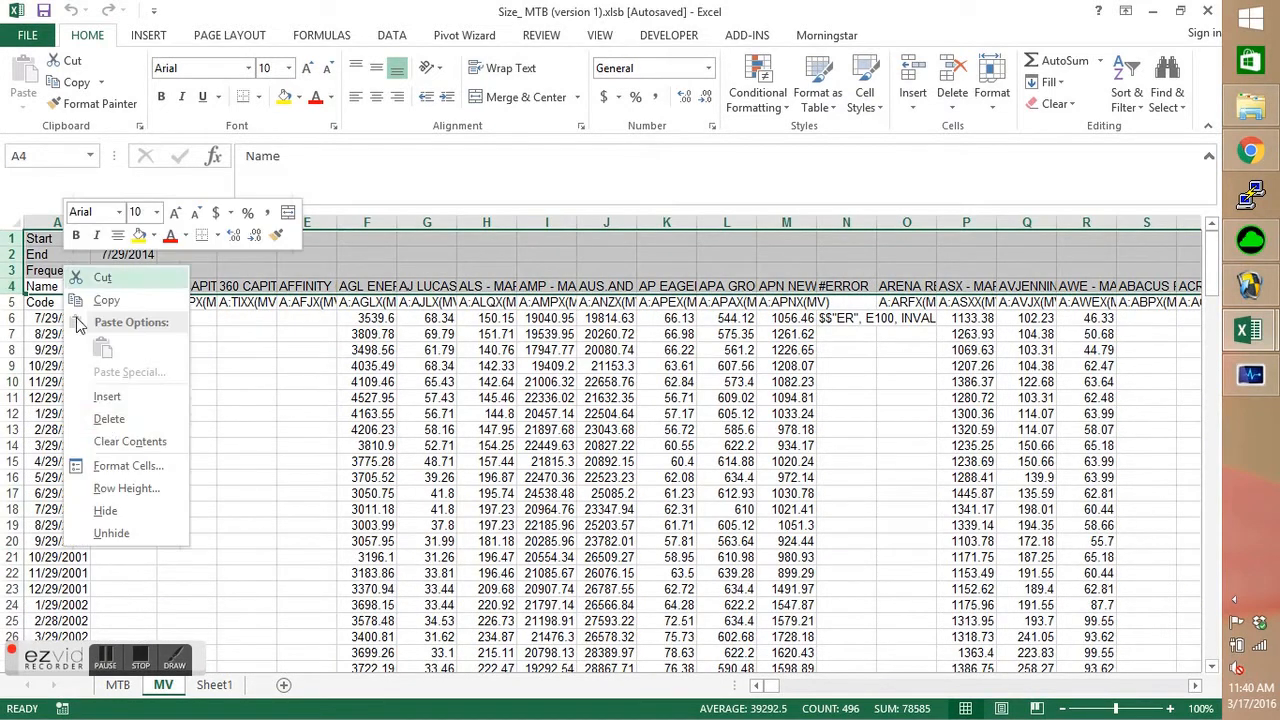
pyautogui.click(109, 420)
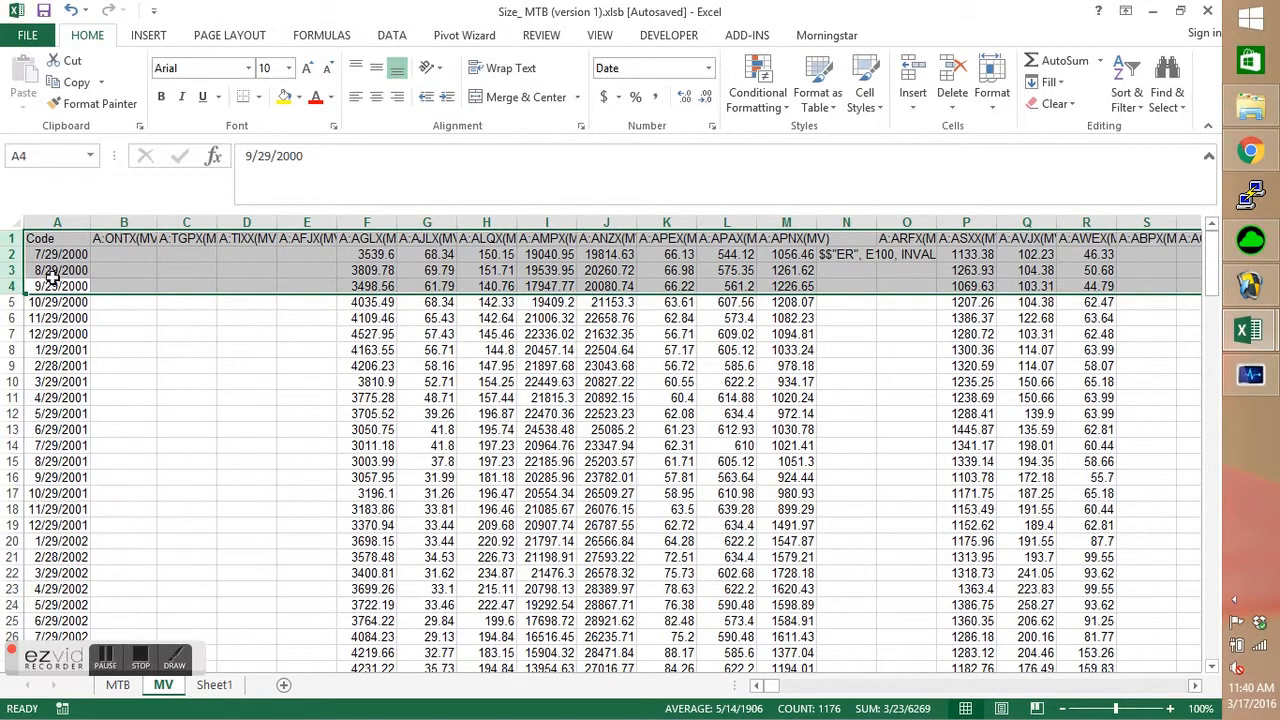
pyautogui.click(55, 238)
pyautogui.write('Date')
pyautogui.press('Return')
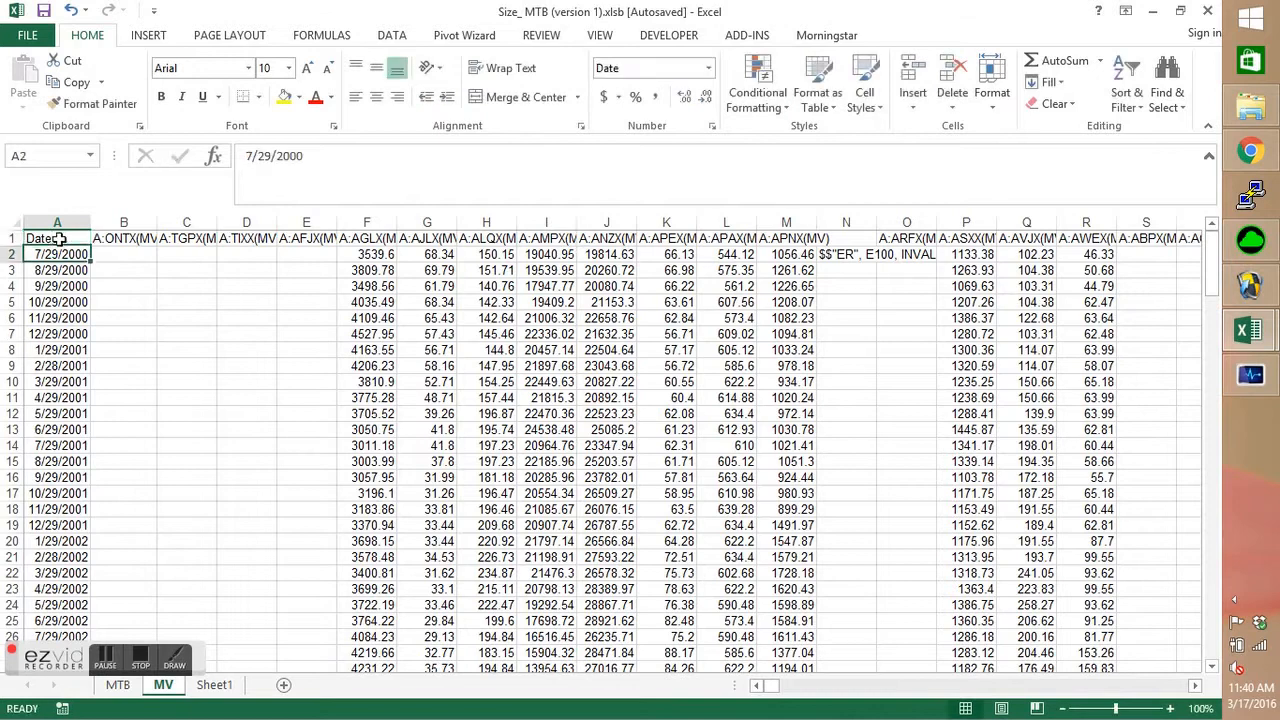
# Delete the invalid-code error columns N and BN from the MV sheet.
pyautogui.click(846, 222)
pyautogui.rightClick(850, 224)
pyautogui.click(898, 379)
pyautogui.moveTo(774, 689); pyautogui.dragTo(822, 690)
pyautogui.click(428, 222)
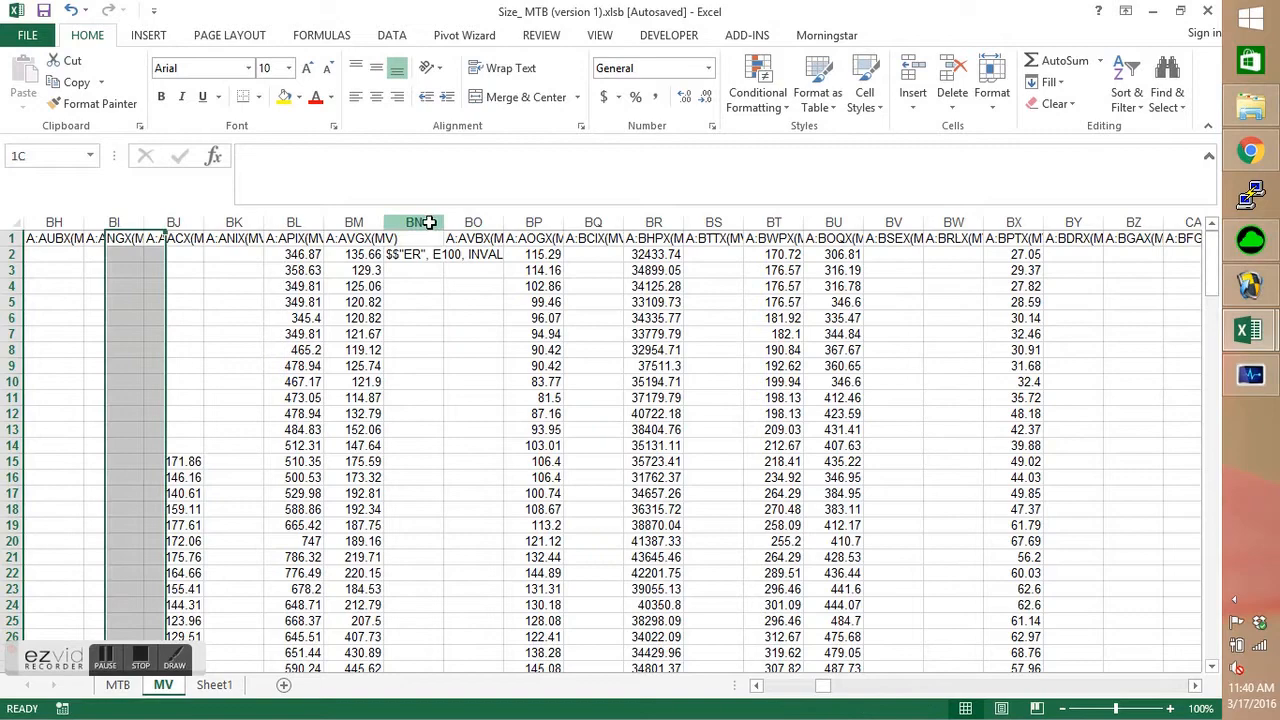
pyautogui.rightClick(428, 222)
pyautogui.click(440, 377)
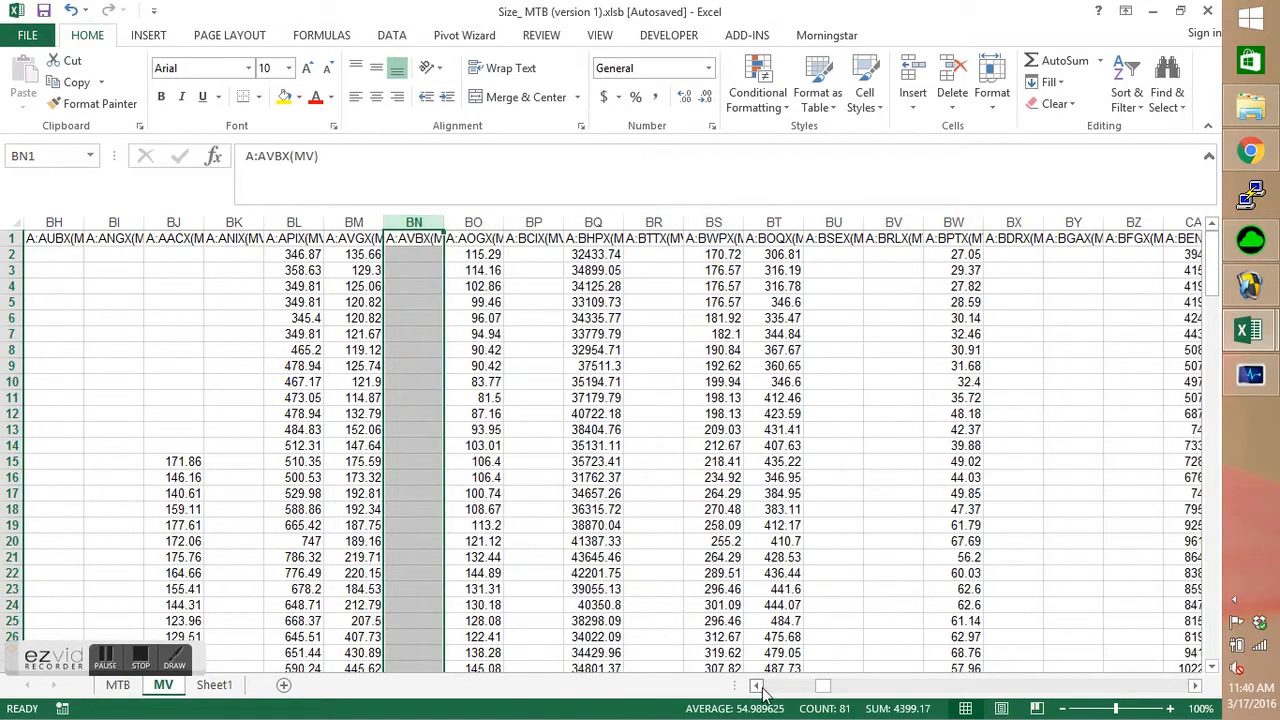
# Delete the invalid-code error columns GV and IL further along the MV sheet.
pyautogui.moveTo(825, 689); pyautogui.dragTo(946, 710)
pyautogui.click(774, 222)
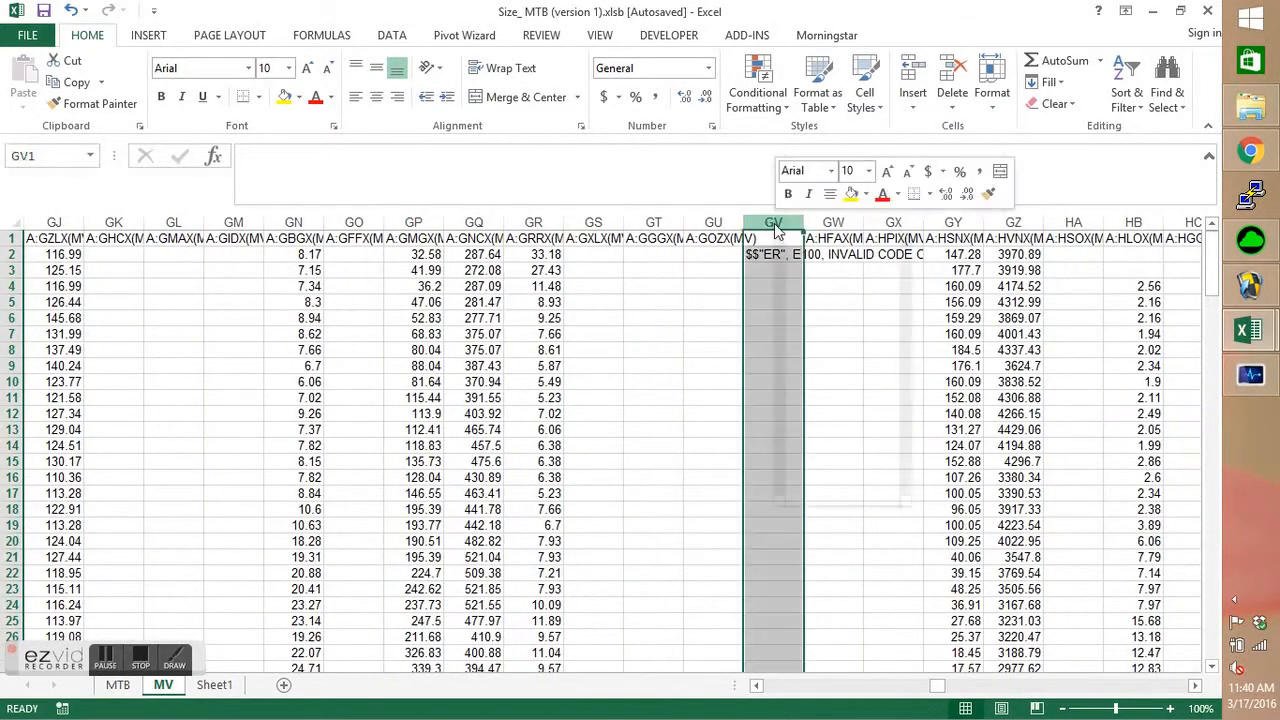
pyautogui.rightClick(785, 240)
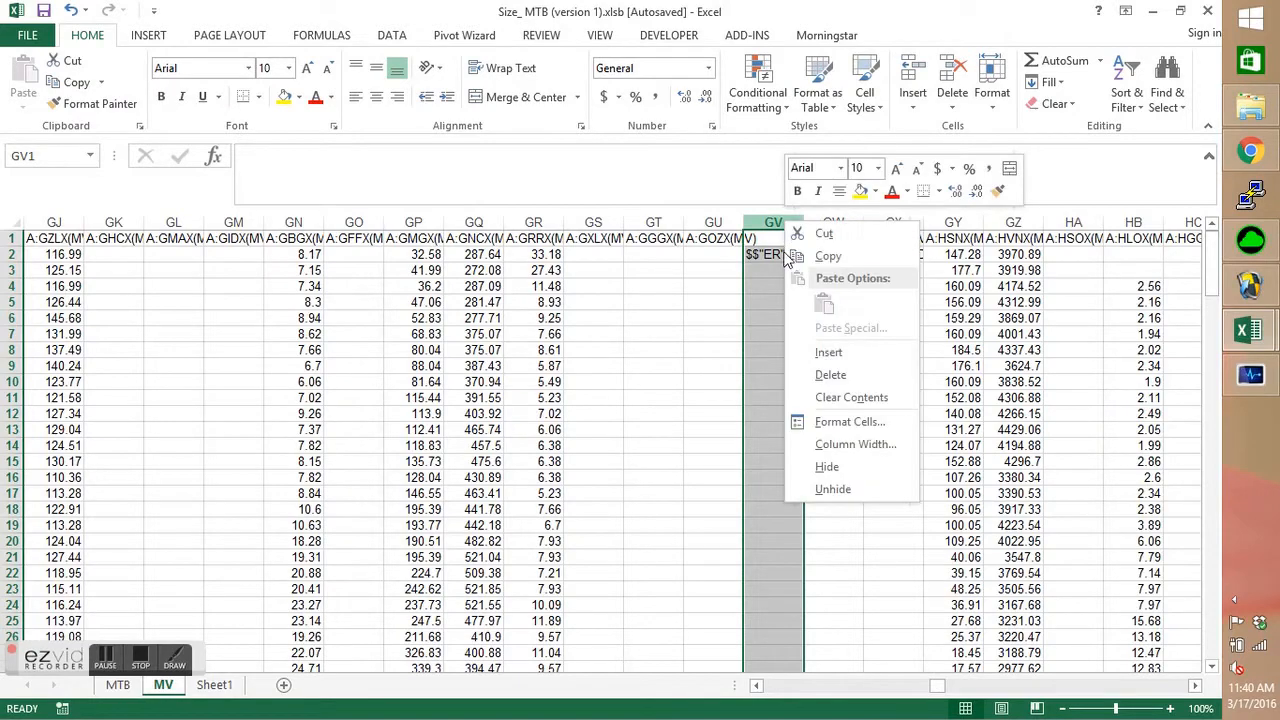
pyautogui.click(836, 376)
pyautogui.moveTo(931, 692); pyautogui.dragTo(977, 708)
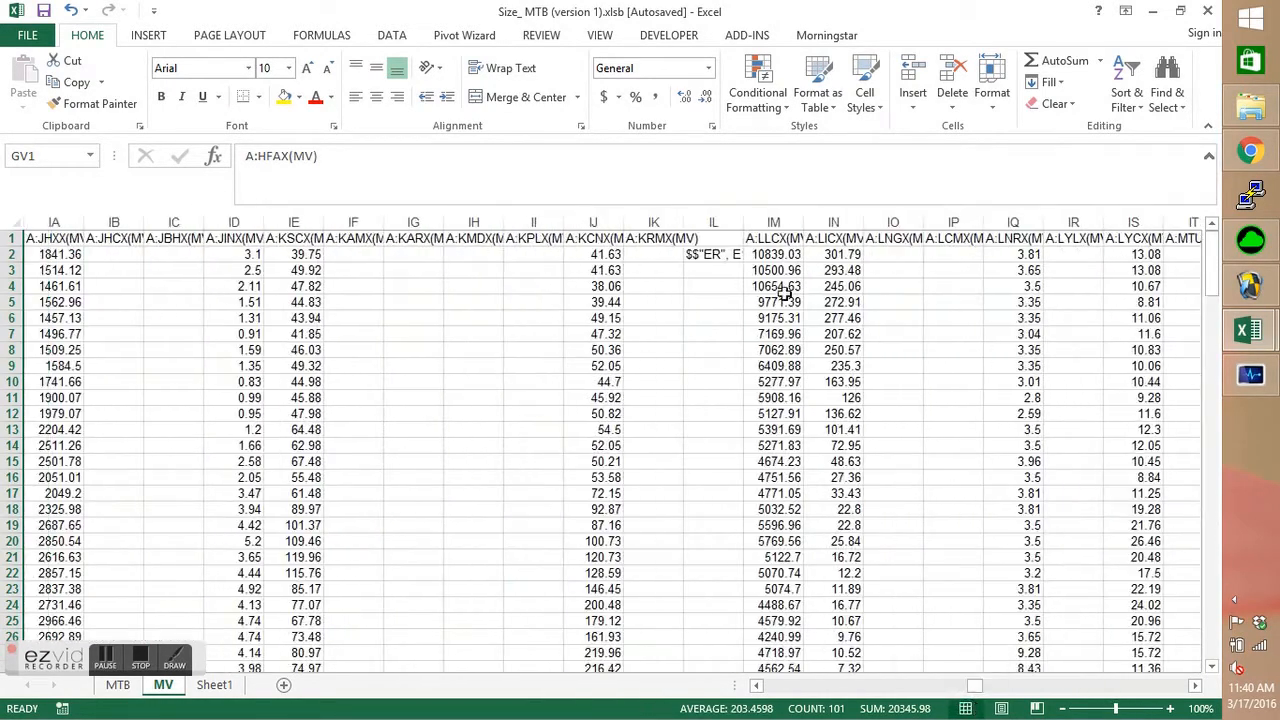
pyautogui.click(722, 221)
pyautogui.rightClick(722, 221)
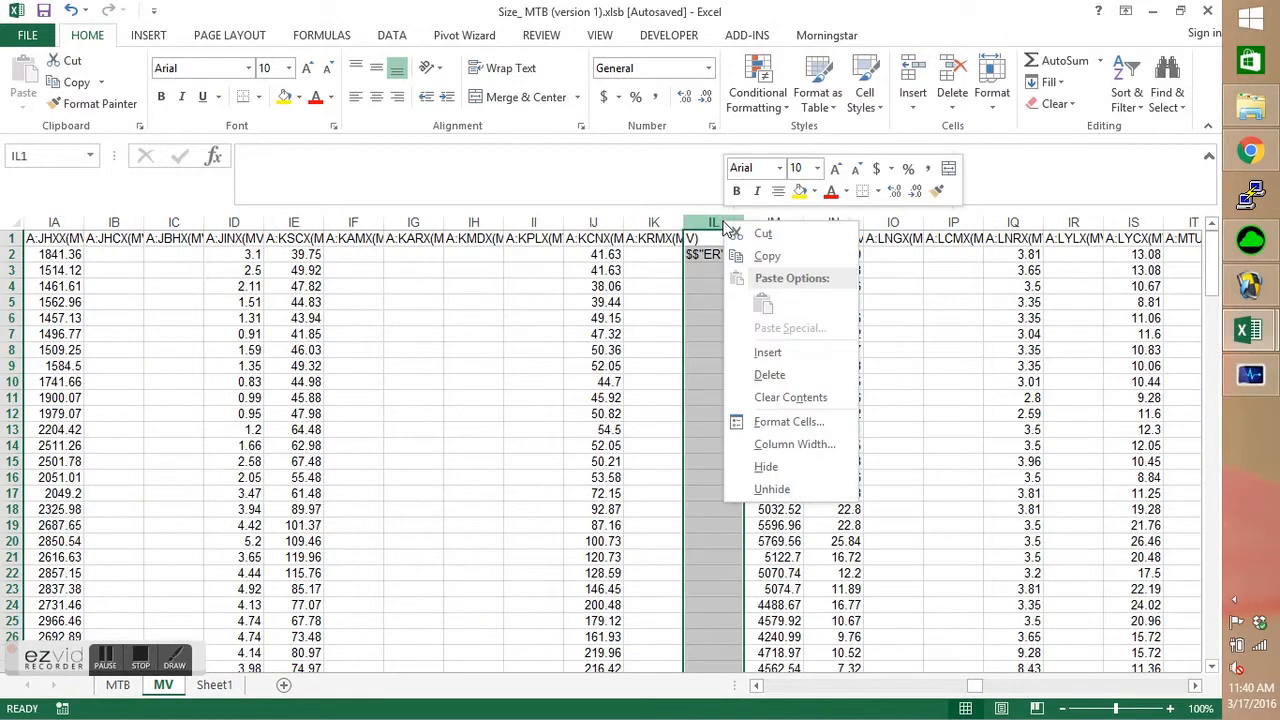
pyautogui.click(770, 378)
# Delete the invalid-code error column RE from the MV sheet and return to cell A1.
pyautogui.moveTo(980, 690); pyautogui.dragTo(1183, 712)
pyautogui.click(477, 219)
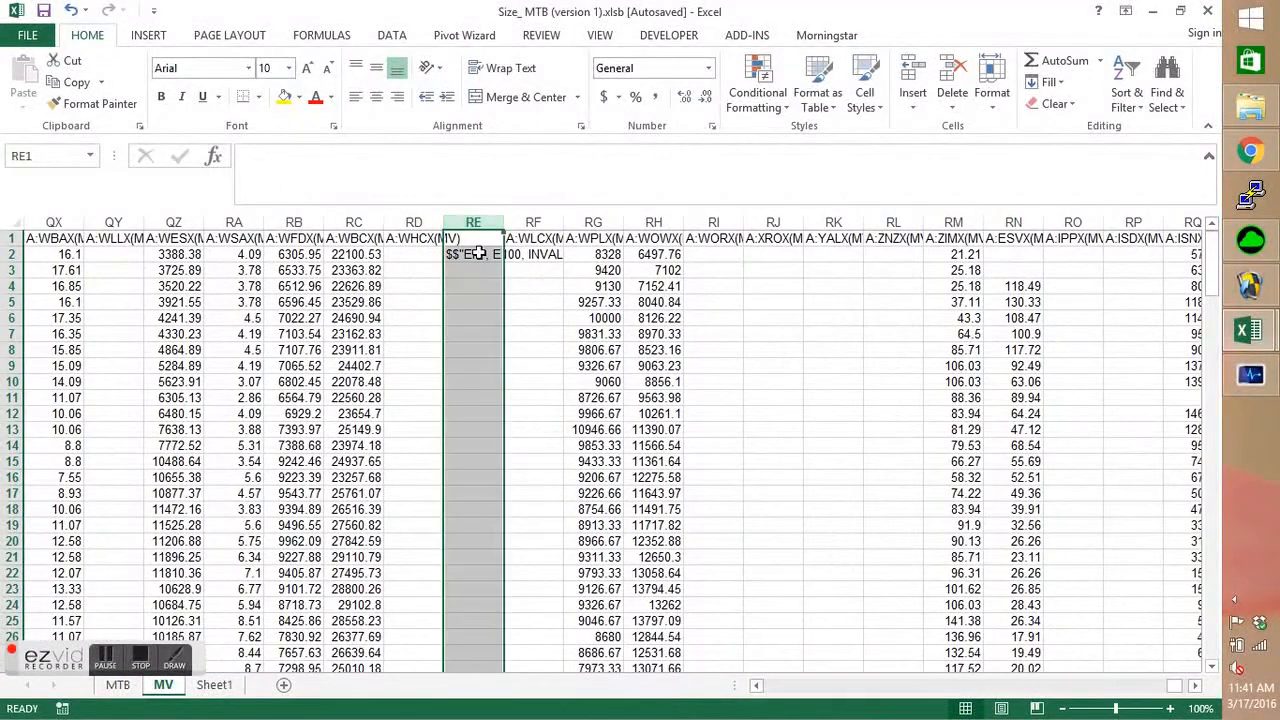
pyautogui.rightClick(477, 254)
pyautogui.click(541, 408)
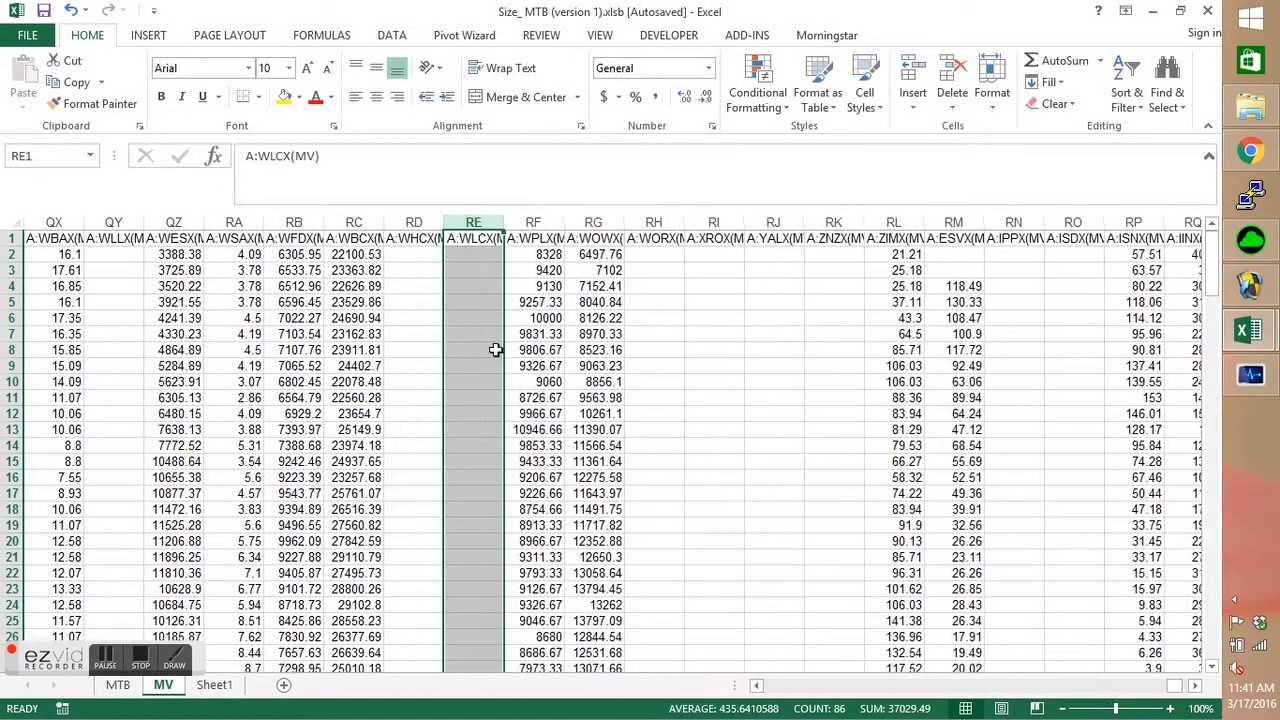
pyautogui.moveTo(1172, 686); pyautogui.dragTo(782, 637)
pyautogui.click(153, 351)
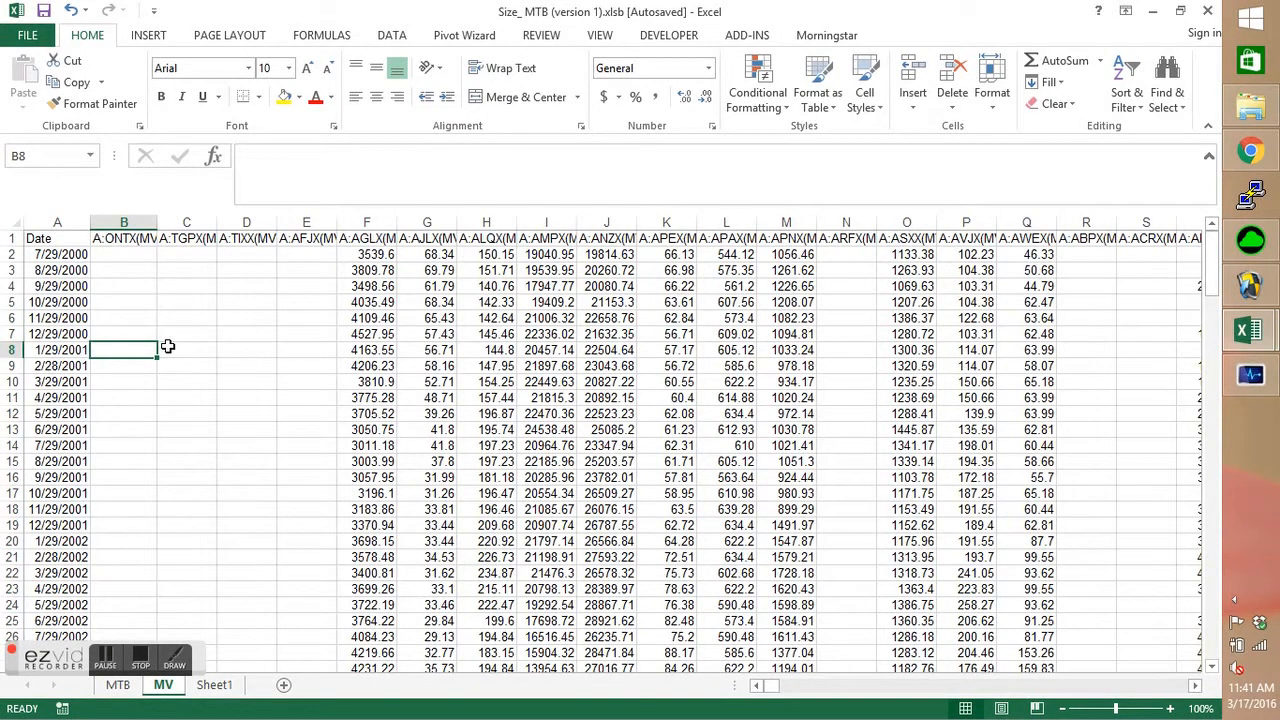
pyautogui.click(50, 241)
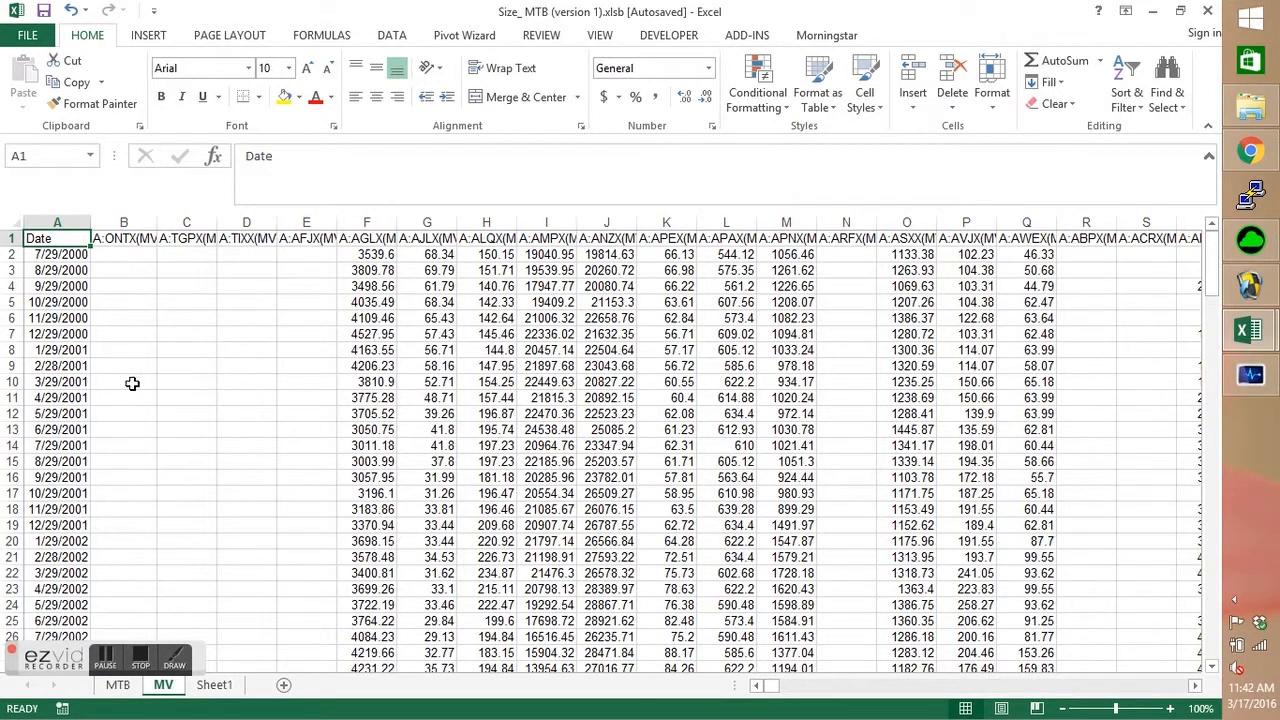
pyautogui.click(221, 692)
pyautogui.rightClick(221, 692)
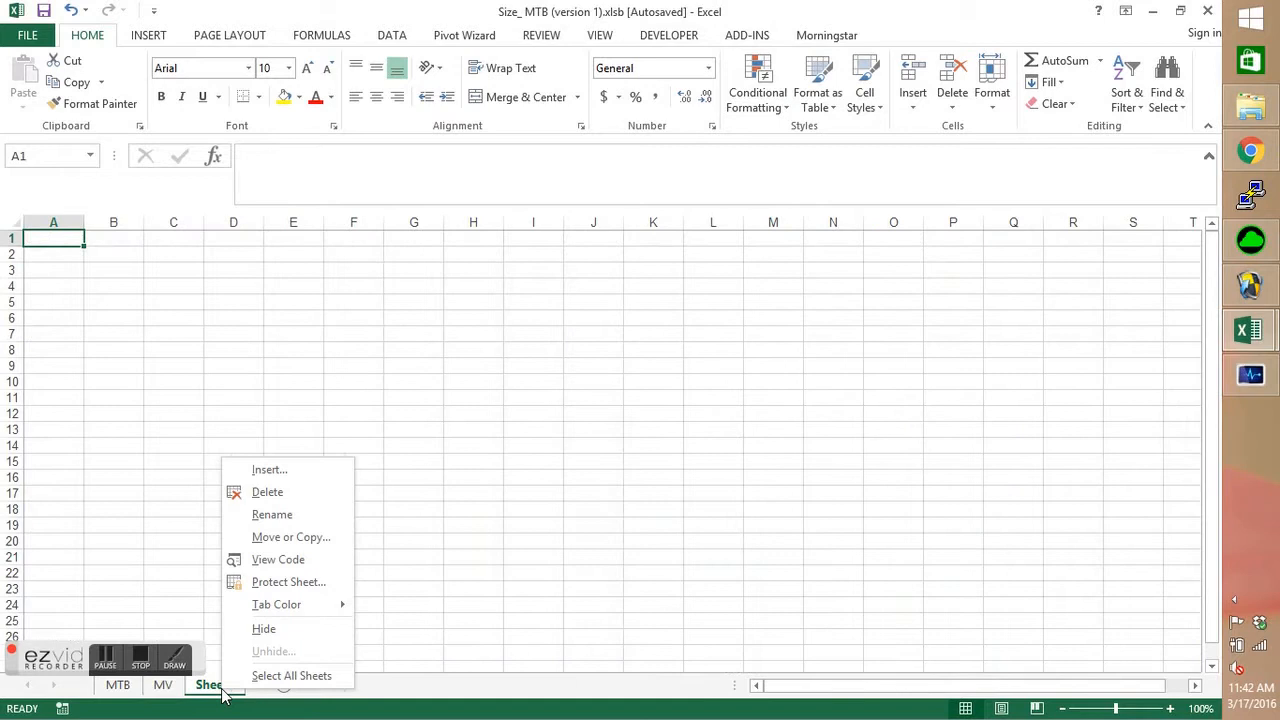
pyautogui.click(277, 520)
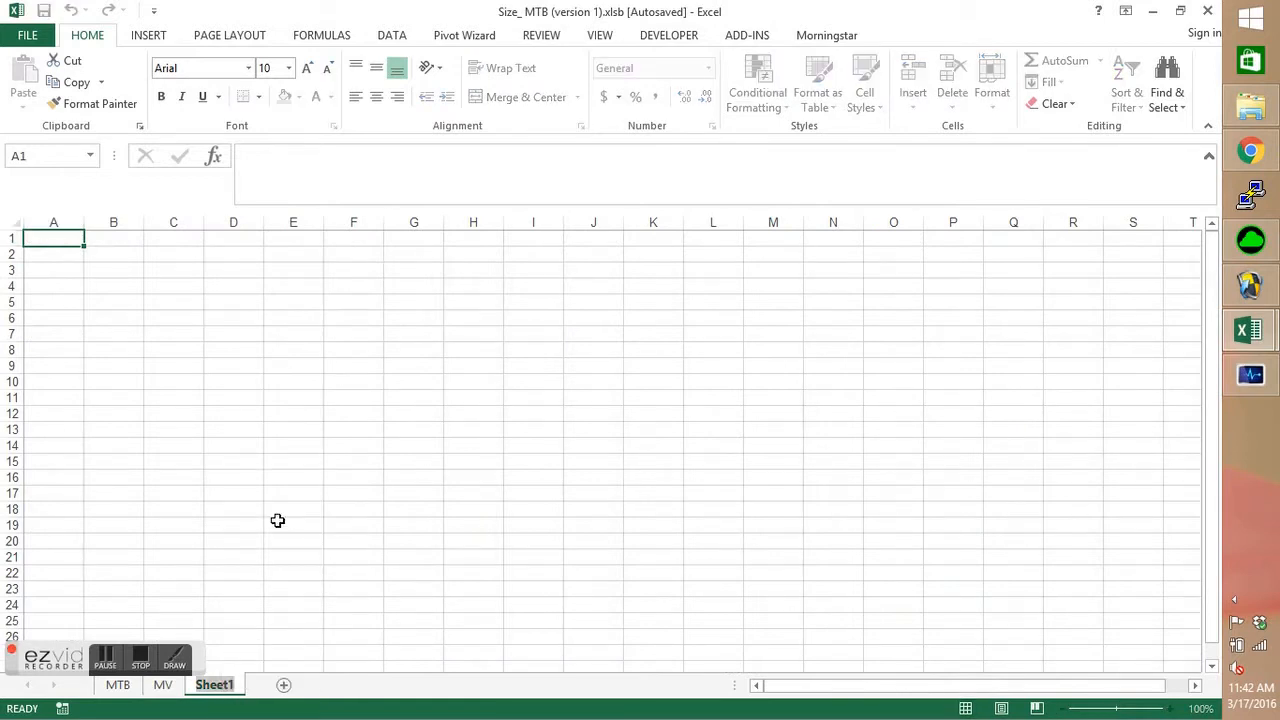
pyautogui.press('Return')
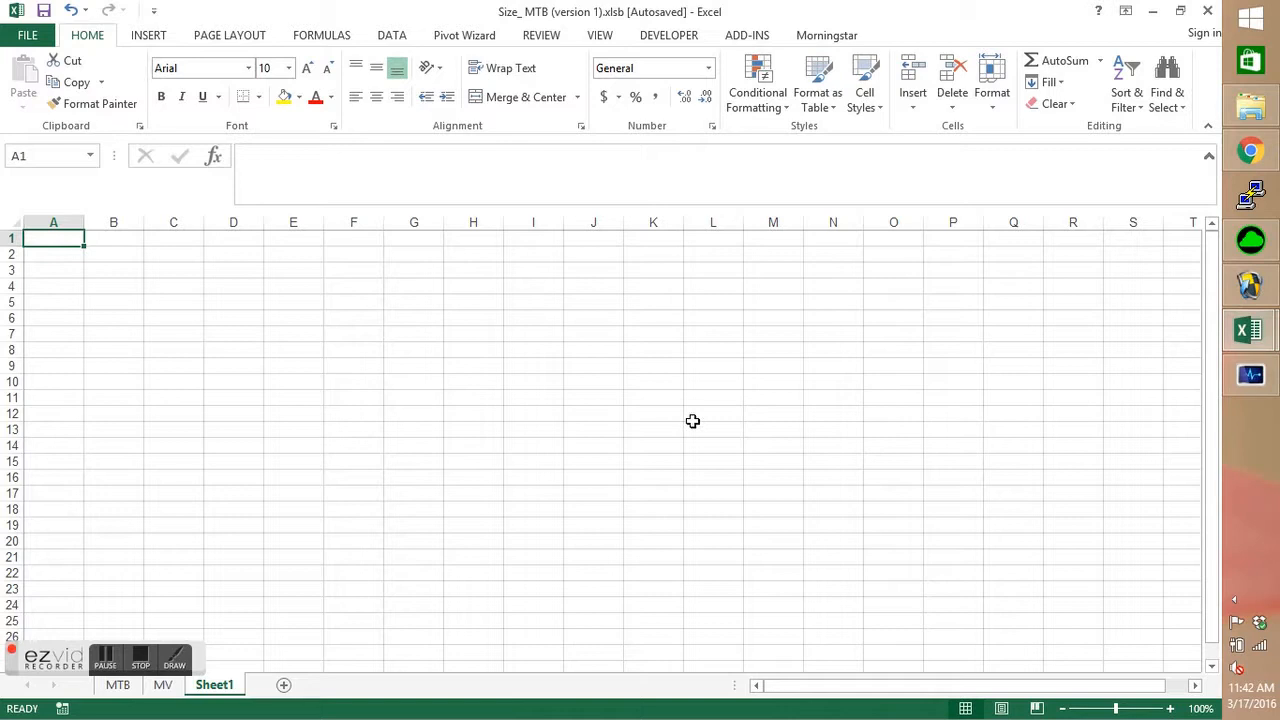
# Open PracticeData2.csv from the Assignment folder and fit the Date column's width to its contents.
pyautogui.click(1262, 336)
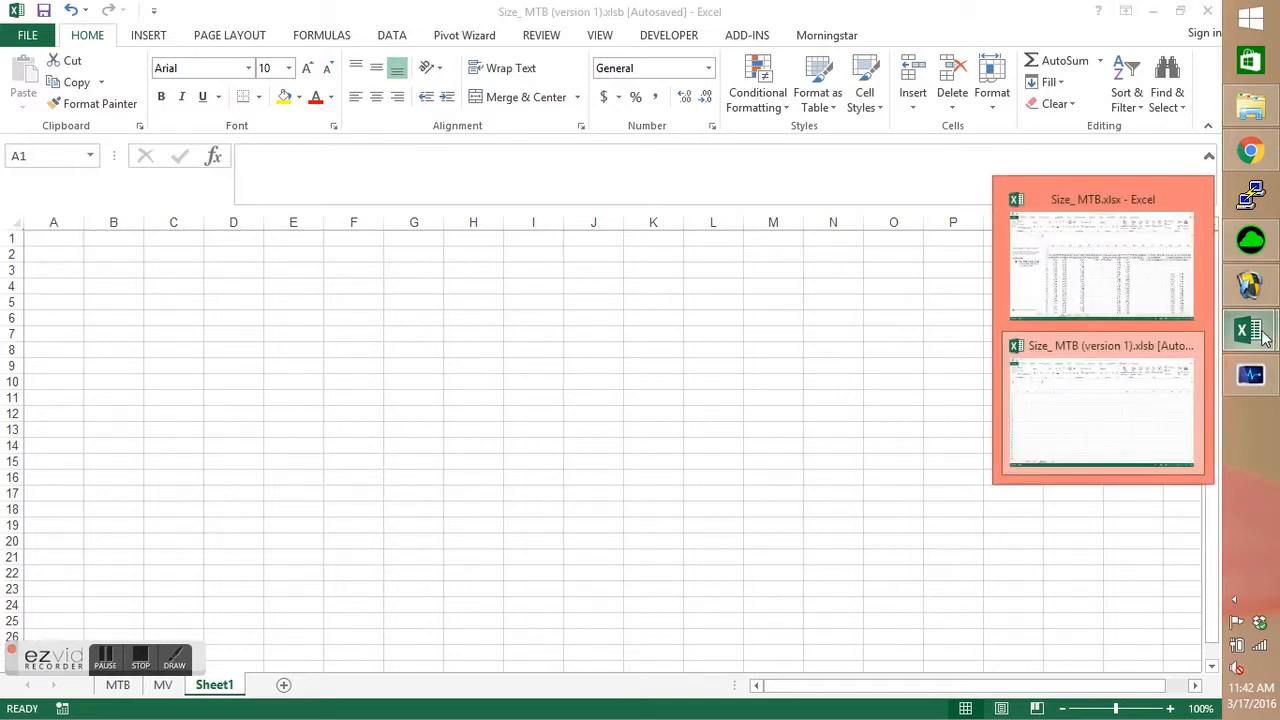
pyautogui.click(1257, 115)
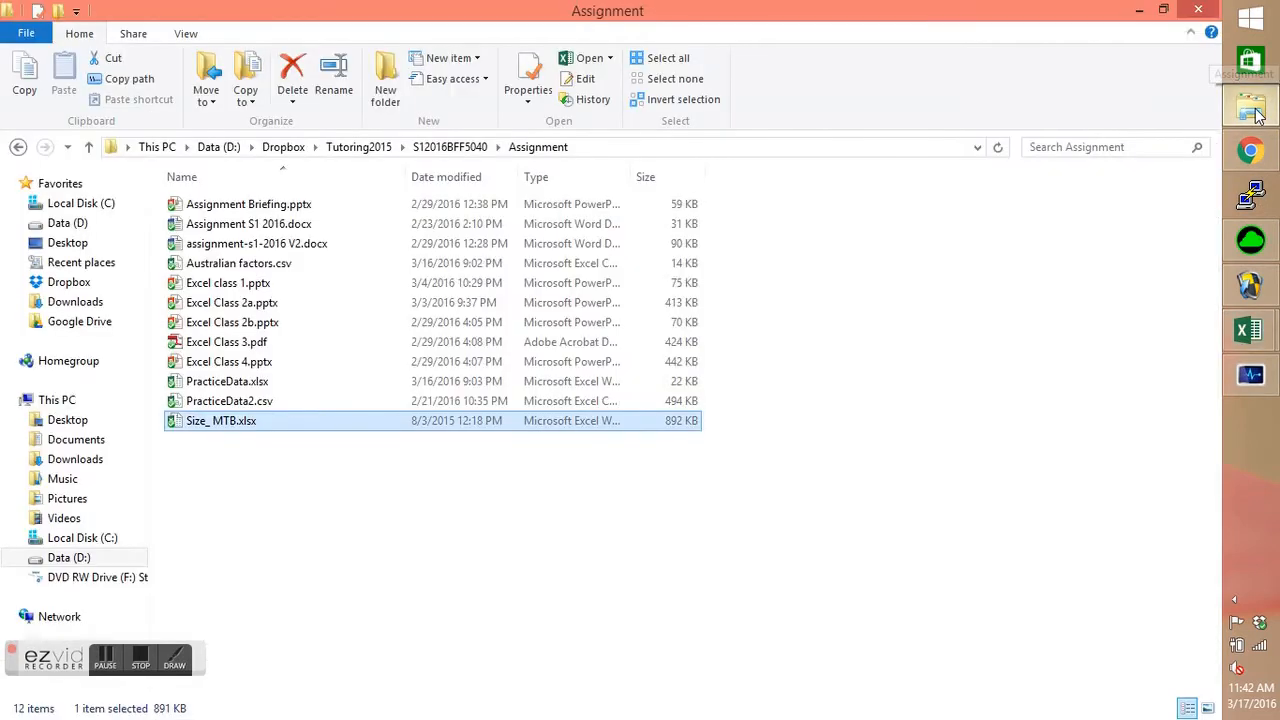
pyautogui.doubleClick(266, 400)
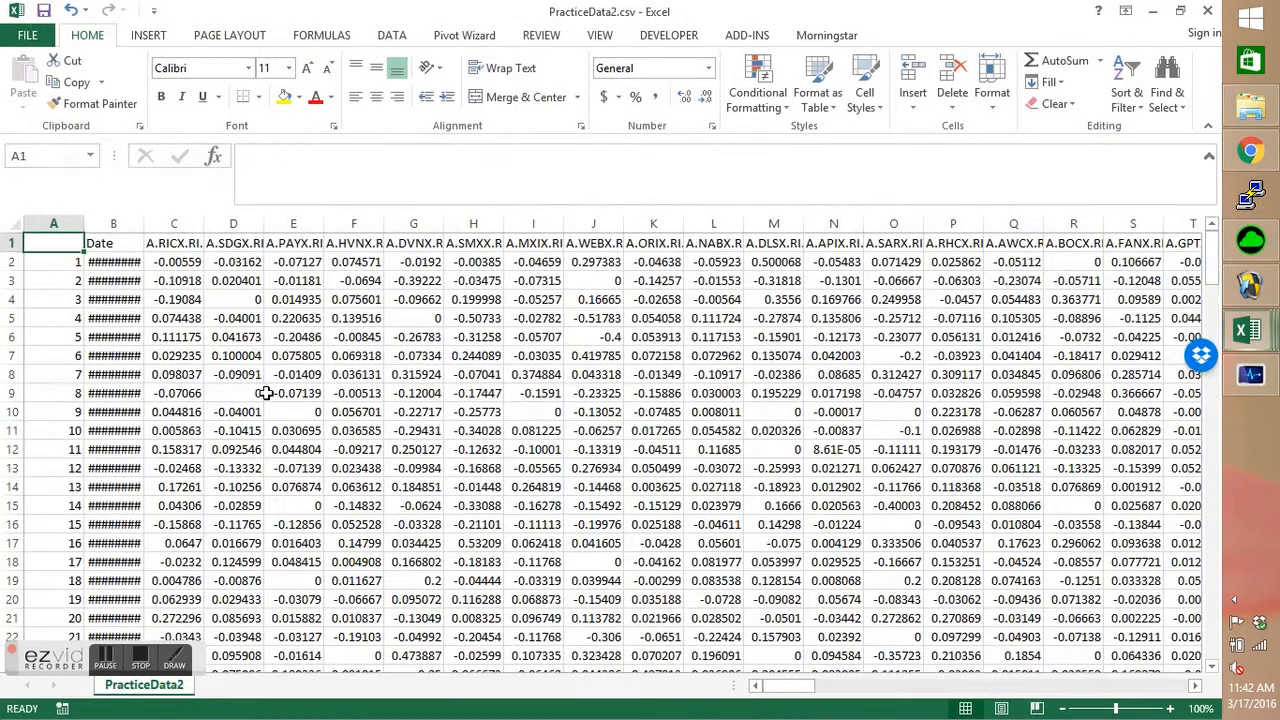
pyautogui.doubleClick(146, 224)
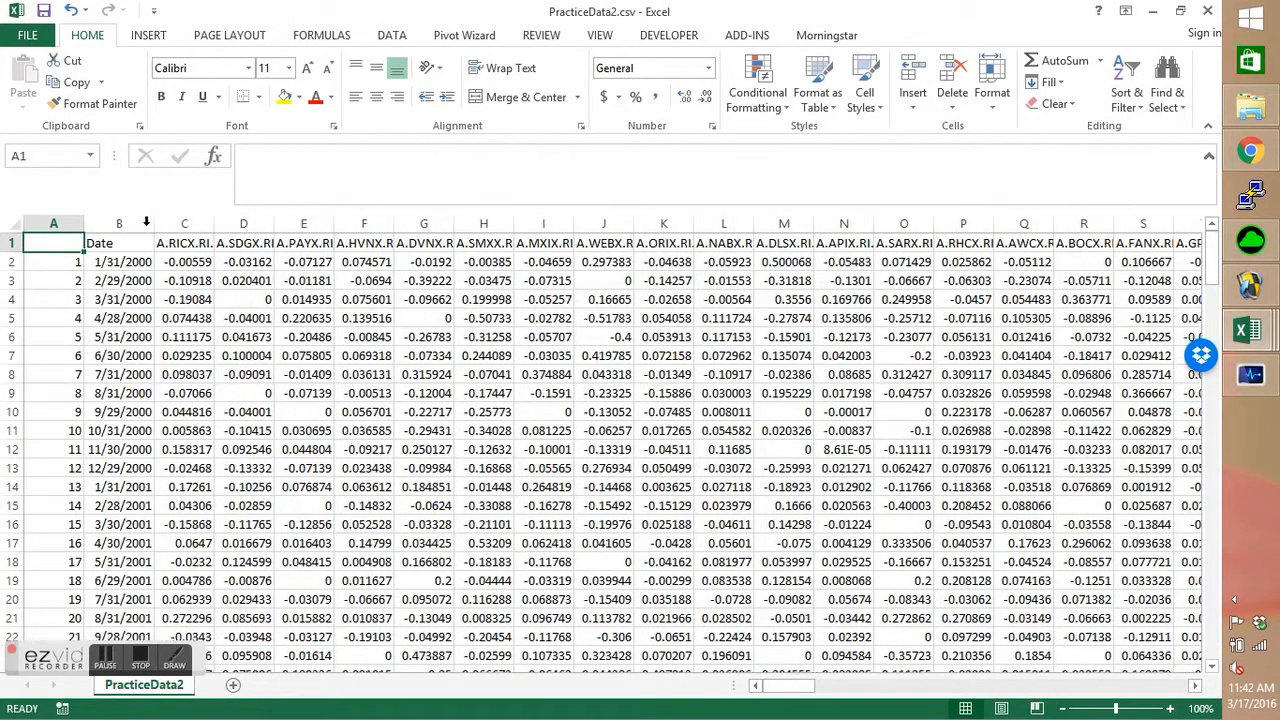
# Delete the row-number column A from PracticeData2.csv so the sheet begins with the Date column.
pyautogui.click(58, 224)
pyautogui.rightClick(62, 226)
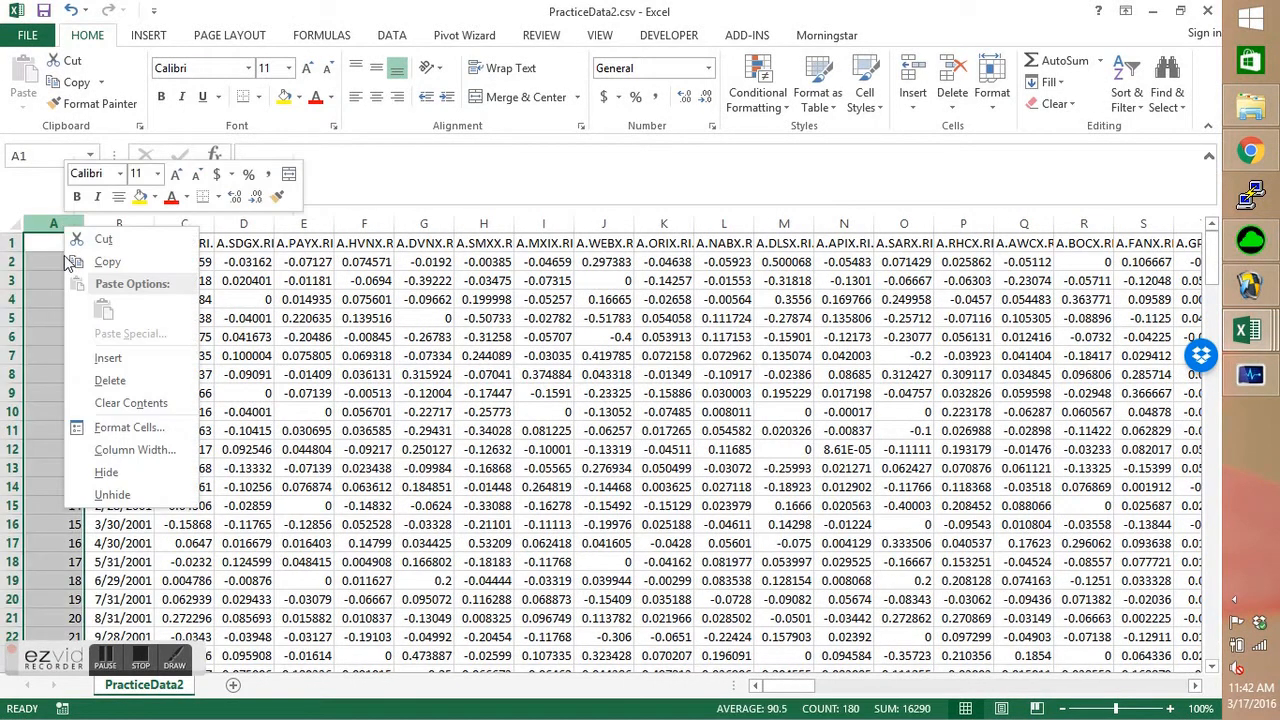
pyautogui.click(108, 380)
# Move the PracticeData2 sheet to the end of the workbook Size_ MTB (version 1).xlsb.
pyautogui.rightClick(150, 686)
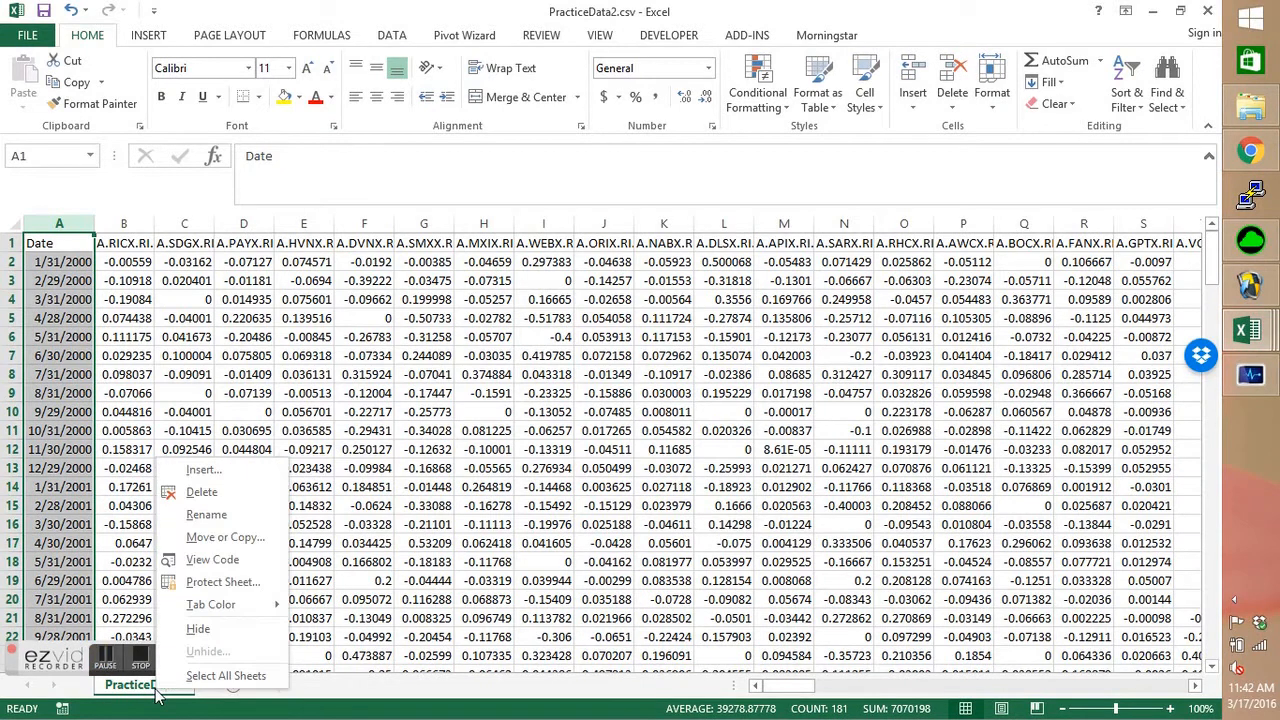
pyautogui.click(224, 540)
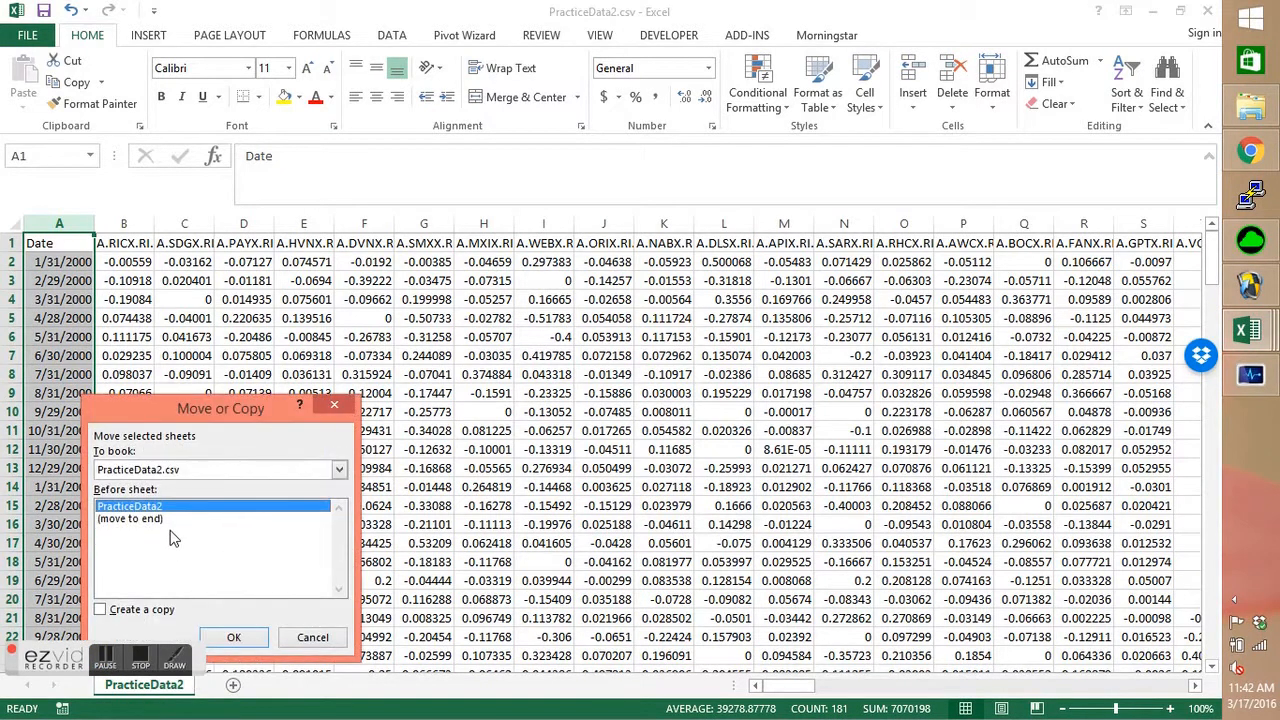
pyautogui.click(200, 470)
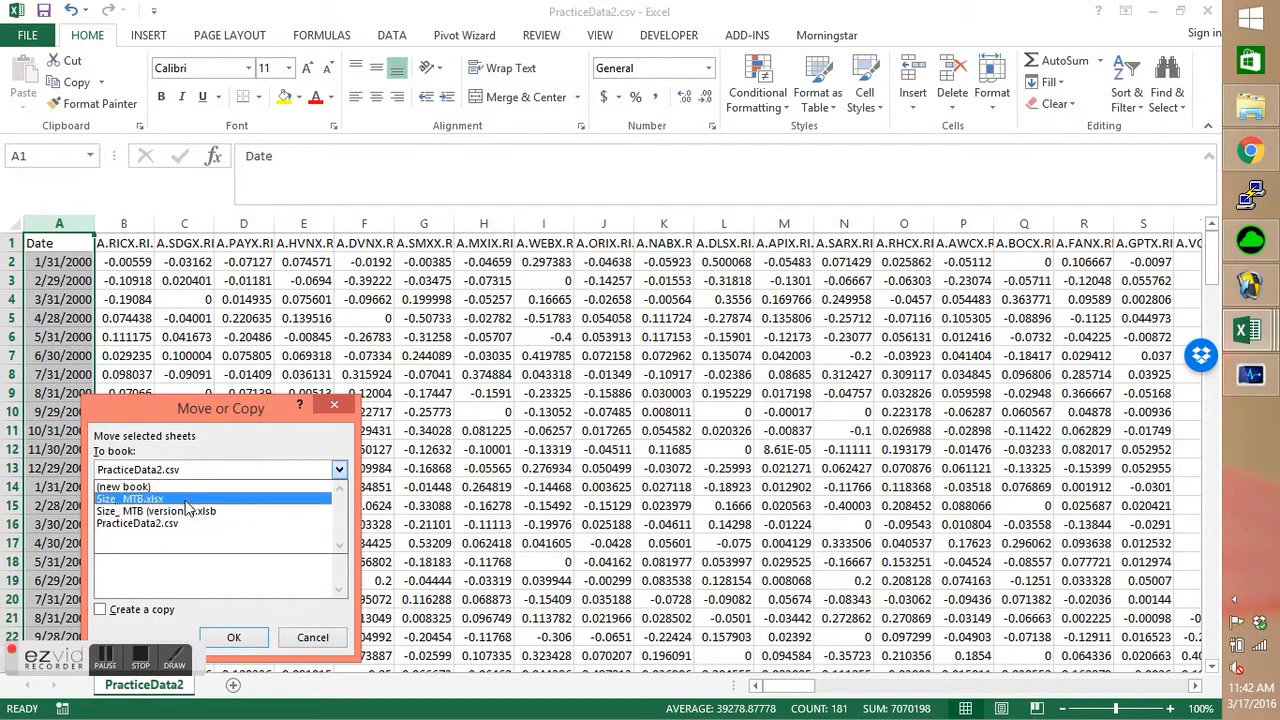
pyautogui.click(192, 512)
pyautogui.click(160, 545)
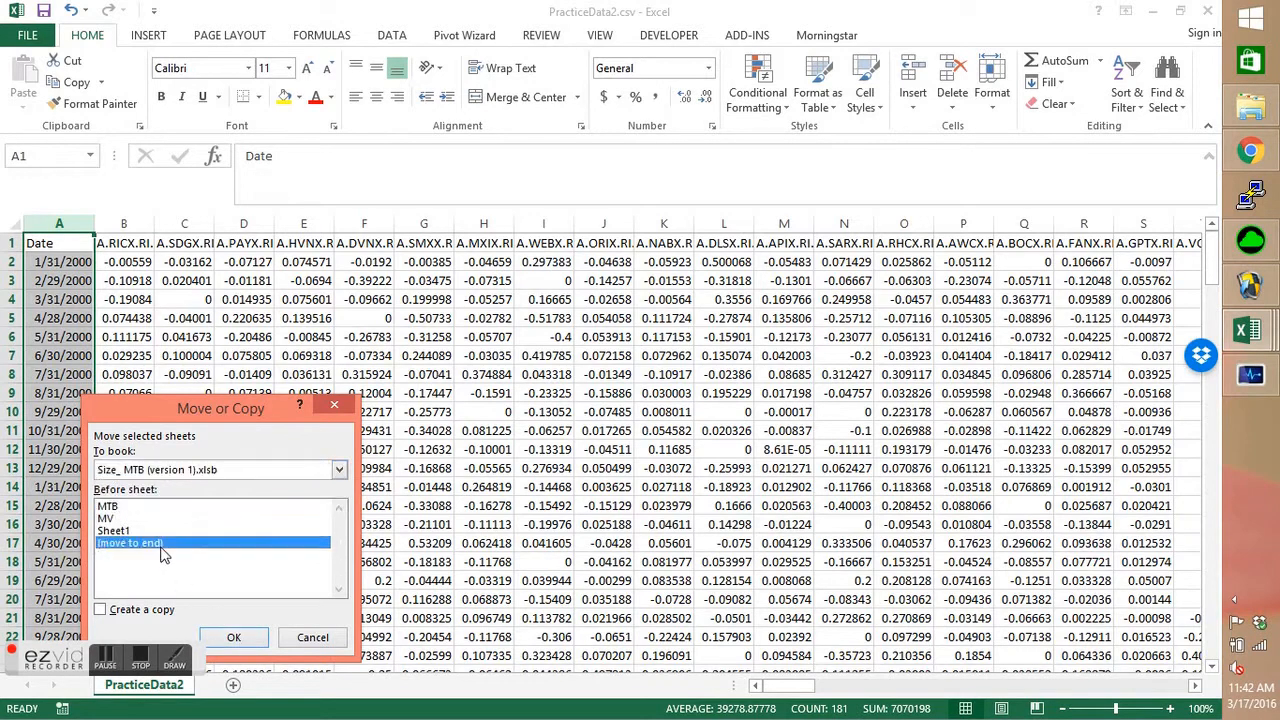
pyautogui.click(233, 637)
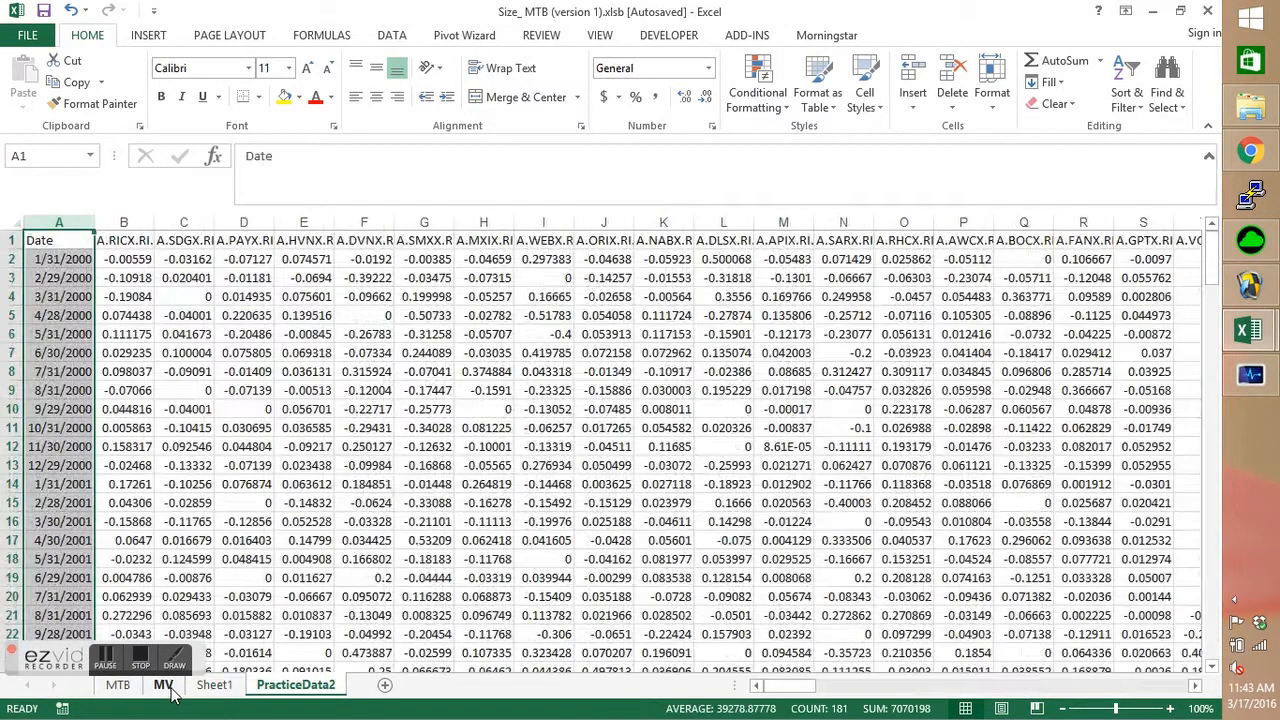
# Reorder the sheets so PracticeData2 sits between MV and Sheet1.
pyautogui.click(163, 685)
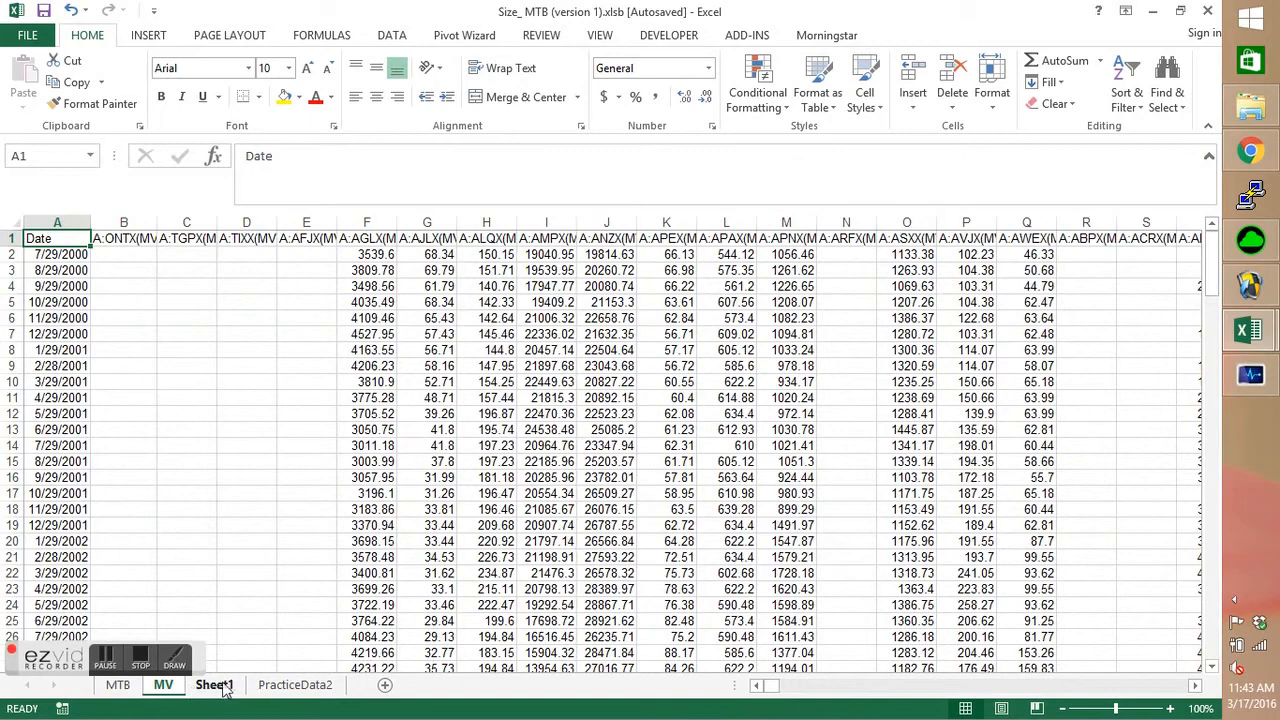
pyautogui.click(216, 688)
pyautogui.moveTo(296, 697); pyautogui.dragTo(205, 690)
pyautogui.click(163, 685)
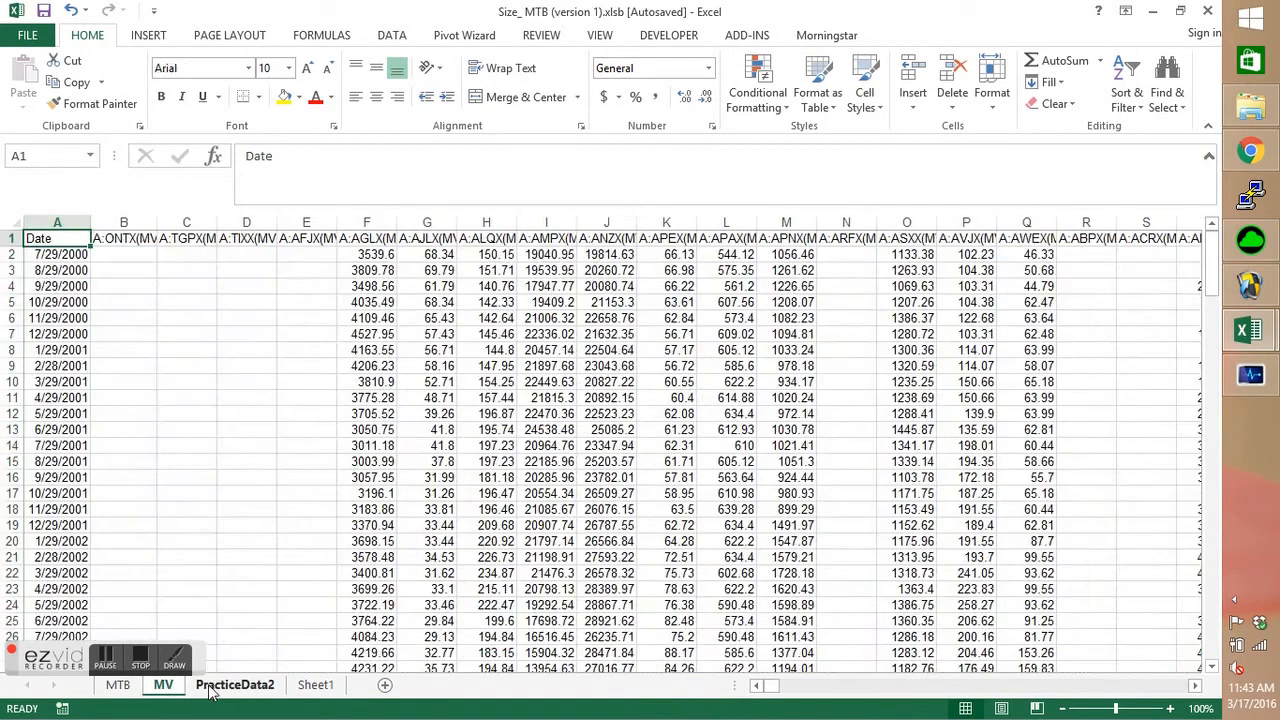
# Clear all values in B2:EU181 of the PracticeData2 sheet, leaving the dates and column headings in place.
pyautogui.click(216, 688)
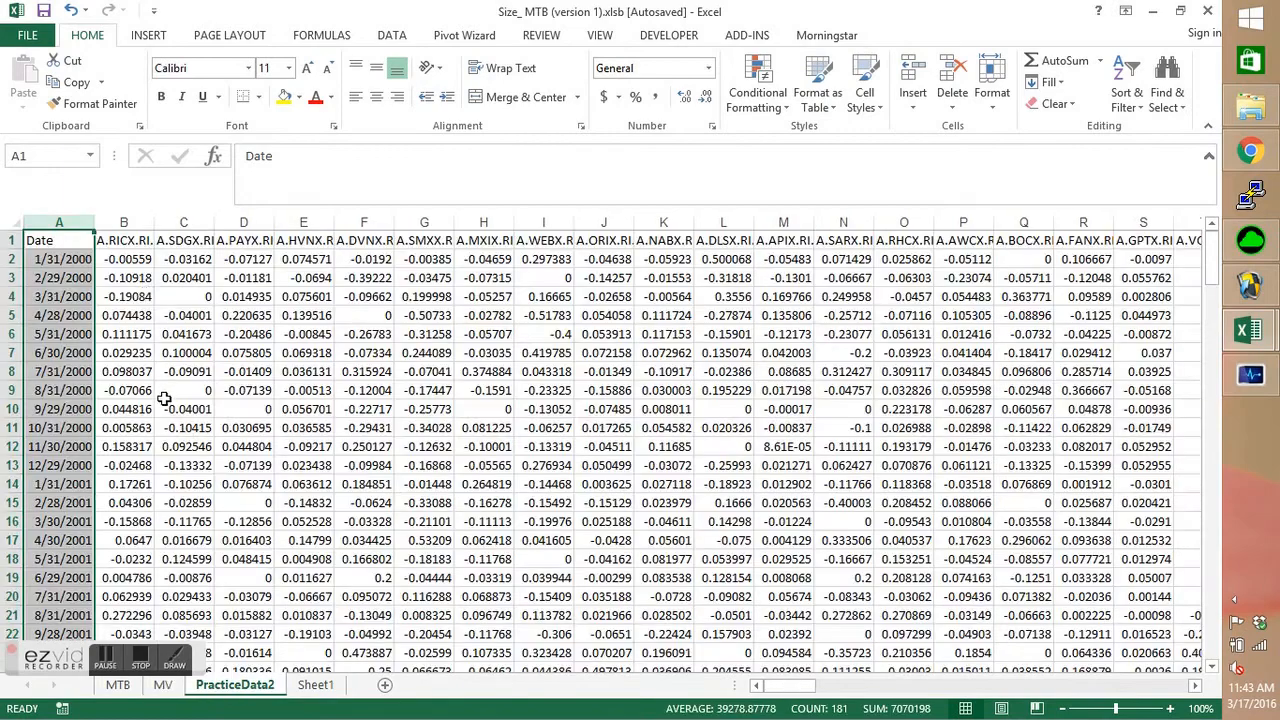
pyautogui.click(122, 262)
pyautogui.hotkey('ctrl', 'shift', 'Right')
pyautogui.hotkey('ctrl', 'shift', 'Down')
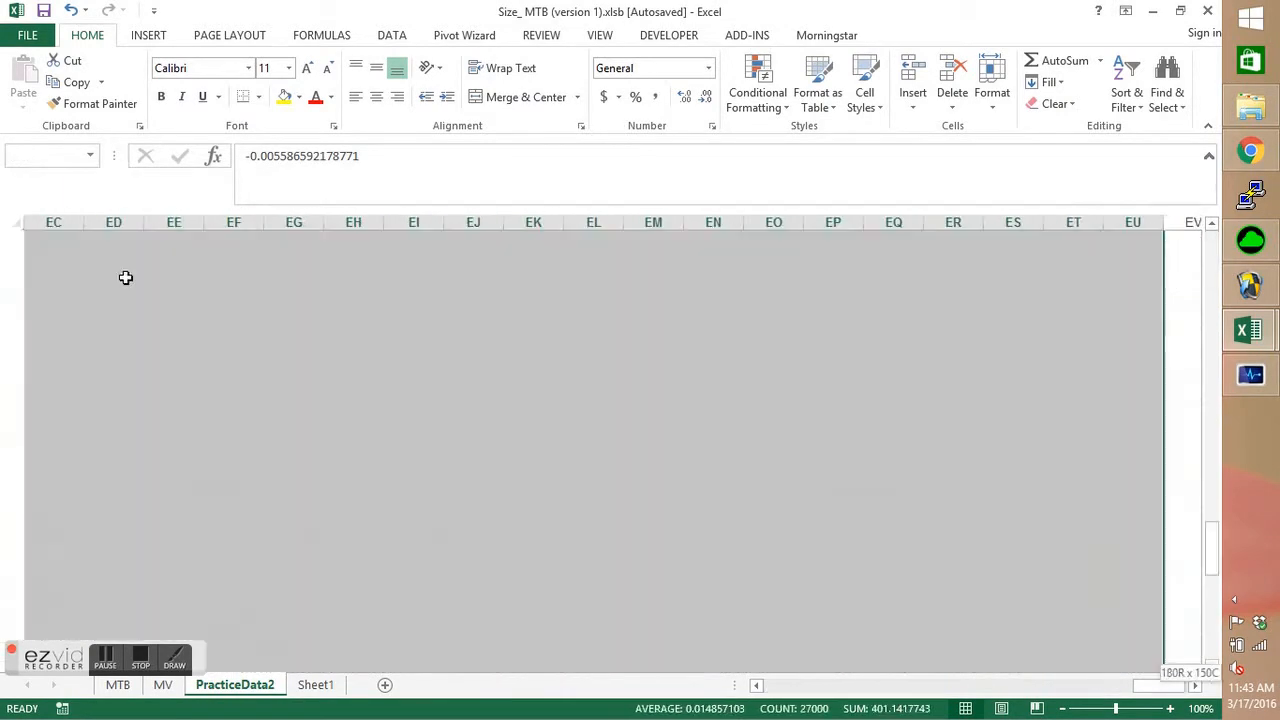
pyautogui.hotkey('ctrl', 'BackSpace')
pyautogui.press('Delete')
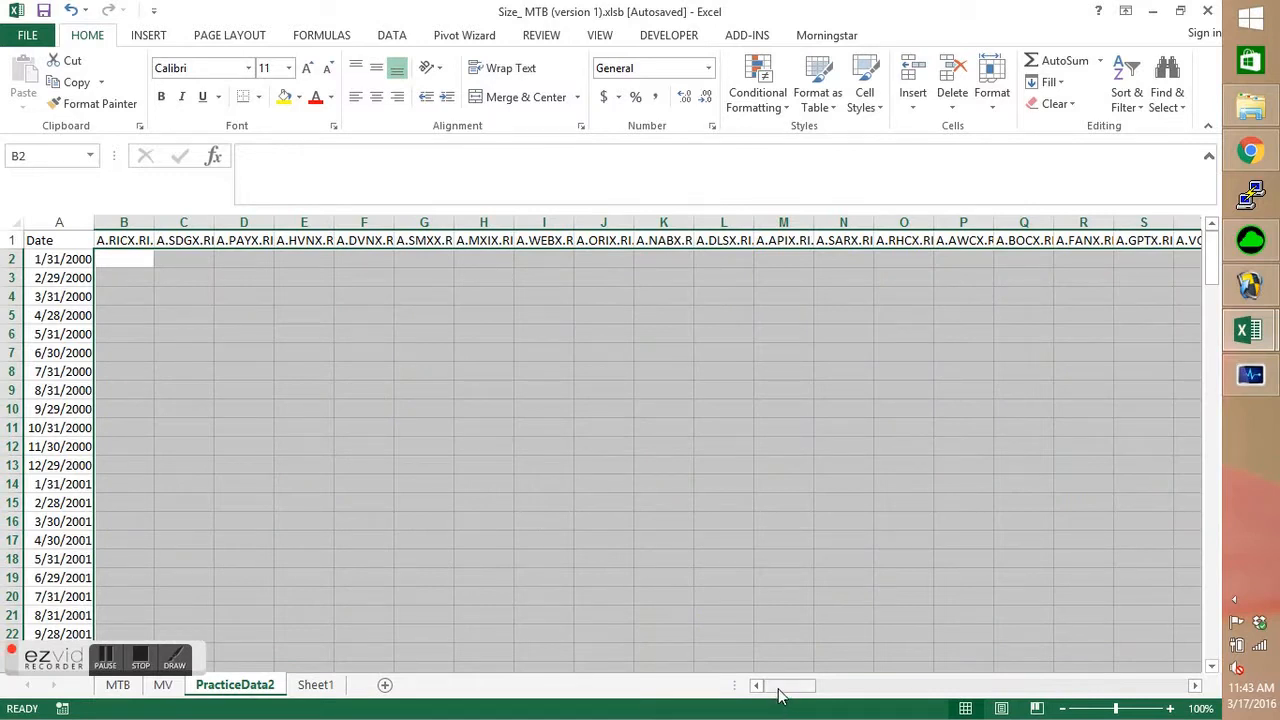
pyautogui.click(129, 258)
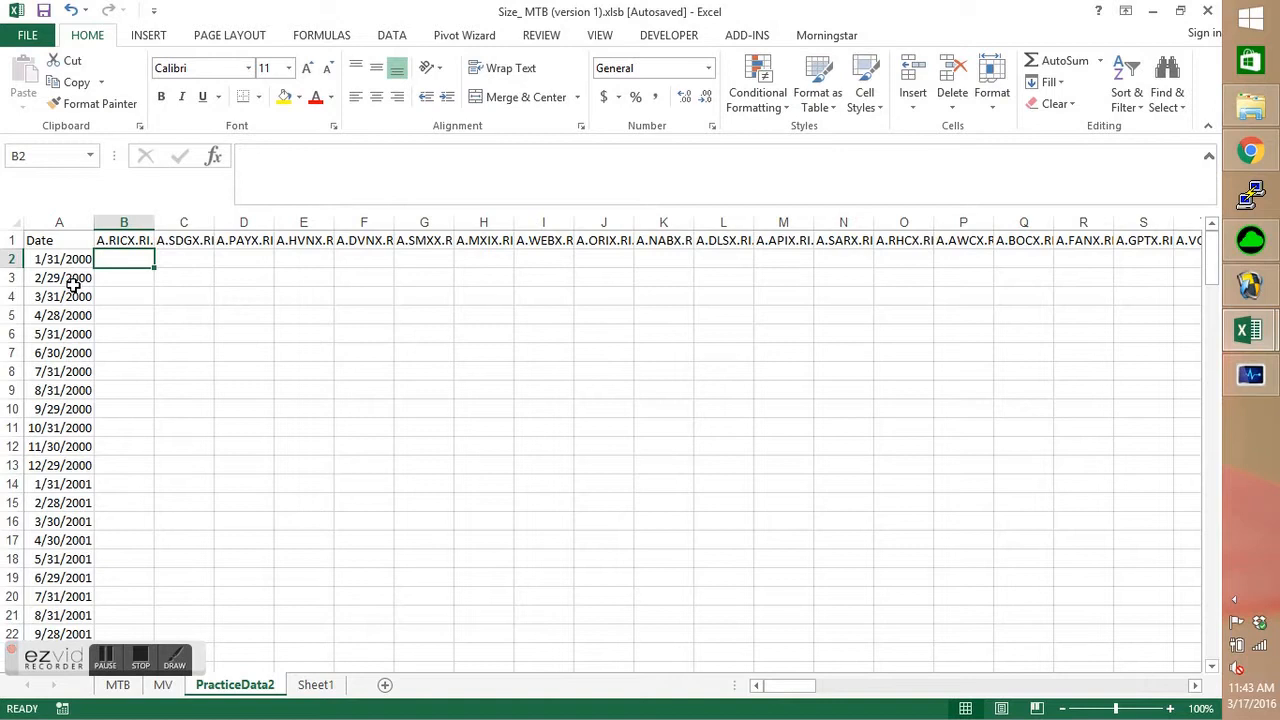
# Examine the monthly dates listed in the MV sheet's Date column.
pyautogui.click(166, 688)
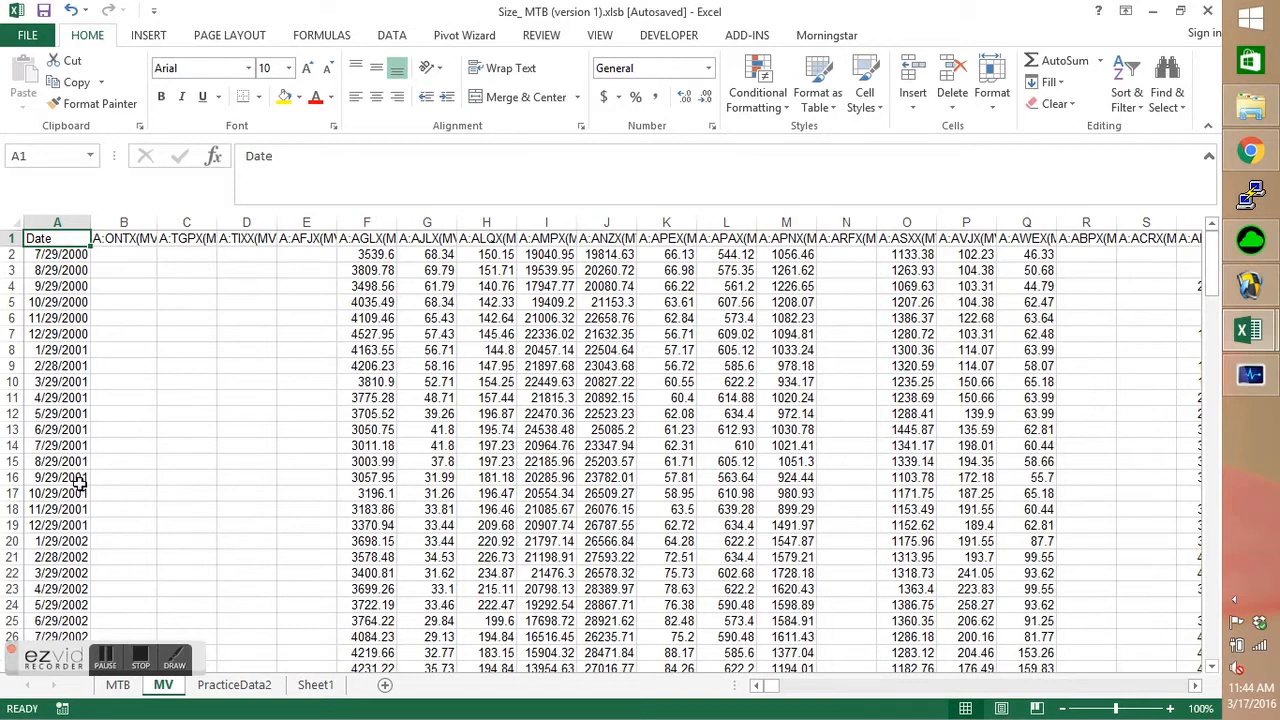
pyautogui.scroll(-1, 78, 483)
pyautogui.scroll(1, 78, 483)
pyautogui.scroll(-10, 84, 483)
pyautogui.scroll(3, 78, 488)
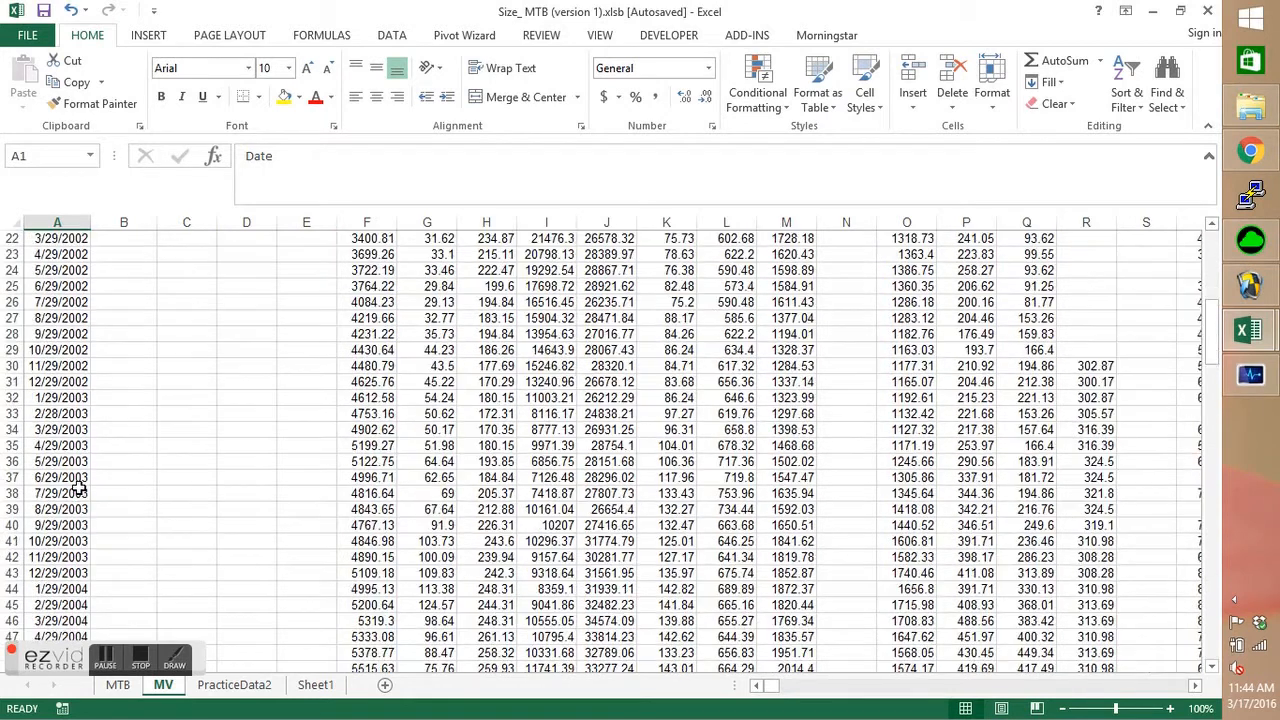
pyautogui.scroll(7, 78, 488)
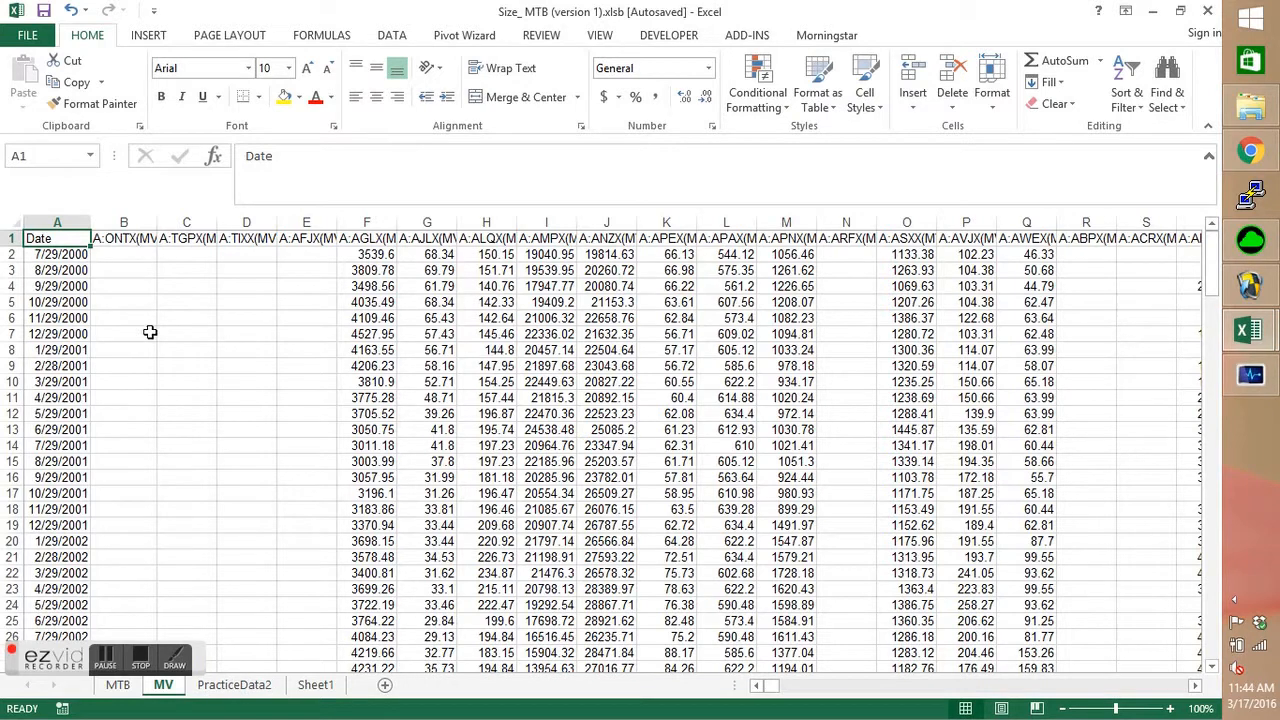
# Insert a blank column before column B and a blank row above row 2 on the PracticeData2 sheet.
pyautogui.click(131, 242)
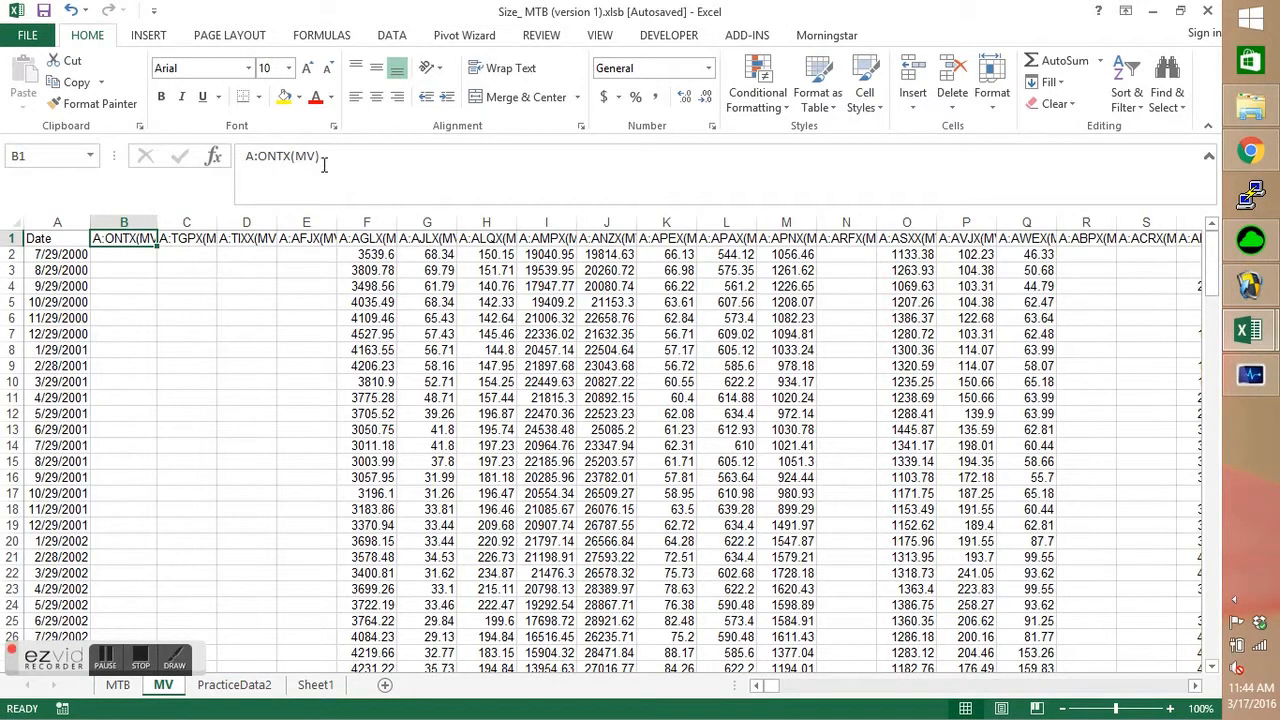
pyautogui.click(232, 694)
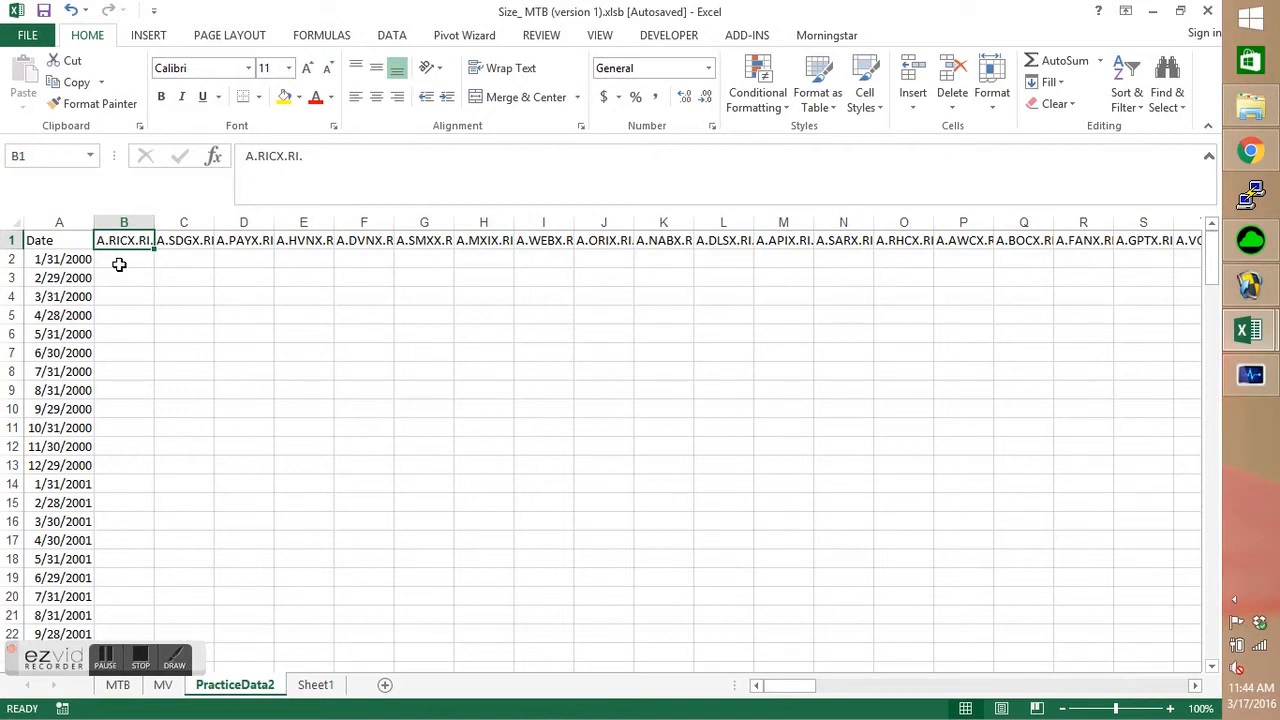
pyautogui.click(125, 222)
pyautogui.rightClick(130, 224)
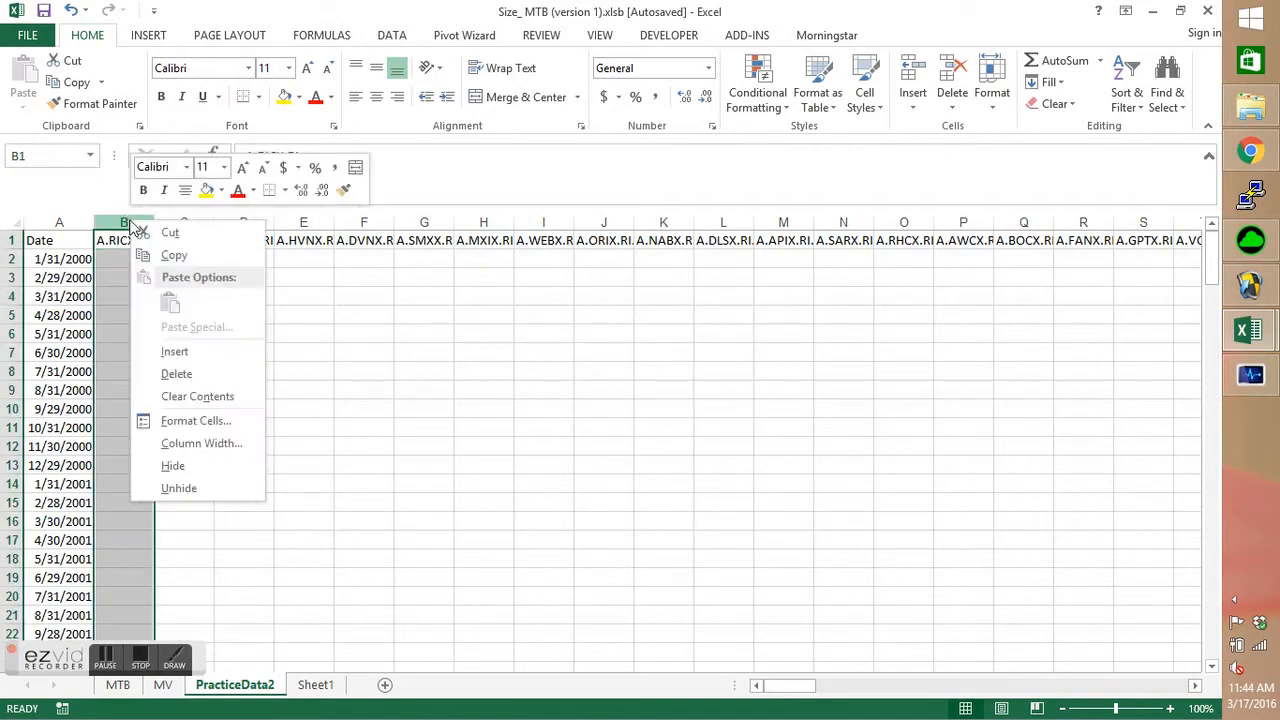
pyautogui.click(200, 352)
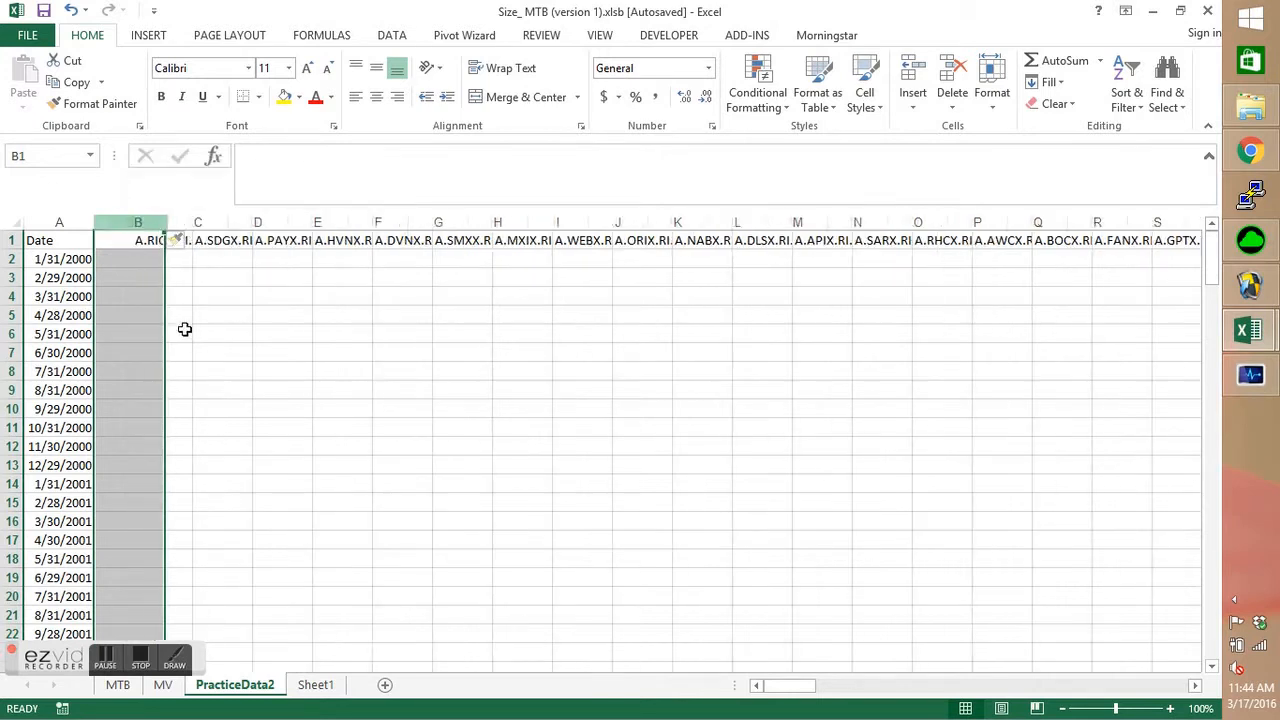
pyautogui.click(9, 259)
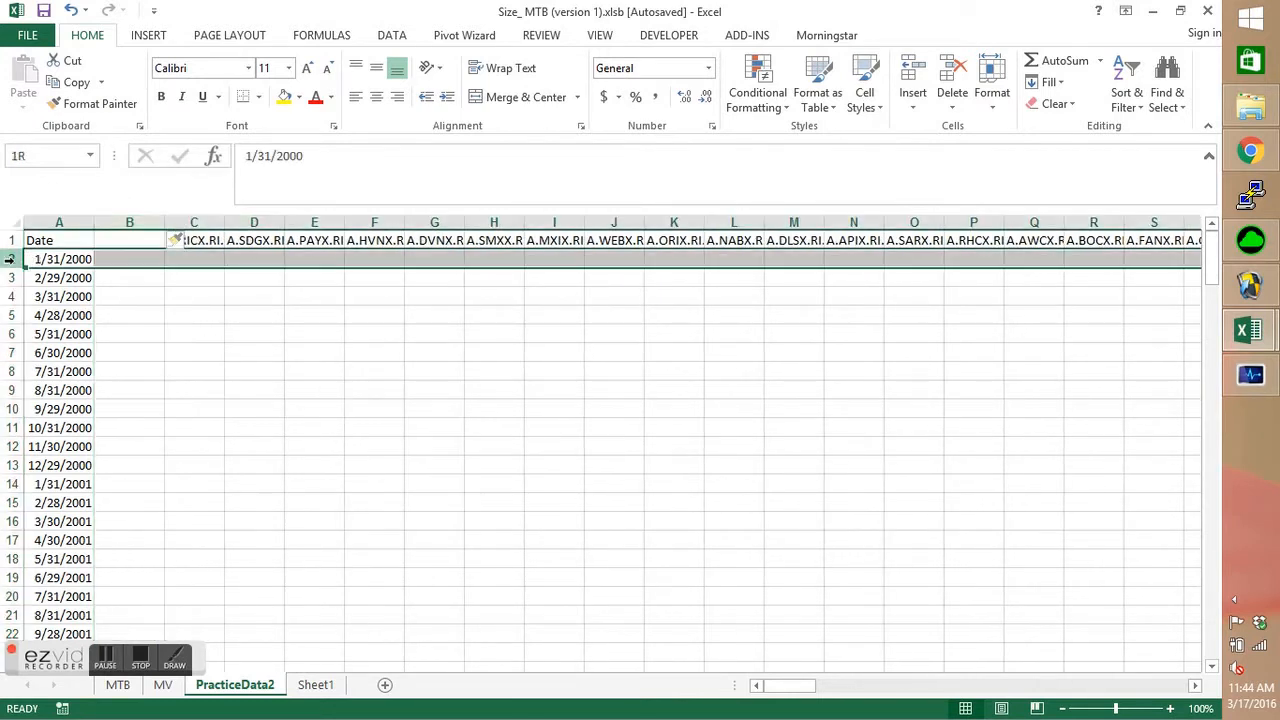
pyautogui.rightClick(10, 260)
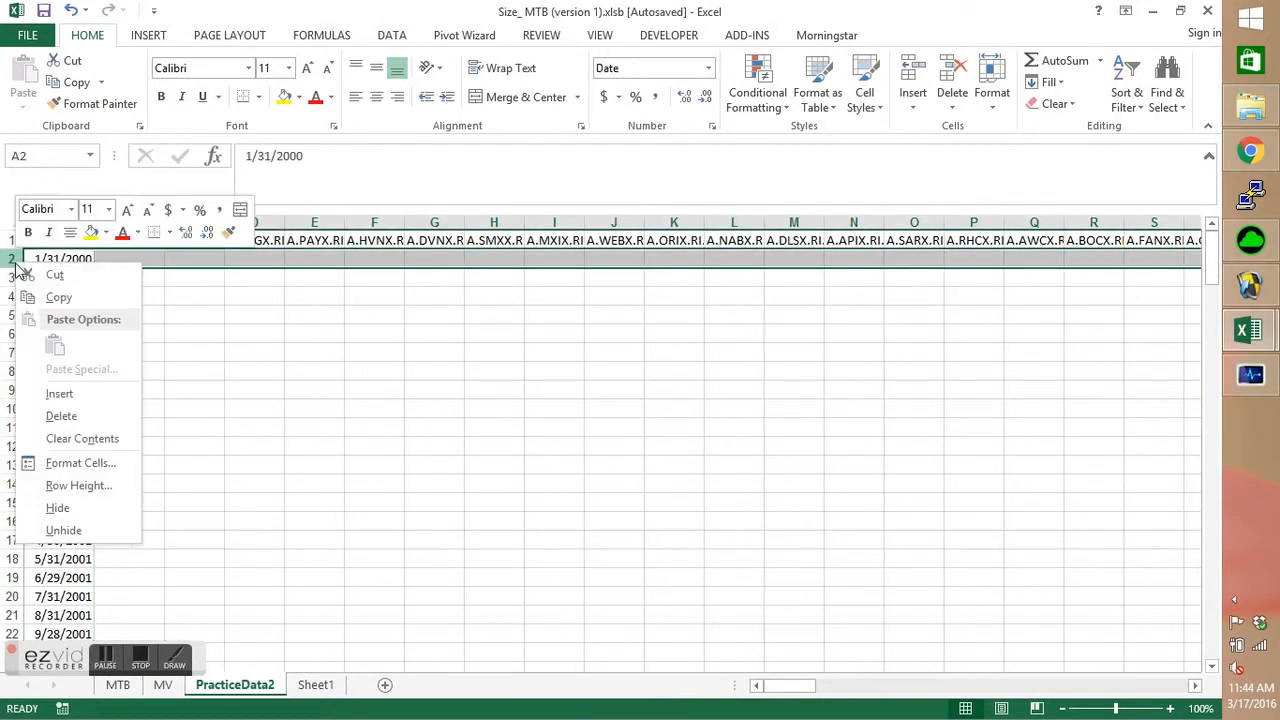
pyautogui.click(88, 403)
# Enter the heading Date in cell B2 of the PracticeData2 sheet.
pyautogui.click(130, 257)
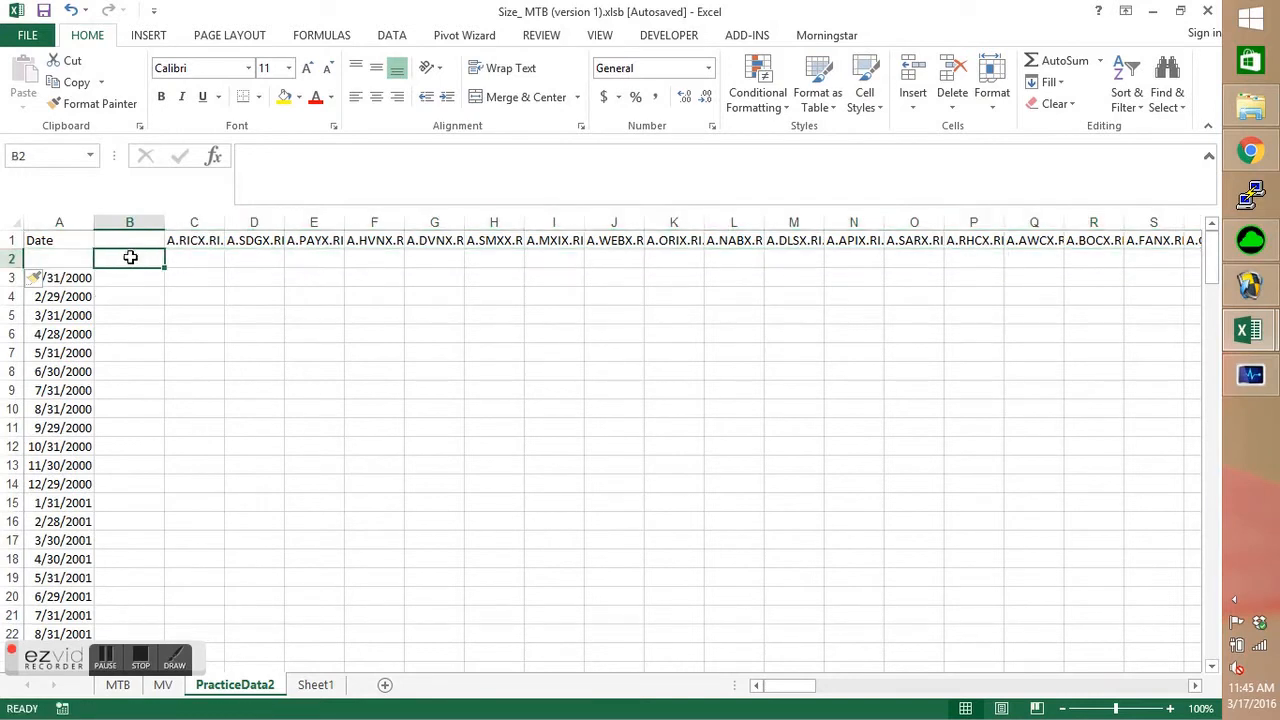
pyautogui.write('Ddate')
pyautogui.press('BackSpace')
pyautogui.press('BackSpace')
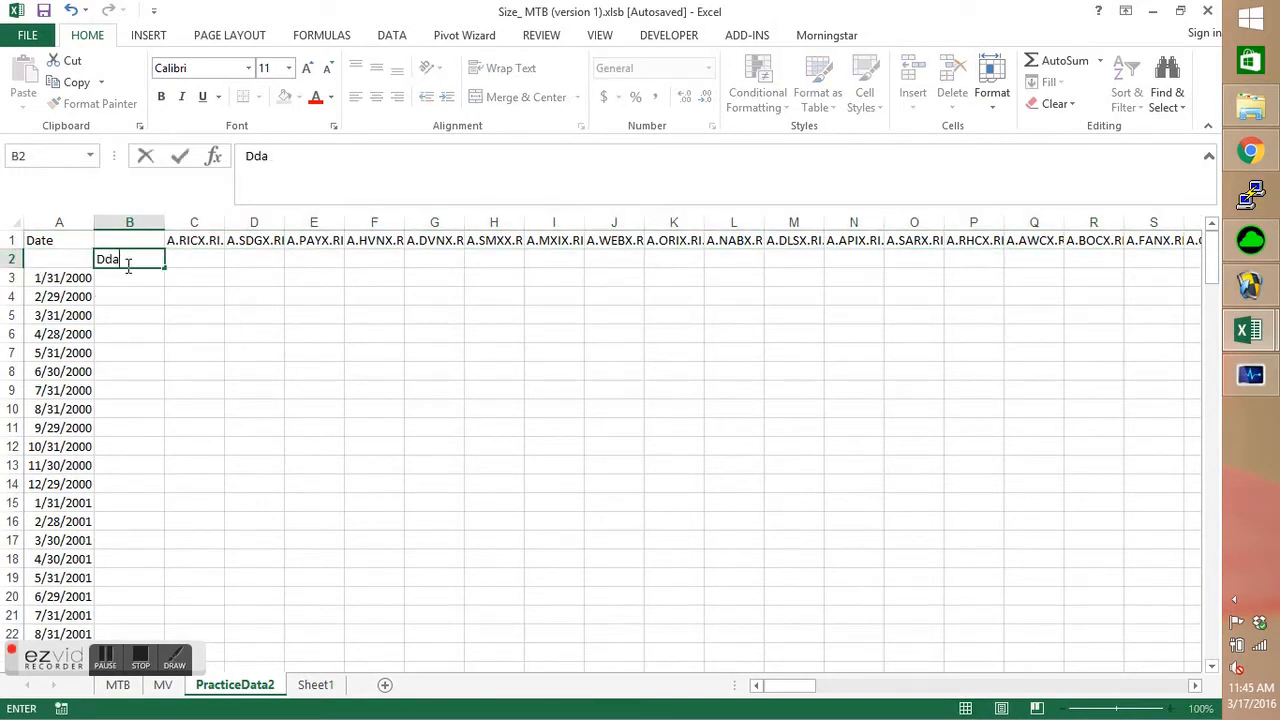
pyautogui.press('BackSpace')
pyautogui.write('ate')
pyautogui.press('Return')
# Enter =TEXT(A3,"mm-yyyy") in B3 of PracticeData2 and fill it down alongside all the dates.
pyautogui.write('=')
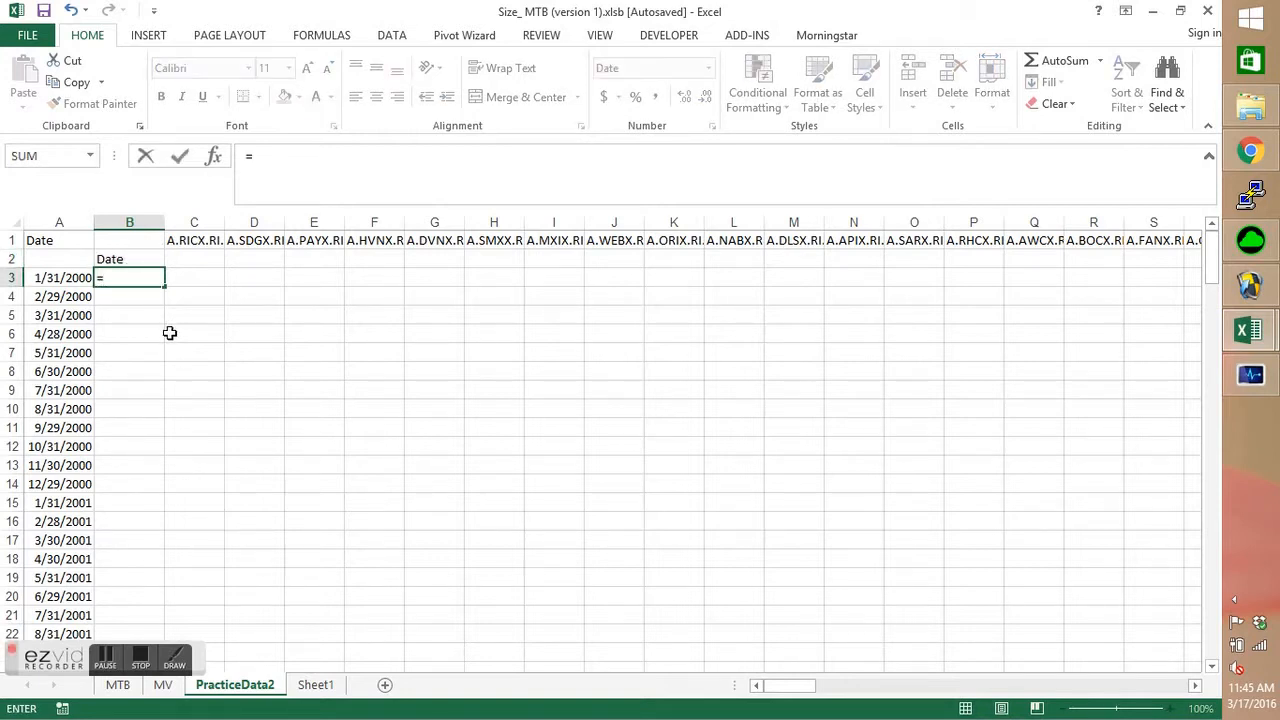
pyautogui.write('te')
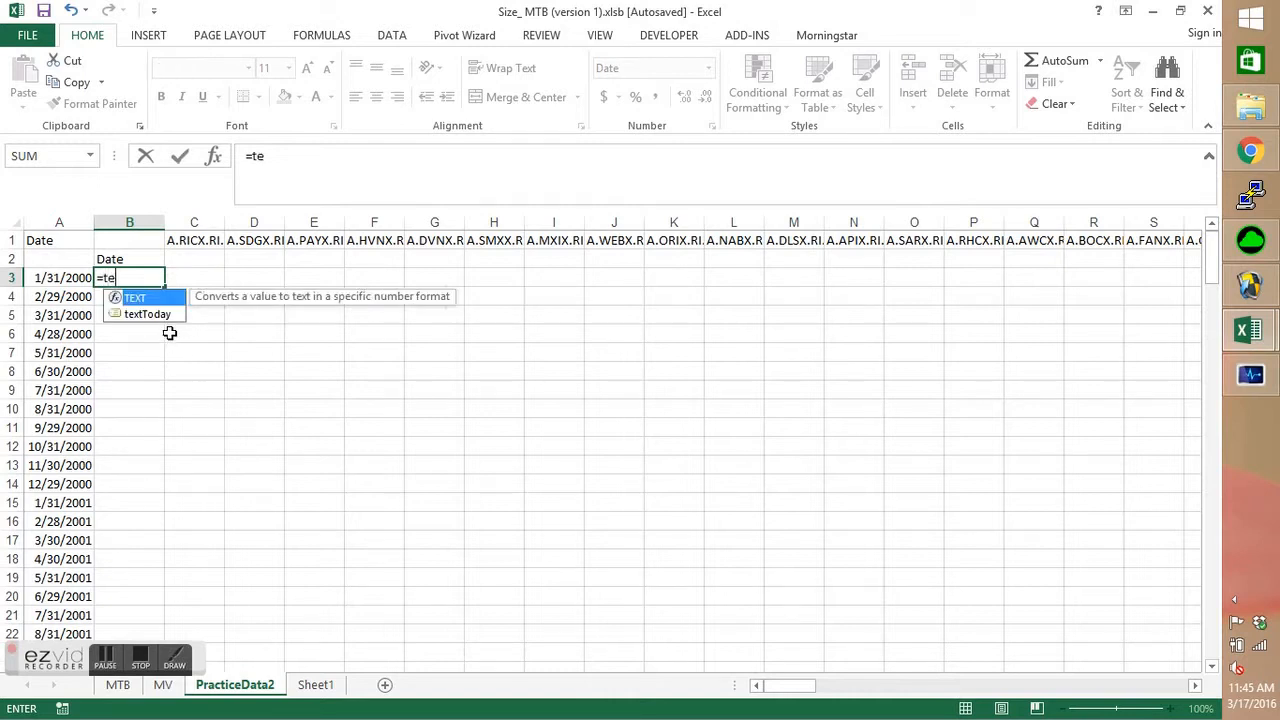
pyautogui.write('xt(')
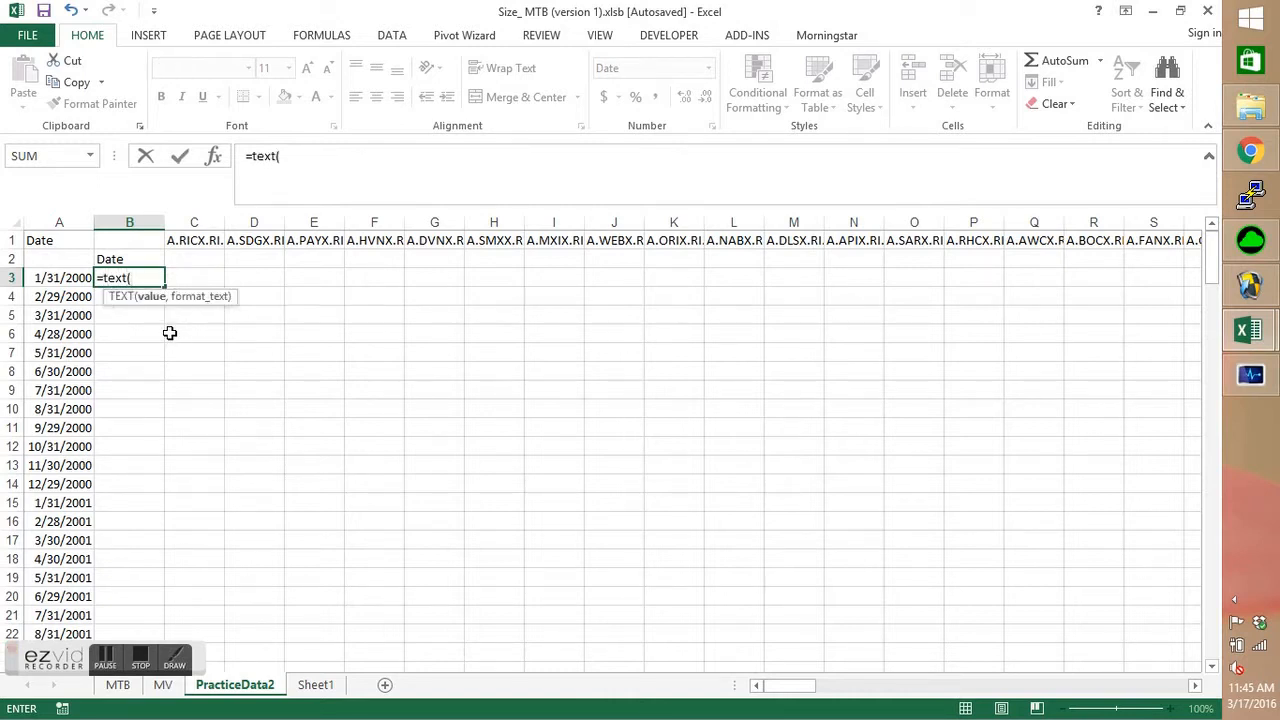
pyautogui.click(60, 282)
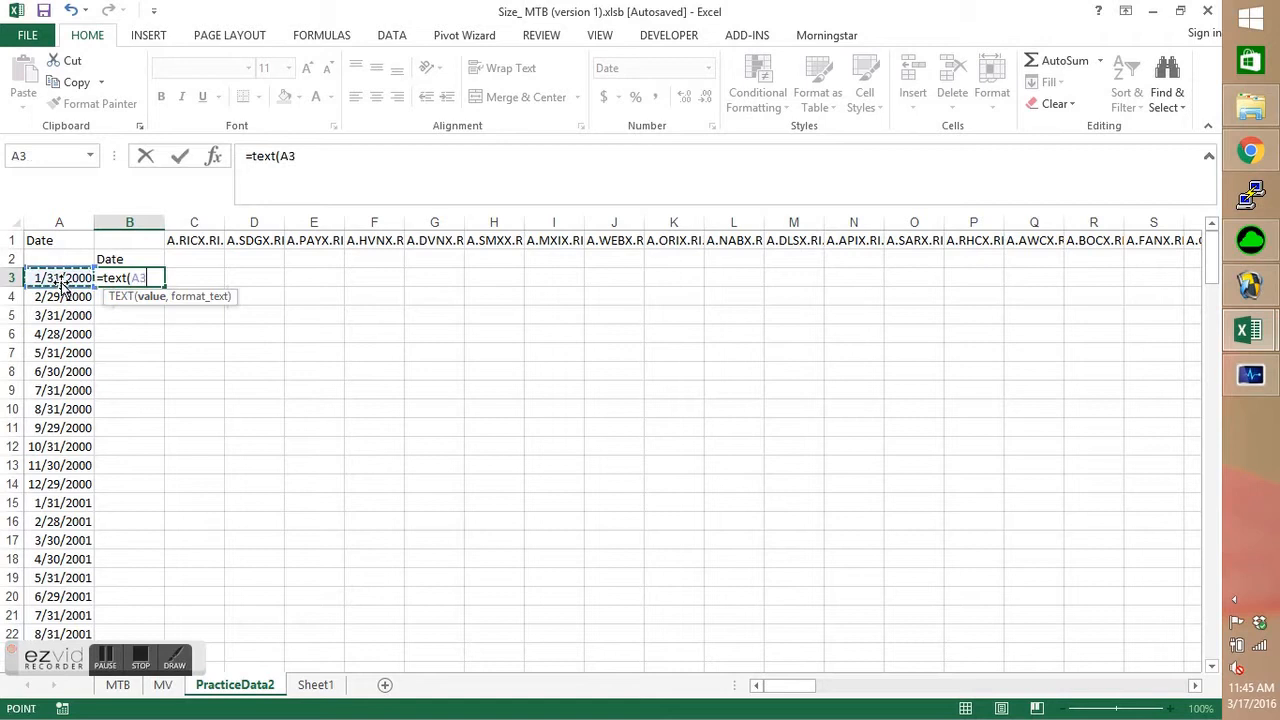
pyautogui.write(',"mm-yyyy')
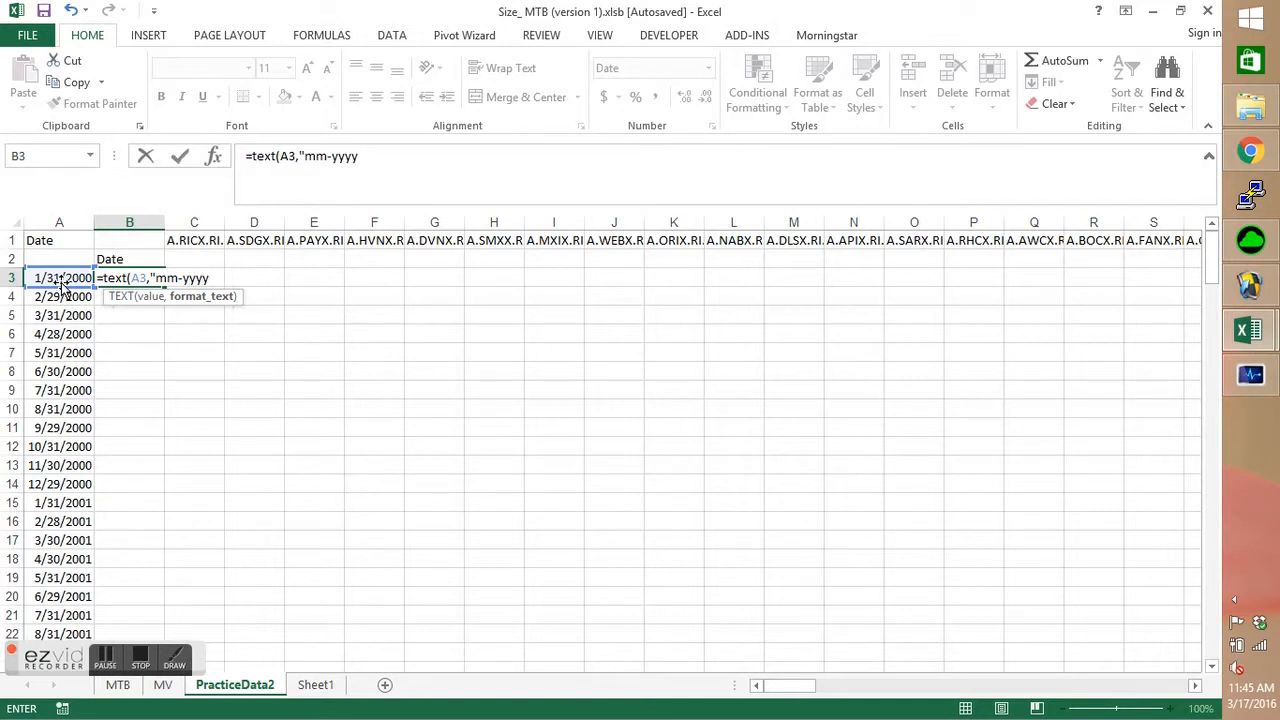
pyautogui.press('Return')
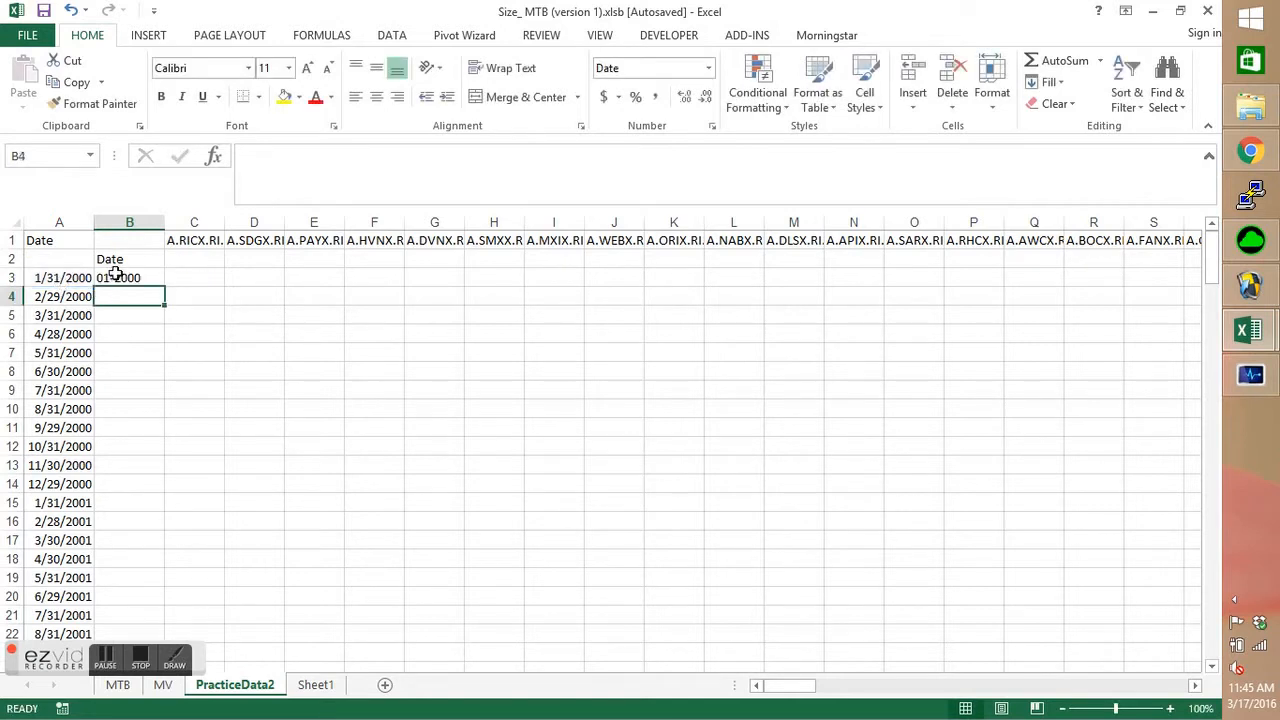
pyautogui.click(115, 277)
pyautogui.doubleClick(162, 285)
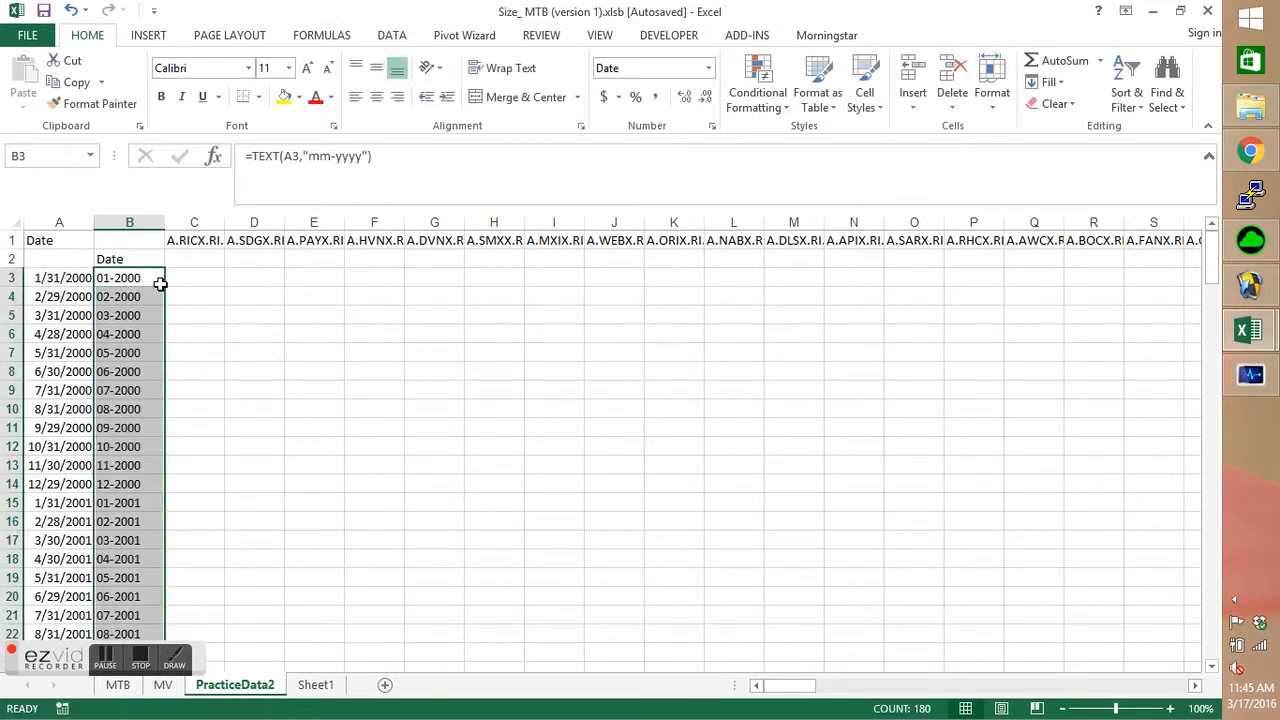
# Insert a blank column before column B and a blank row above row 2 on the MV sheet.
pyautogui.click(162, 685)
pyautogui.click(123, 222)
pyautogui.rightClick(116, 220)
pyautogui.press('Escape')
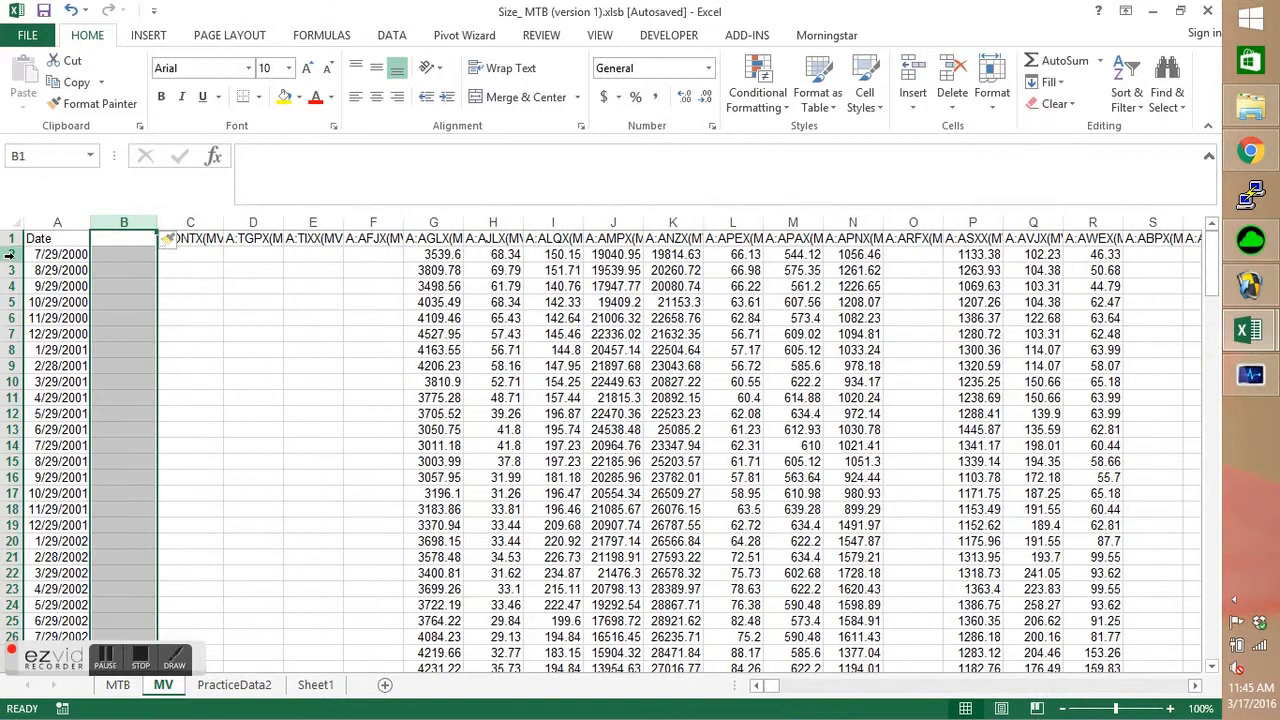
pyautogui.click(13, 254)
pyautogui.rightClick(14, 256)
pyautogui.click(59, 388)
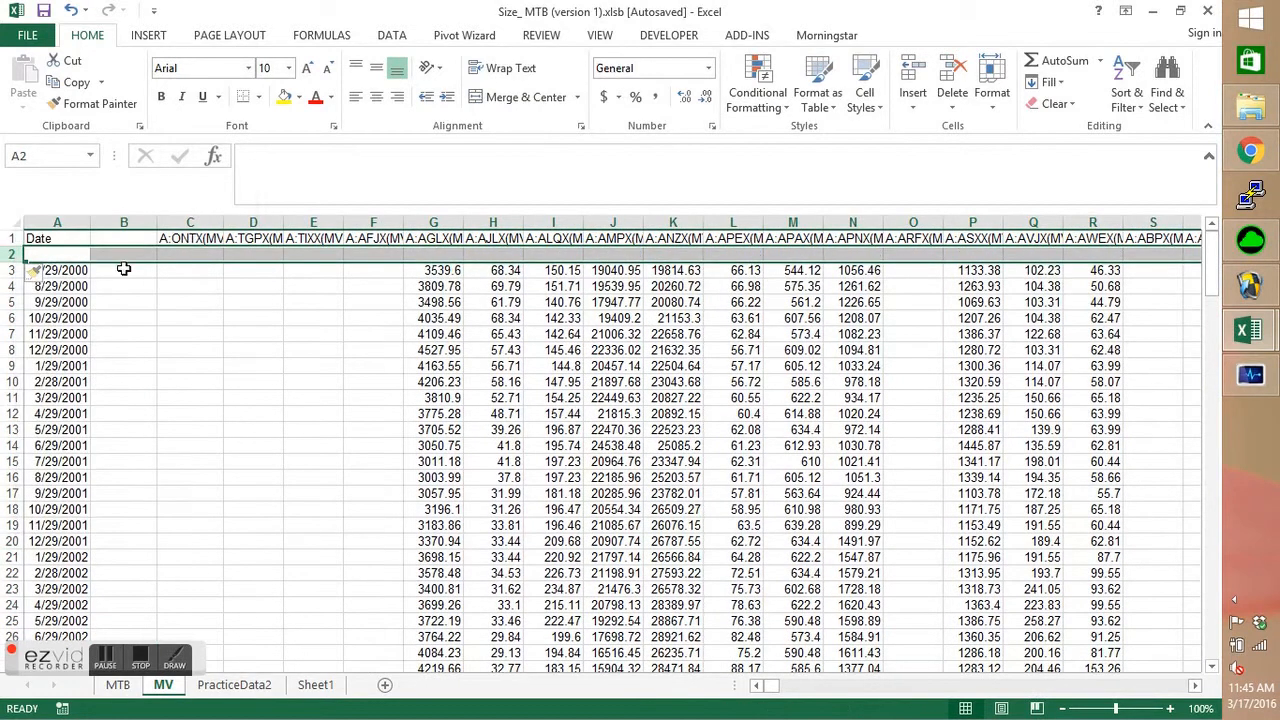
# Enter the heading Date in cell B2 of the MV sheet.
pyautogui.click(124, 256)
pyautogui.write('Date')
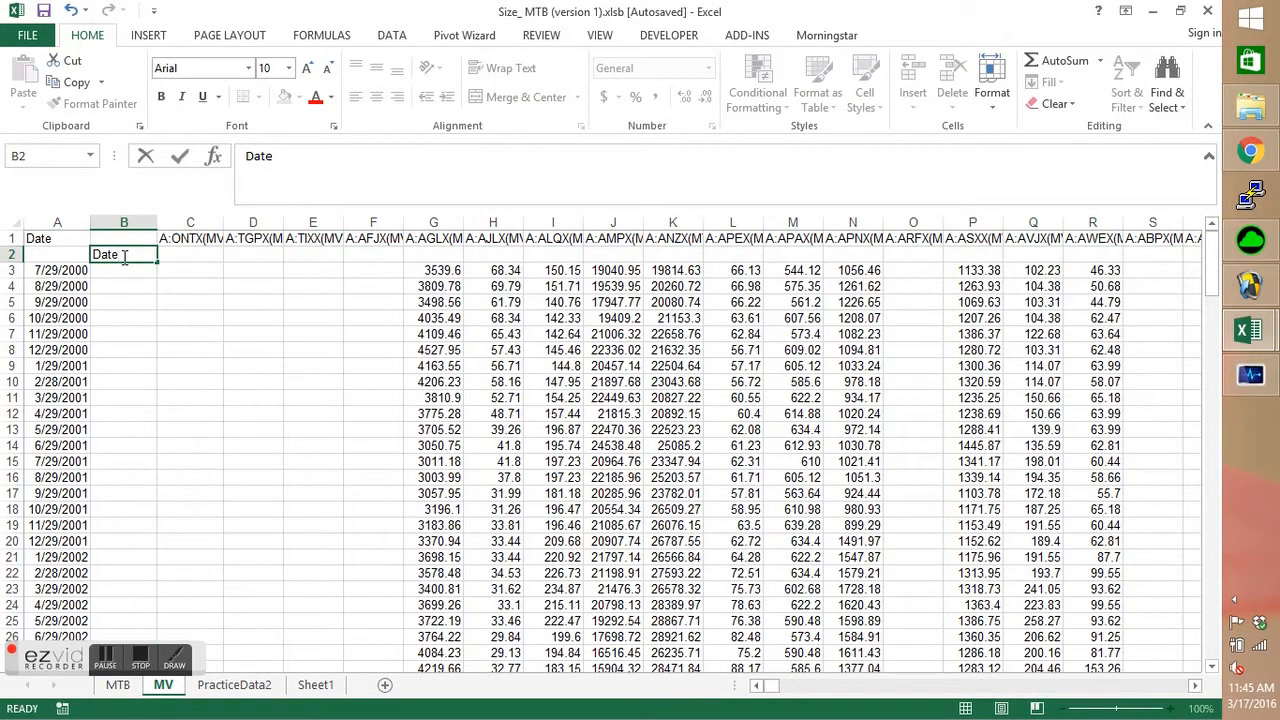
pyautogui.press('Return')
# Enter =TEXT(B4,"mm-yyyy") in B3 of the MV sheet and fill it down alongside the dates.
pyautogui.write('=yea')
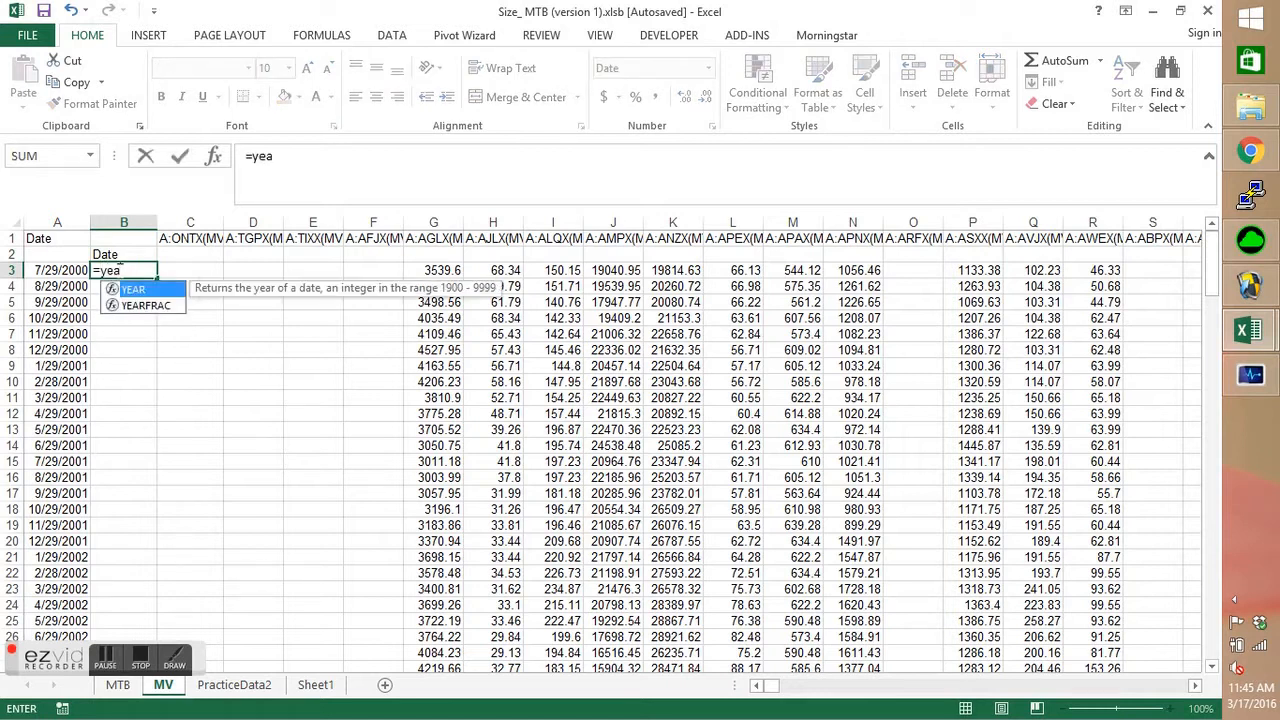
pyautogui.press('BackSpace')
pyautogui.press('BackSpace')
pyautogui.press('BackSpace')
pyautogui.write('tex')
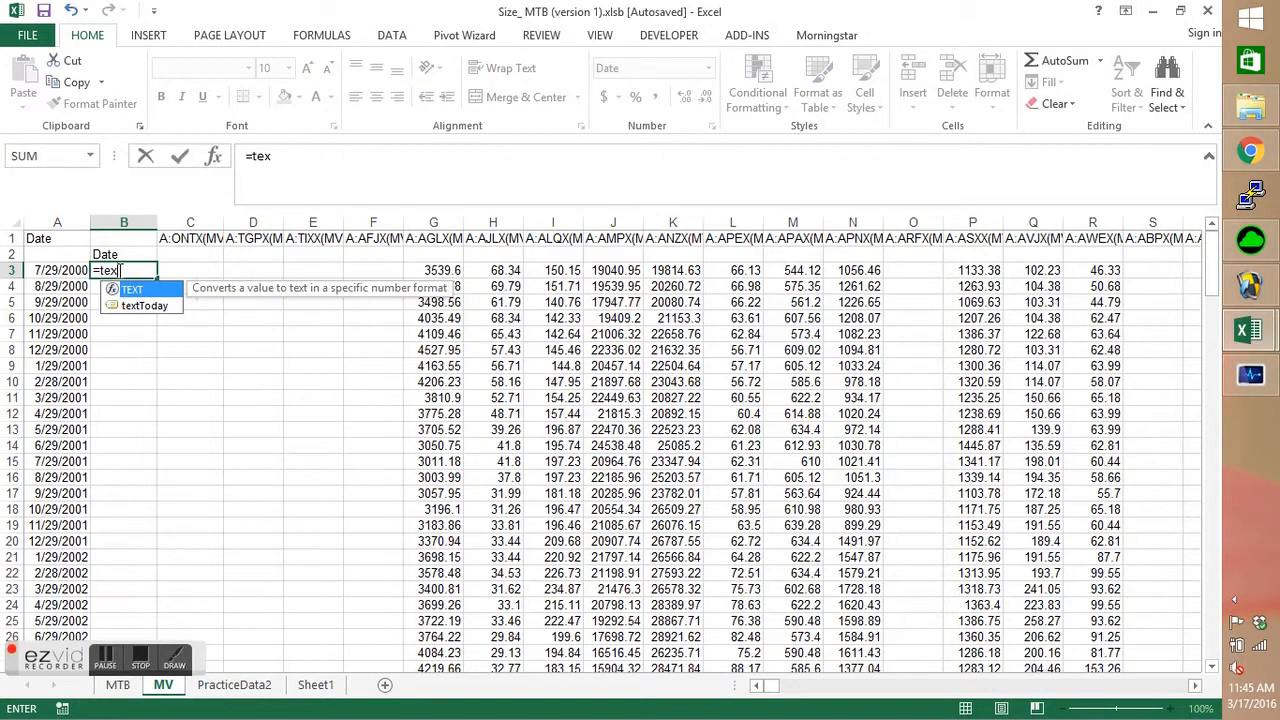
pyautogui.write('t(B4,"mm-yyyy')
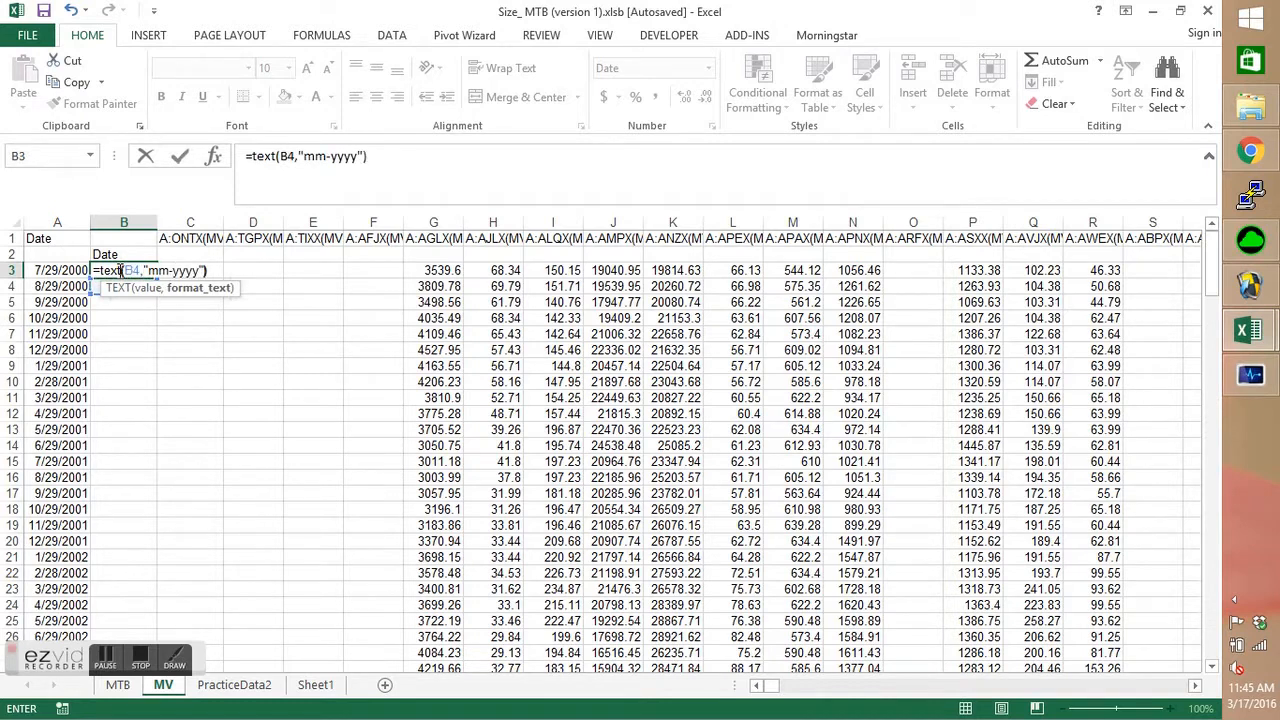
pyautogui.hotkey('ctrl', 'Return')
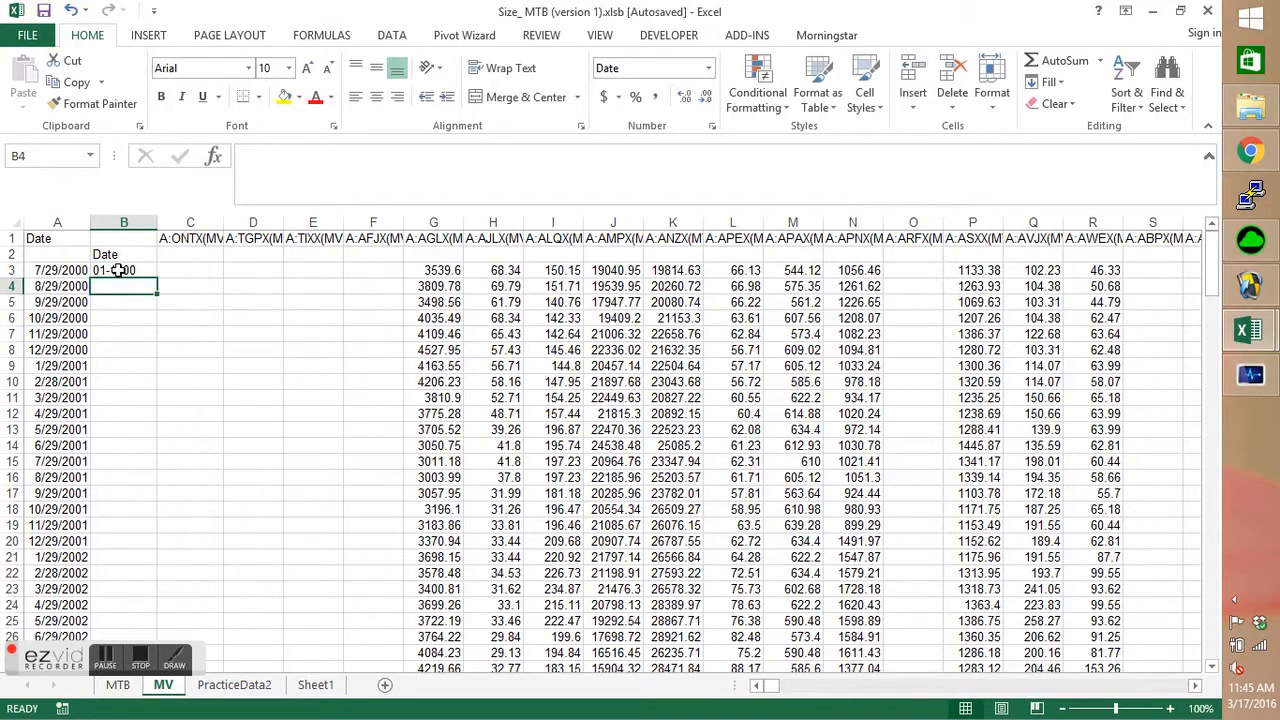
pyautogui.doubleClick(155, 277)
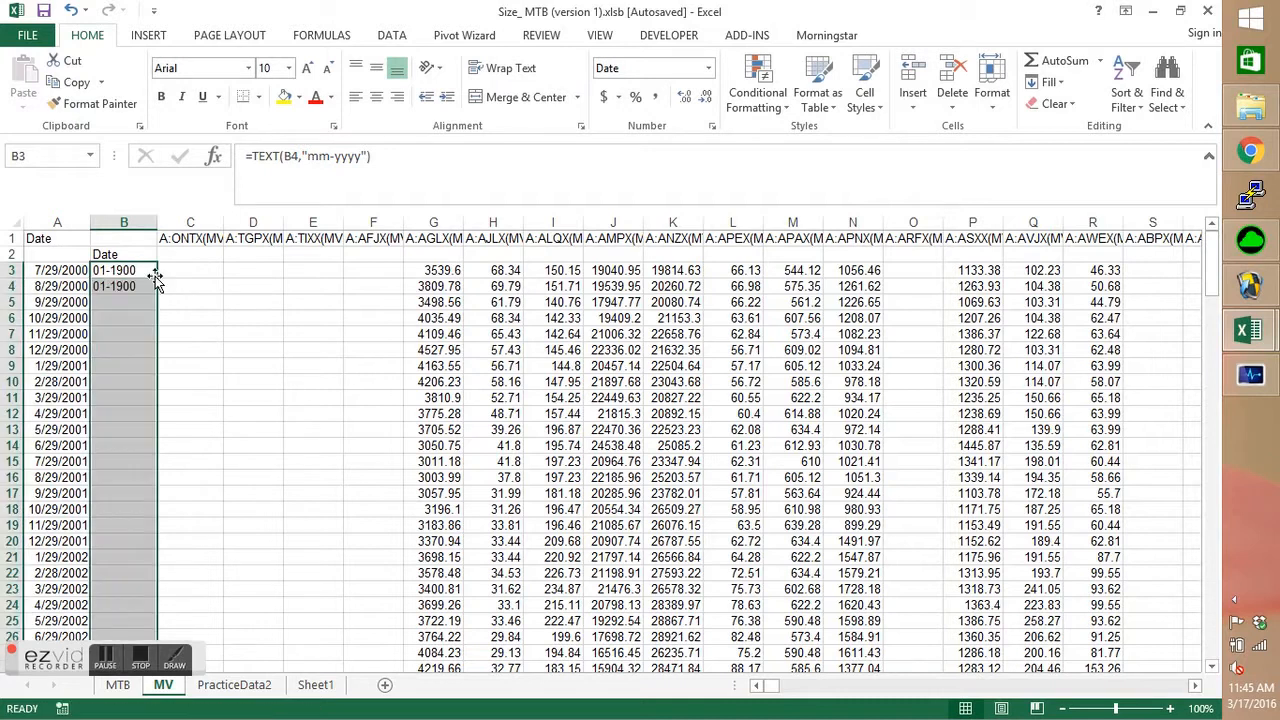
# Extract the four-letter stock code from the first heading by entering =MID(C1,3,4) in C2 of the MV sheet.
pyautogui.click(180, 262)
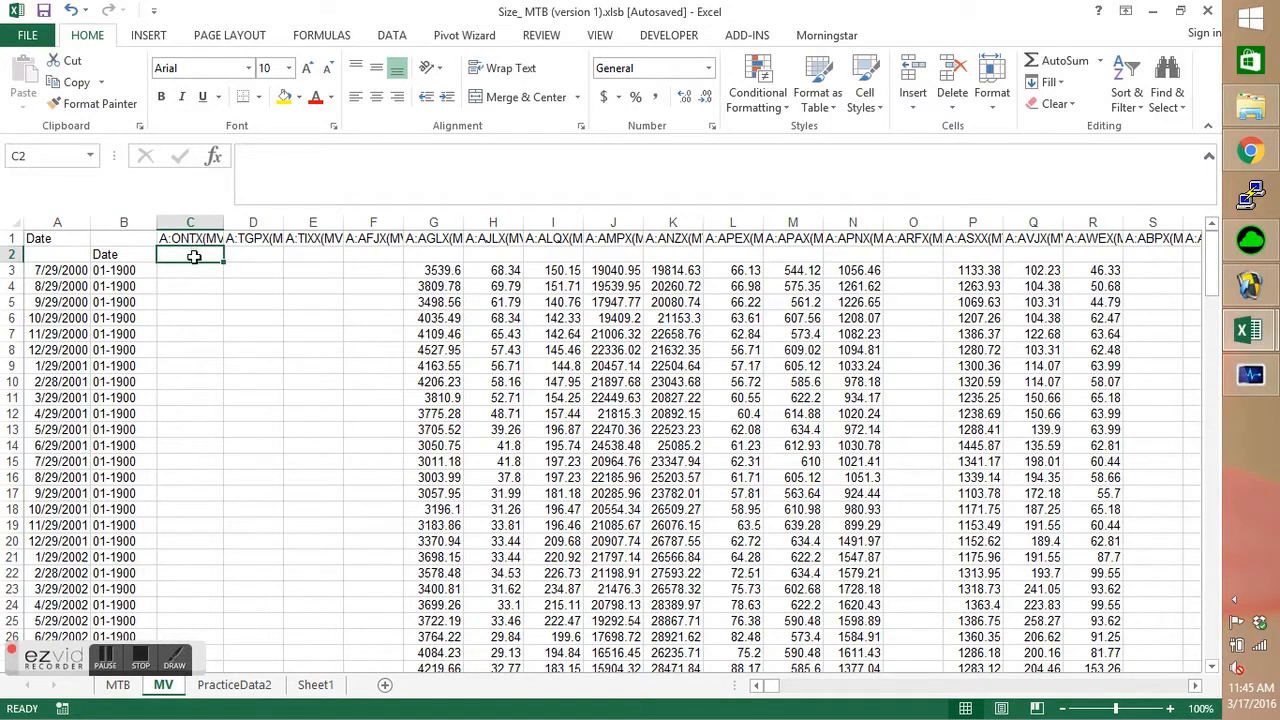
pyautogui.write('=')
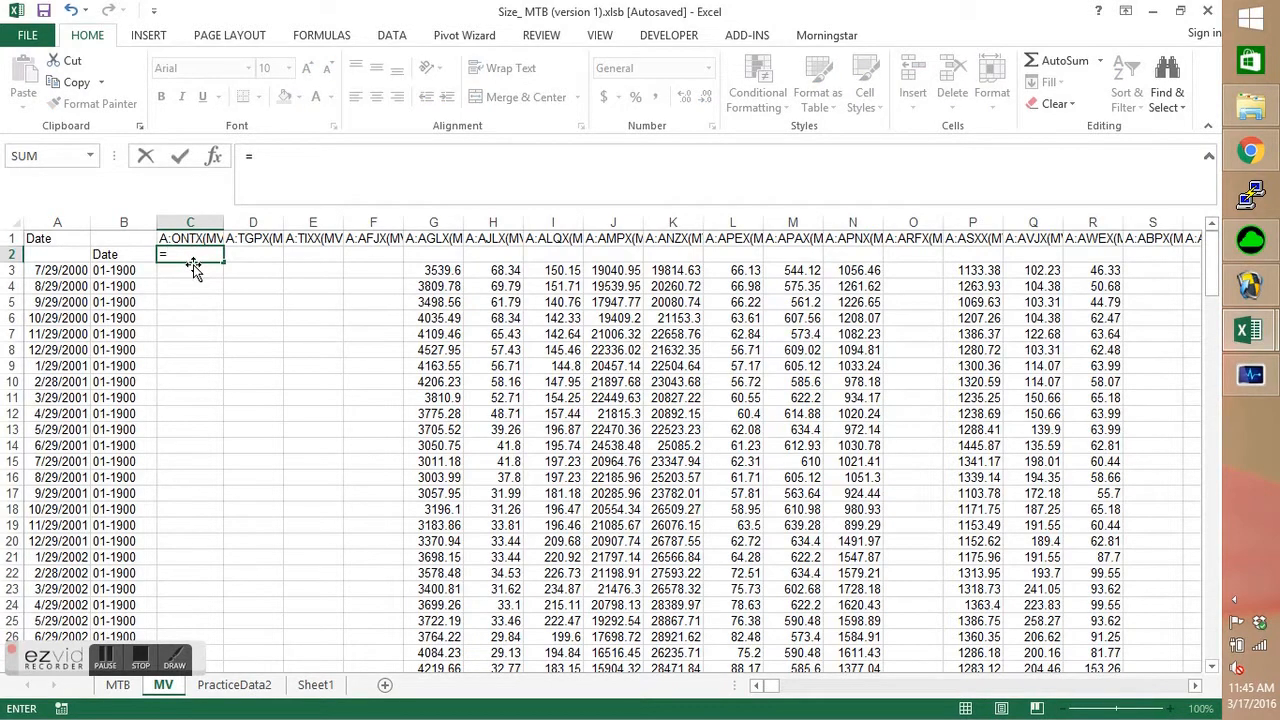
pyautogui.write('mid(')
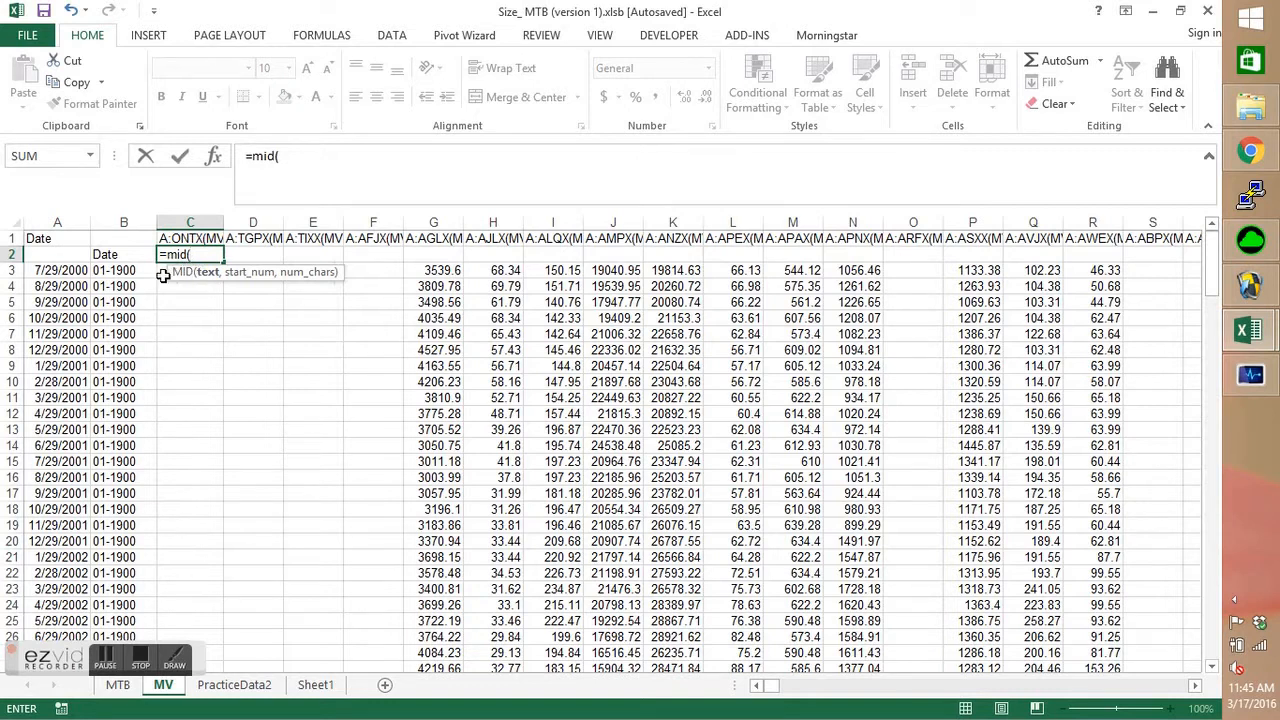
pyautogui.click(189, 239)
pyautogui.write(',3')
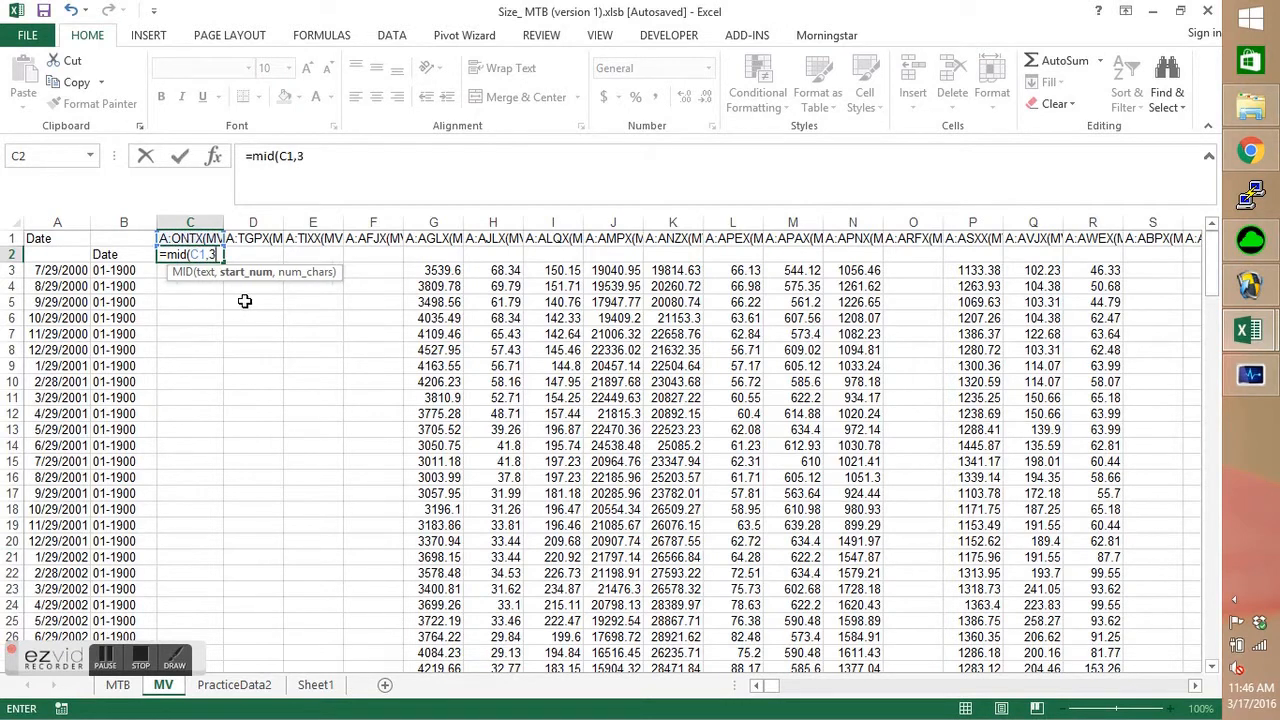
pyautogui.write(',')
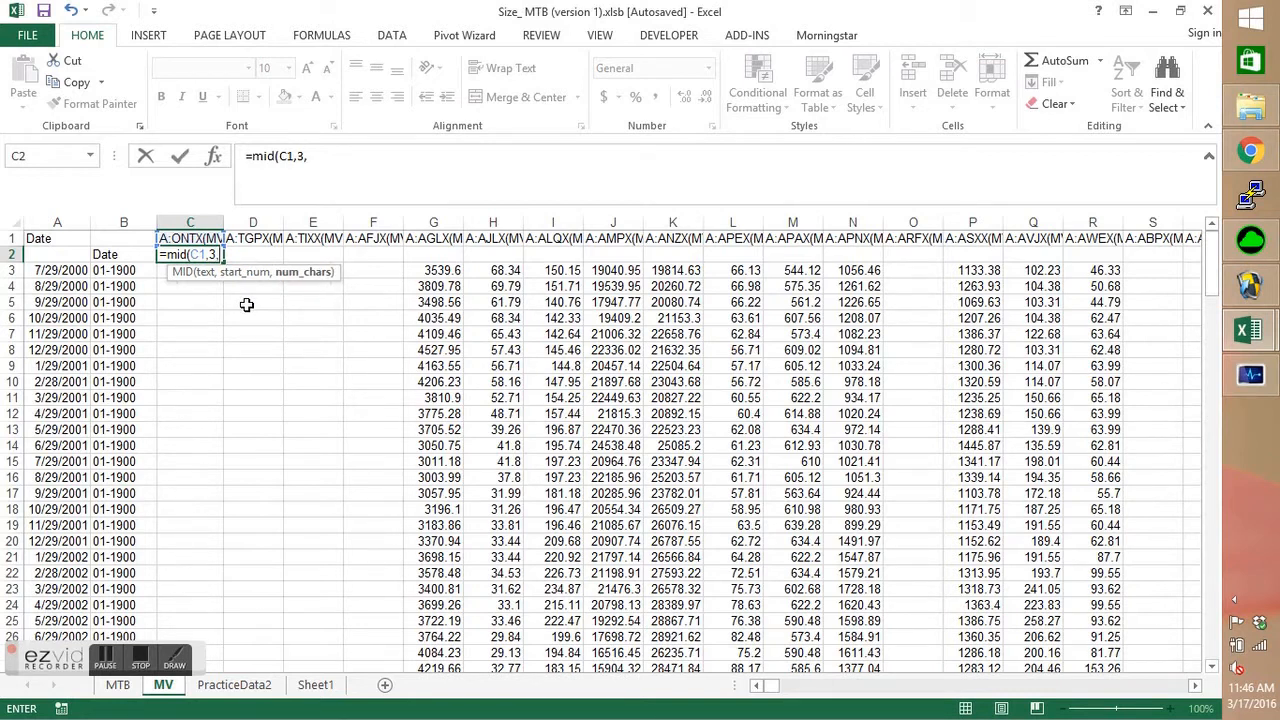
pyautogui.write('4)')
pyautogui.press('Return')
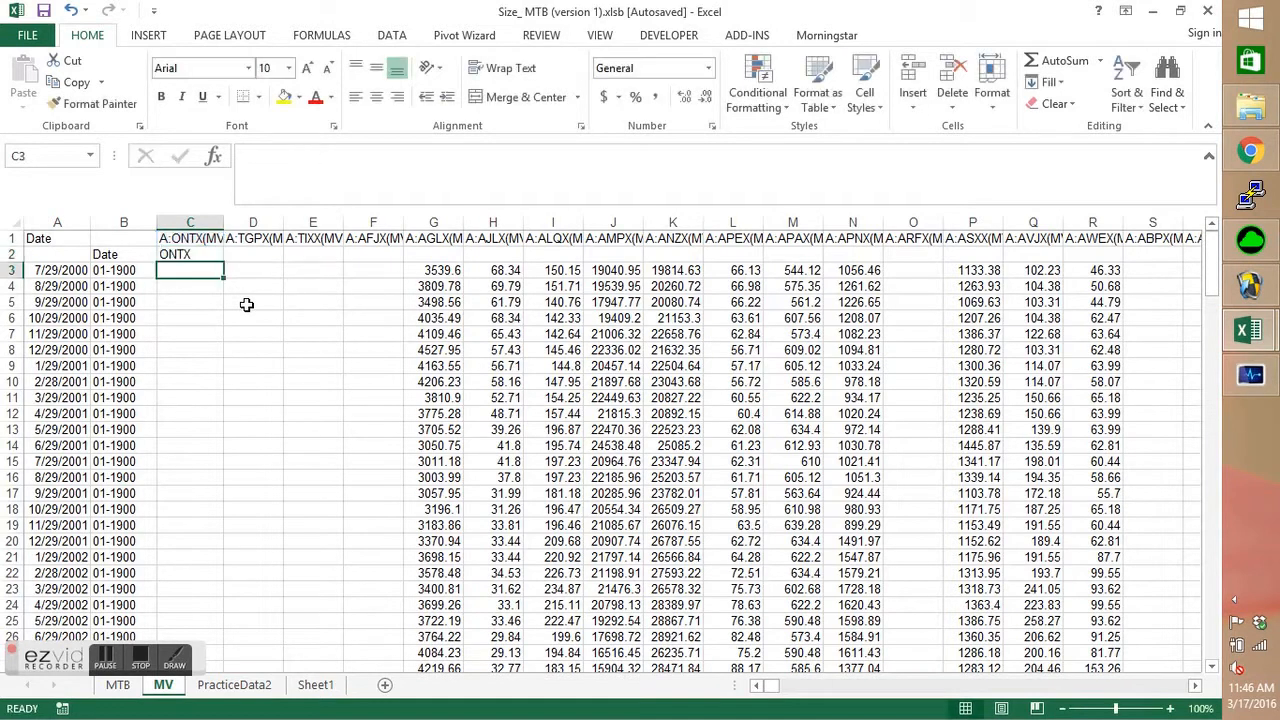
# Fill the MID formula from C2 across row 2 of the MV sheet as far as column GZ.
pyautogui.press('Up')
pyautogui.moveTo(228, 265); pyautogui.dragTo(1128, 351)
pyautogui.press('Left')
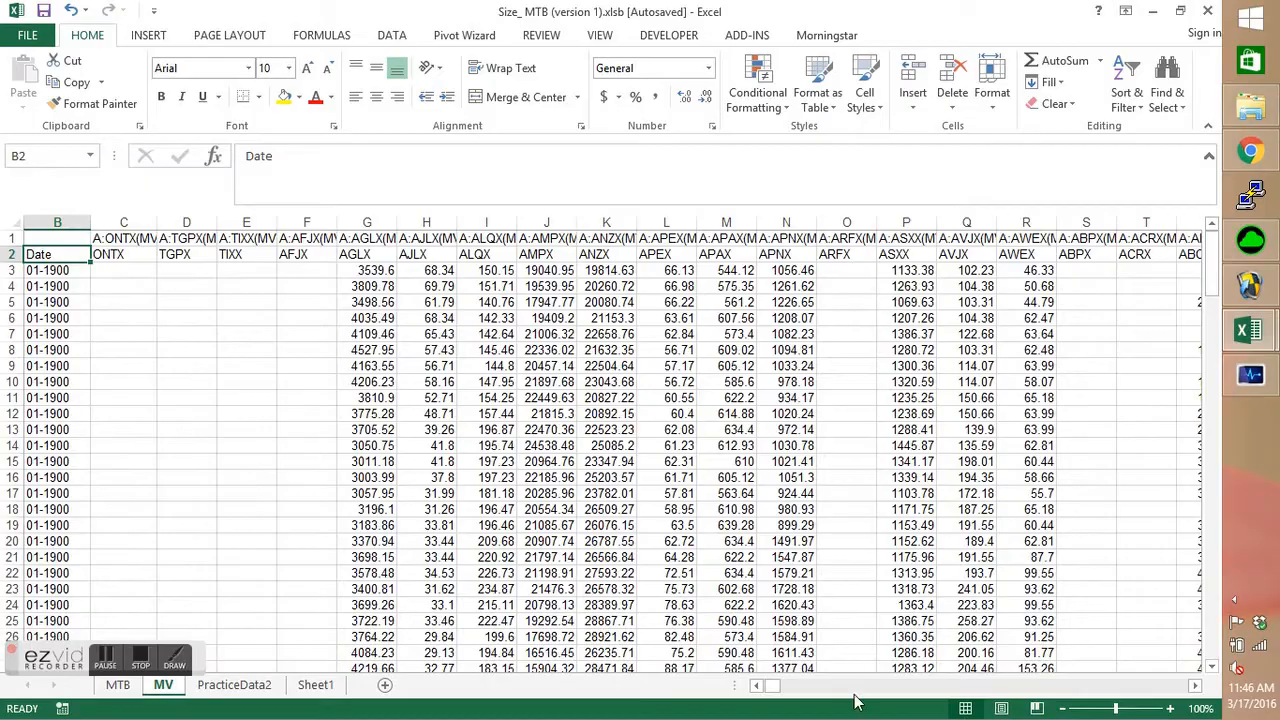
# Extend the MID formula from GZ2 across row 2 of the MV sheet to column RR, the last stock heading.
pyautogui.moveTo(775, 686); pyautogui.dragTo(949, 692)
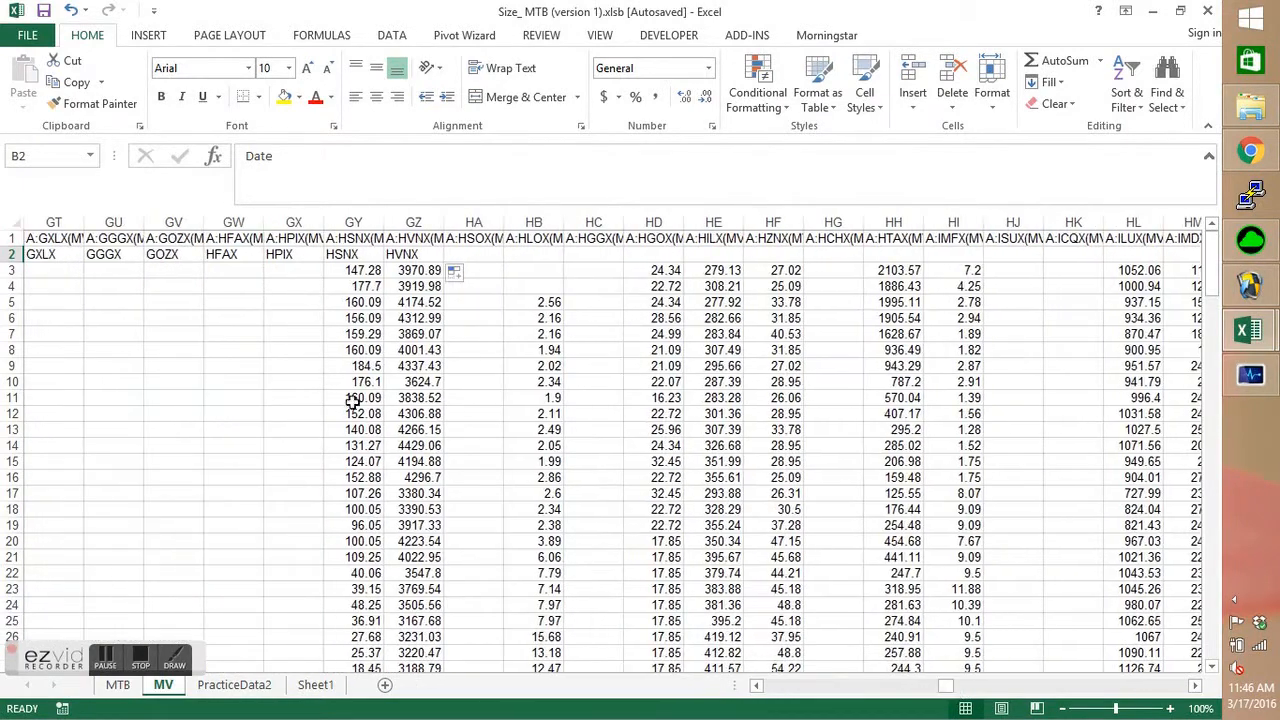
pyautogui.click(414, 256)
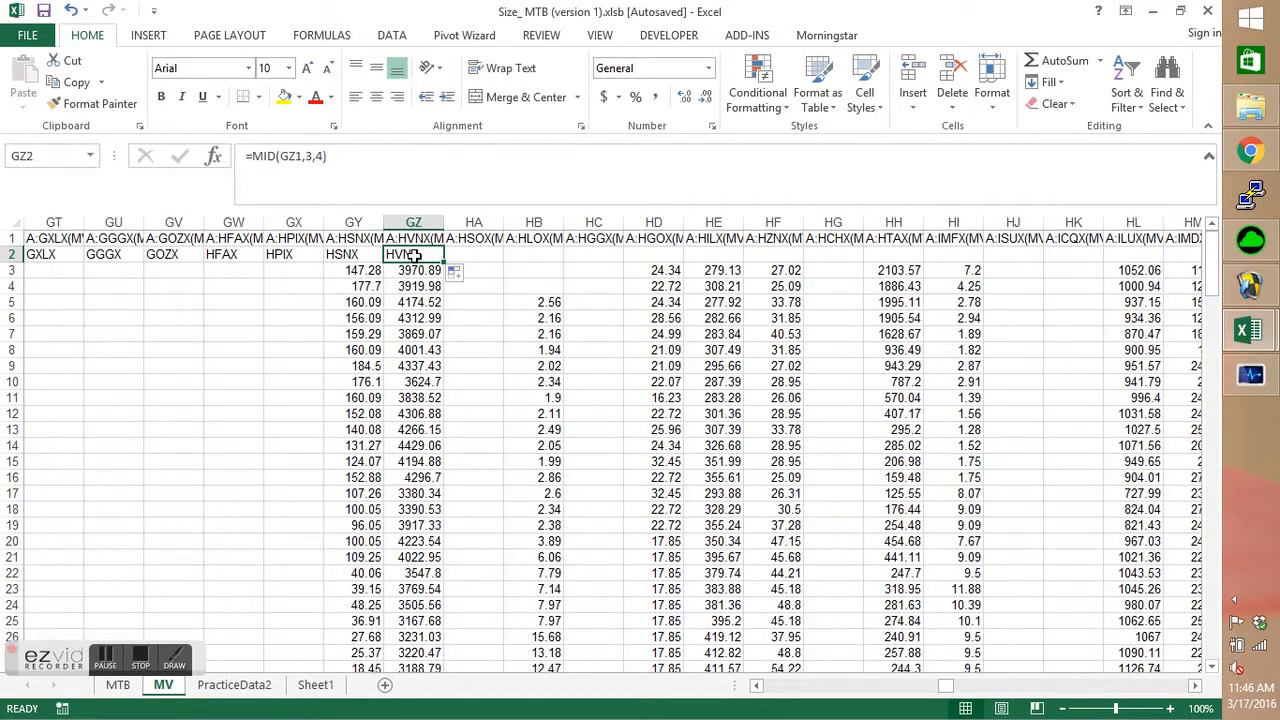
pyautogui.hotkey('ctrl', 'shift', 'Right')
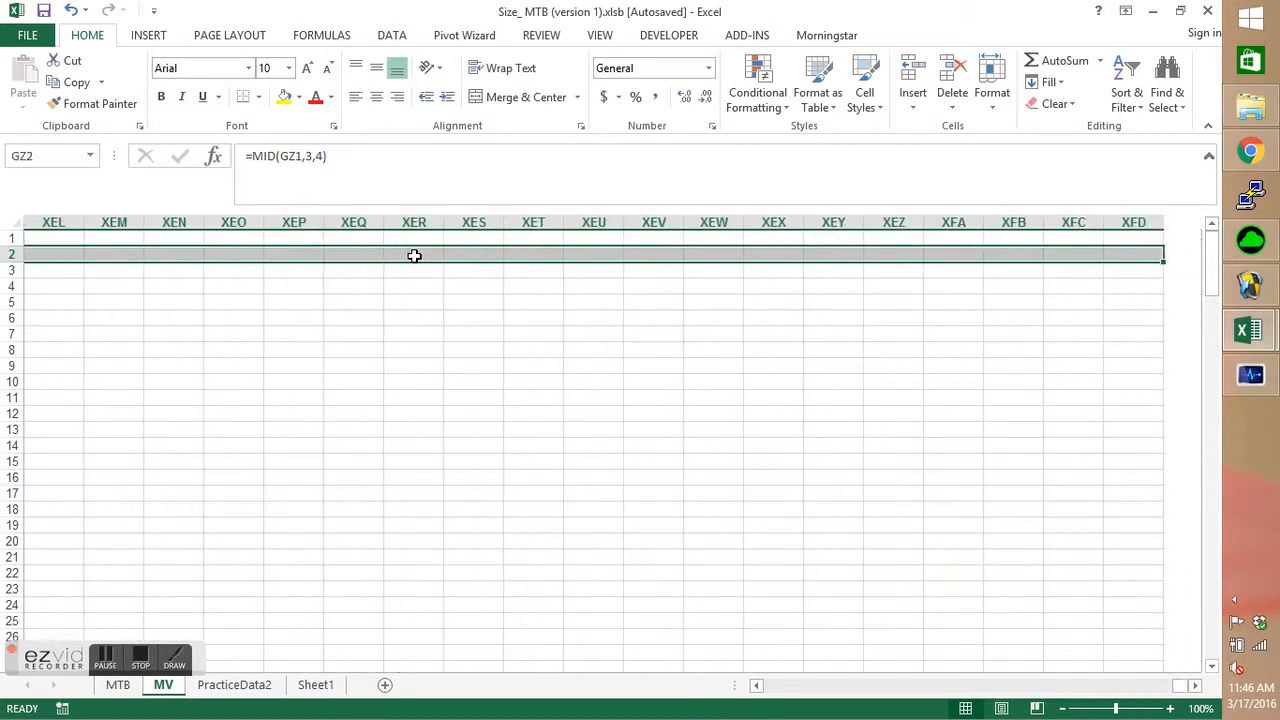
pyautogui.hotkey('ctrl', 'shift', 'Left')
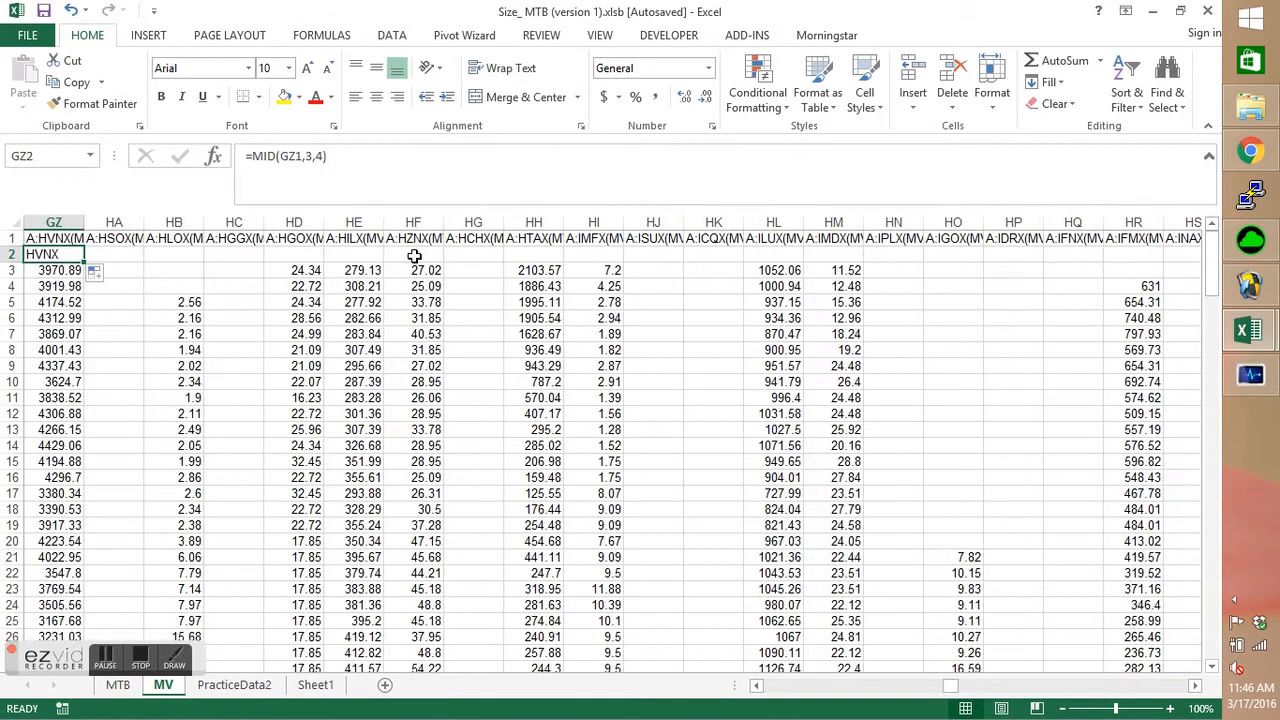
pyautogui.hotkey('ctrl', 'shift', 'Right')
pyautogui.hotkey('ctrl', 'shift', 'Left')
pyautogui.press('Left')
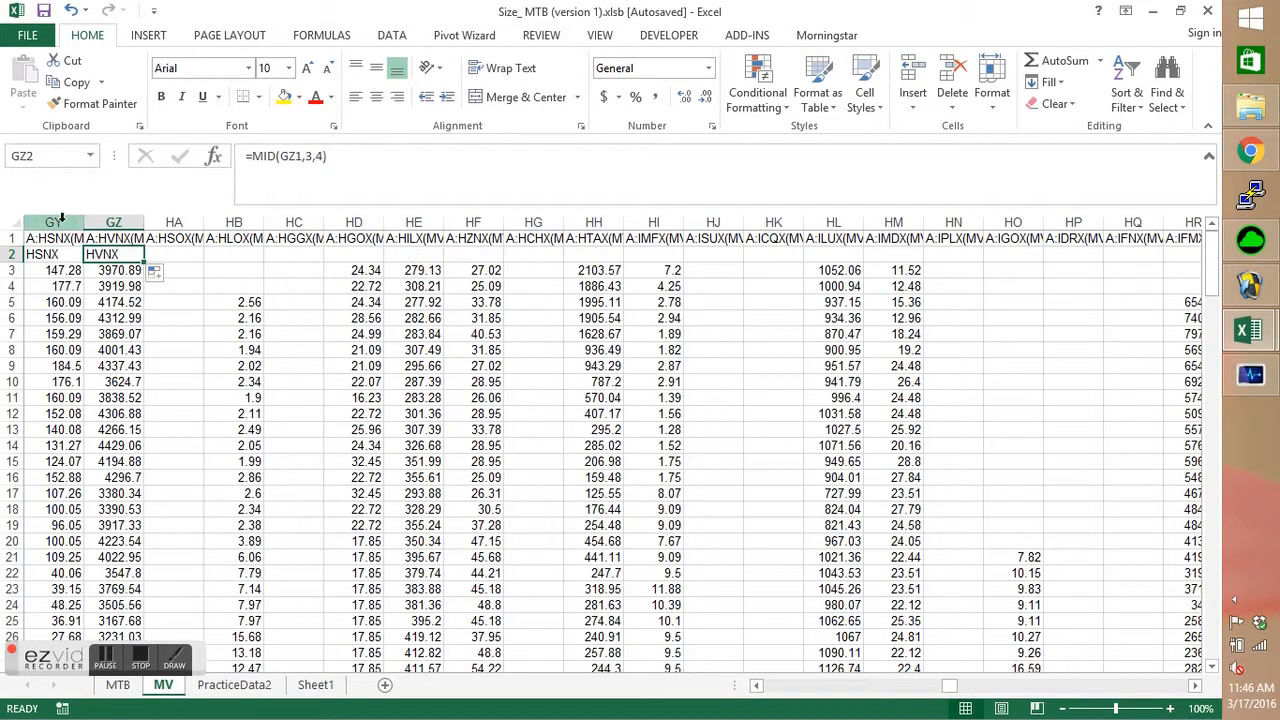
pyautogui.moveTo(145, 261); pyautogui.dragTo(1069, 289)
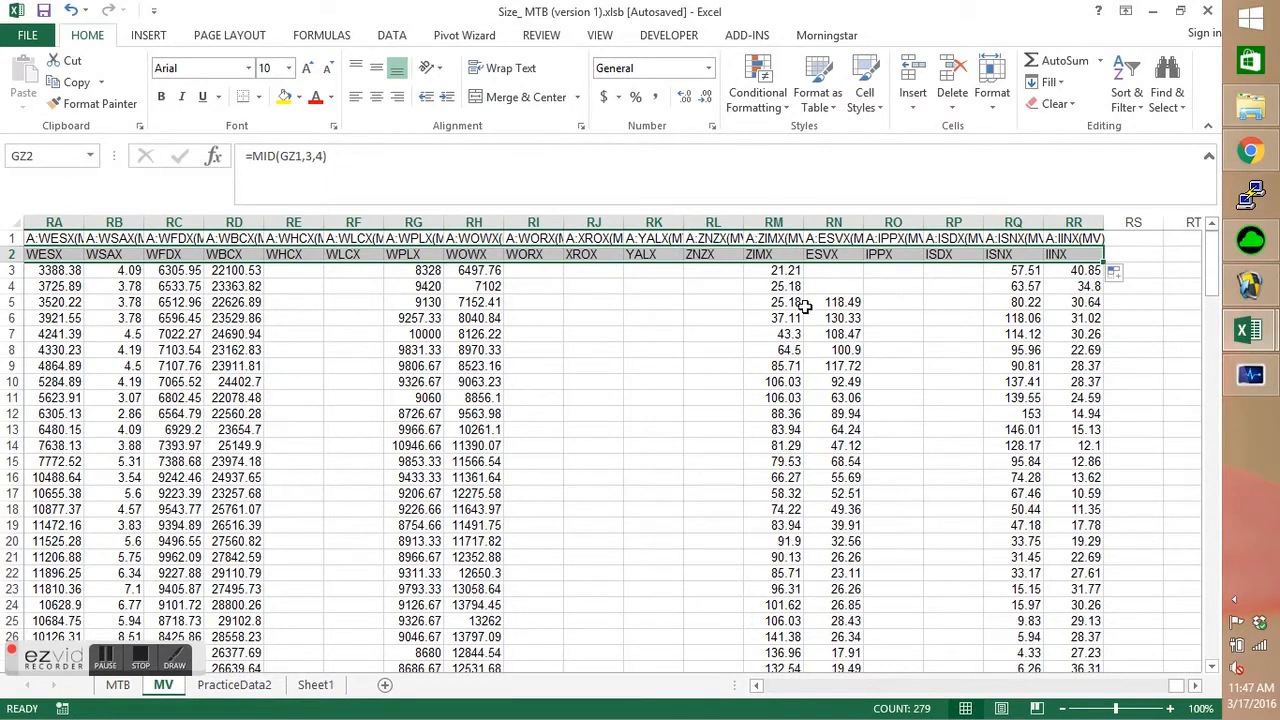
# Extract the first stock code on the PracticeData2 sheet by entering =MID(C1,3,4) in C2.
pyautogui.click(235, 686)
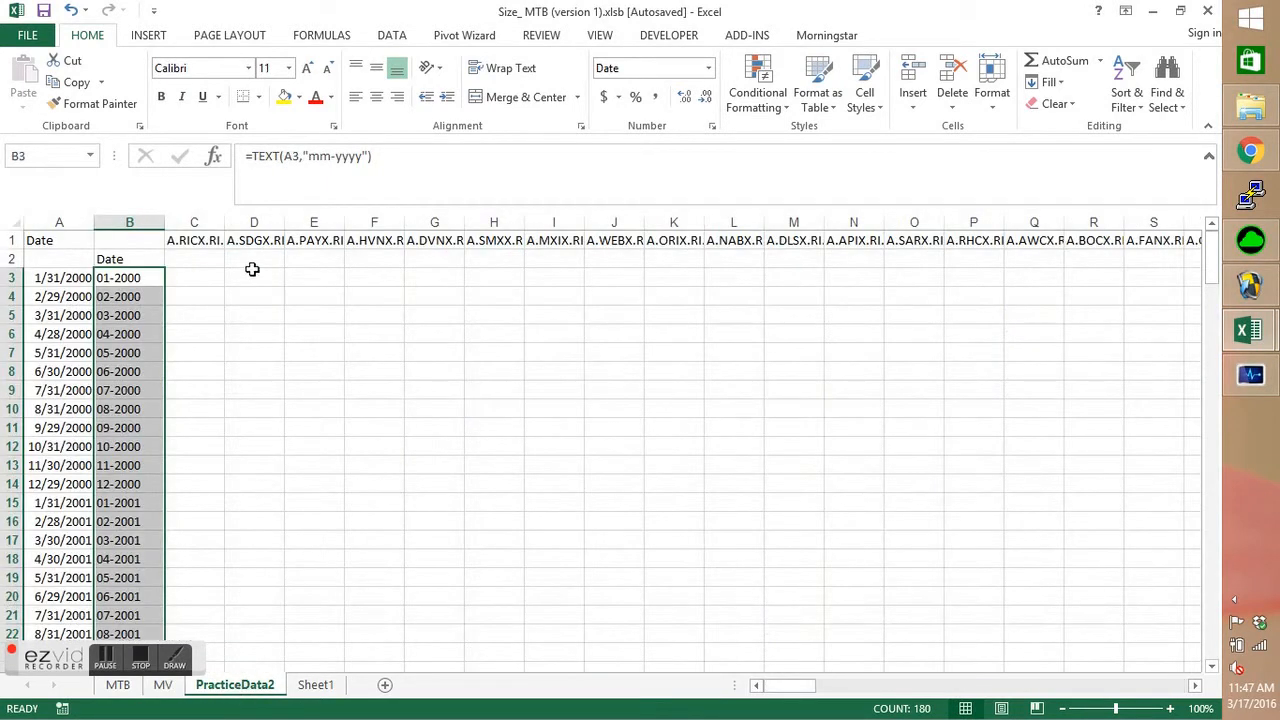
pyautogui.click(219, 258)
pyautogui.write('=mid(')
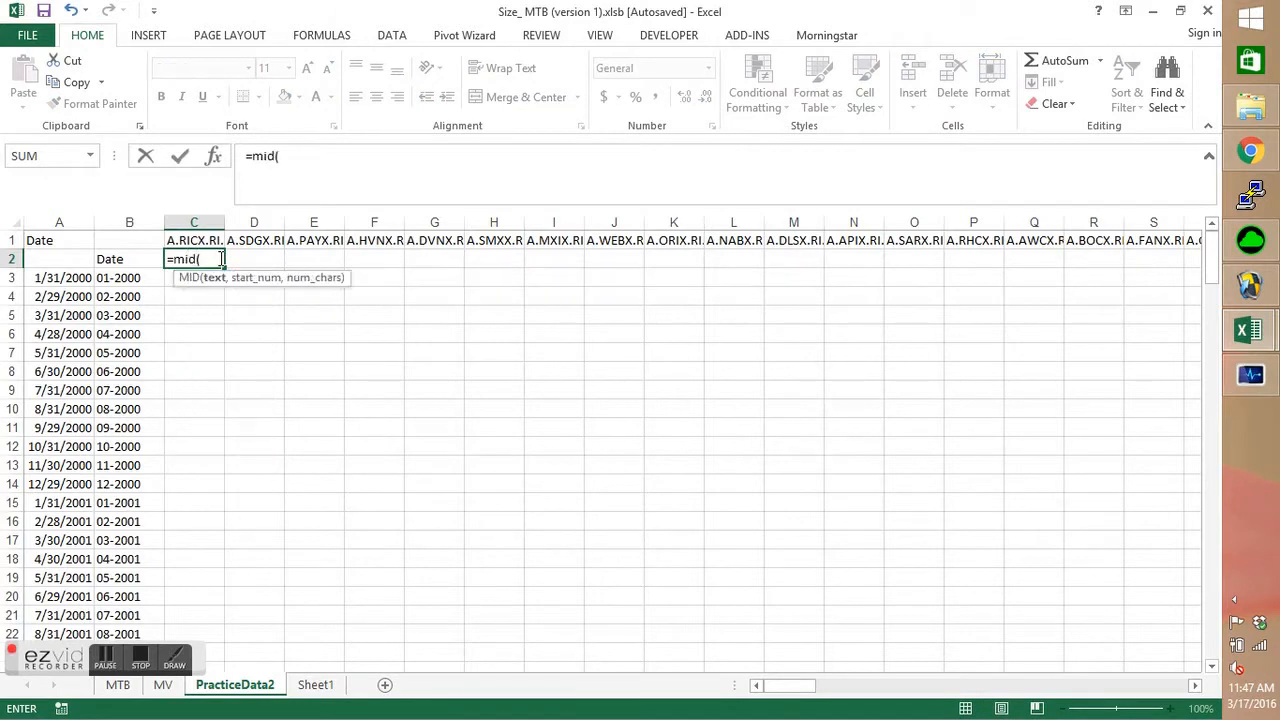
pyautogui.click(207, 240)
pyautogui.write(',')
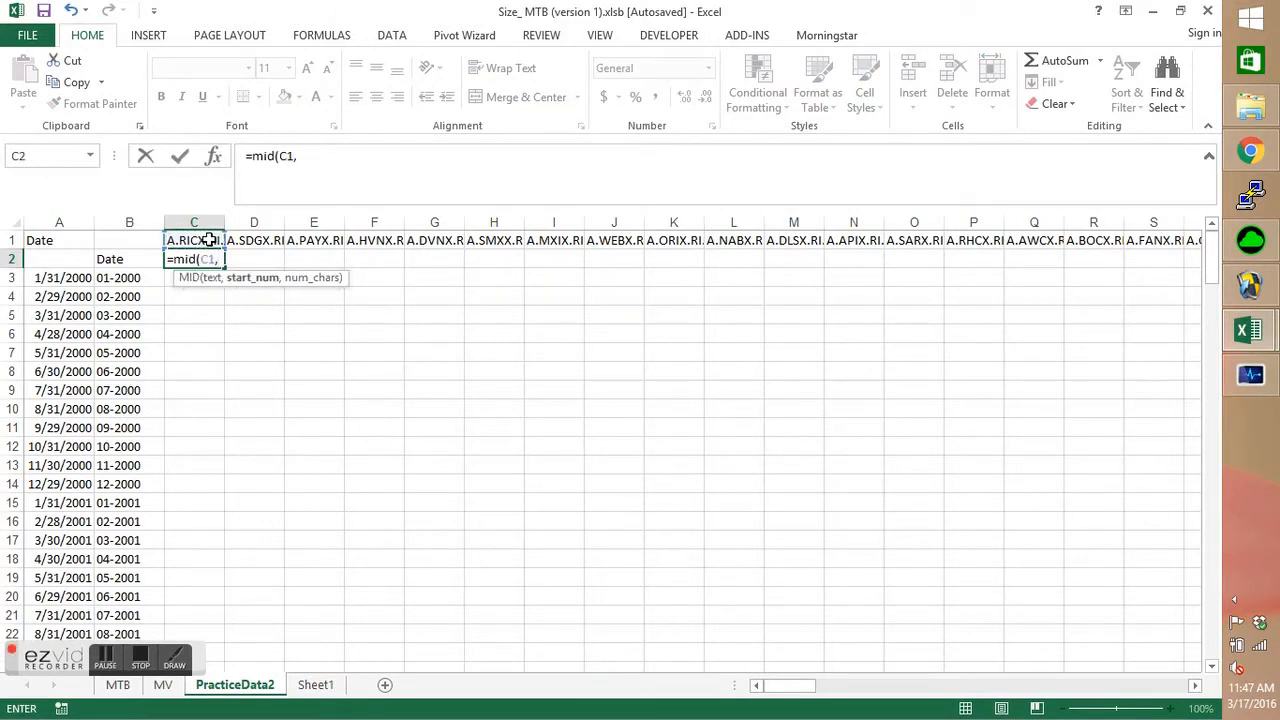
pyautogui.write('3,')
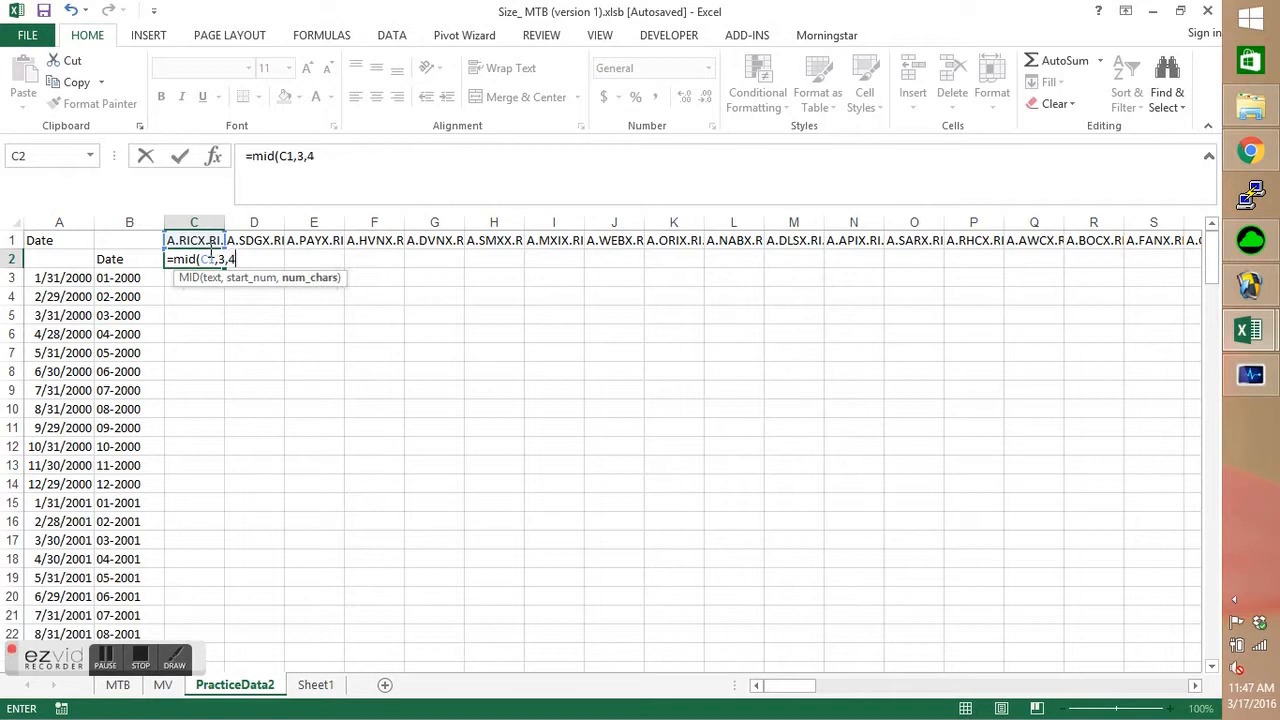
pyautogui.write('4)')
pyautogui.press('Return')
# Fill the MID formula from C2 across row 2 of PracticeData2 to column EV.
pyautogui.click(205, 260)
pyautogui.hotkey('ctrl', 'shift', 'Right')
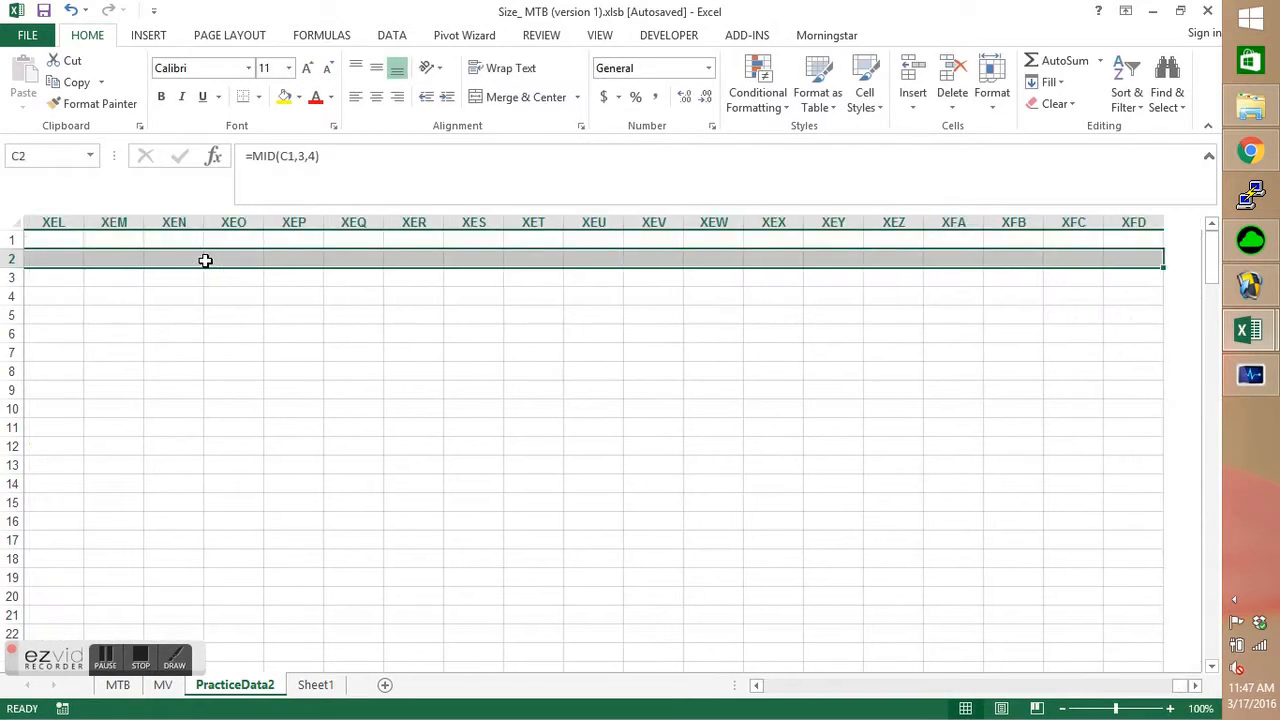
pyautogui.hotkey('ctrl', 'shift', 'Left')
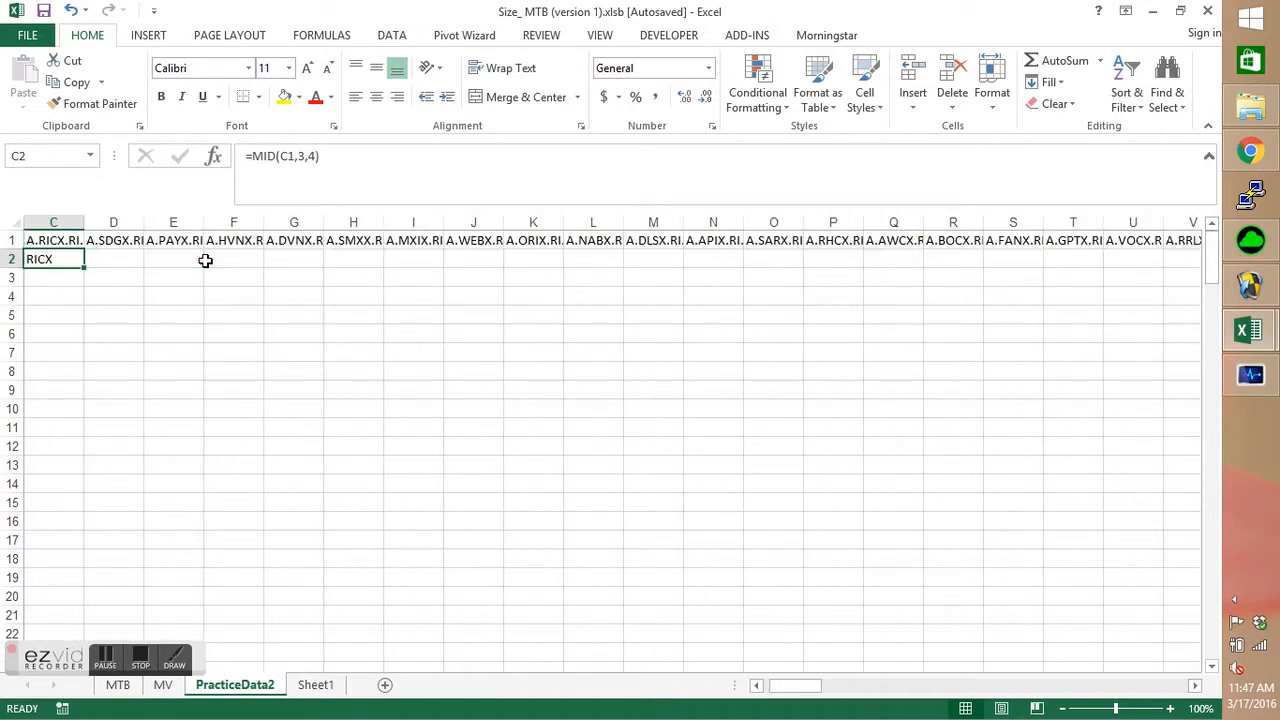
pyautogui.moveTo(81, 269); pyautogui.dragTo(1100, 286)
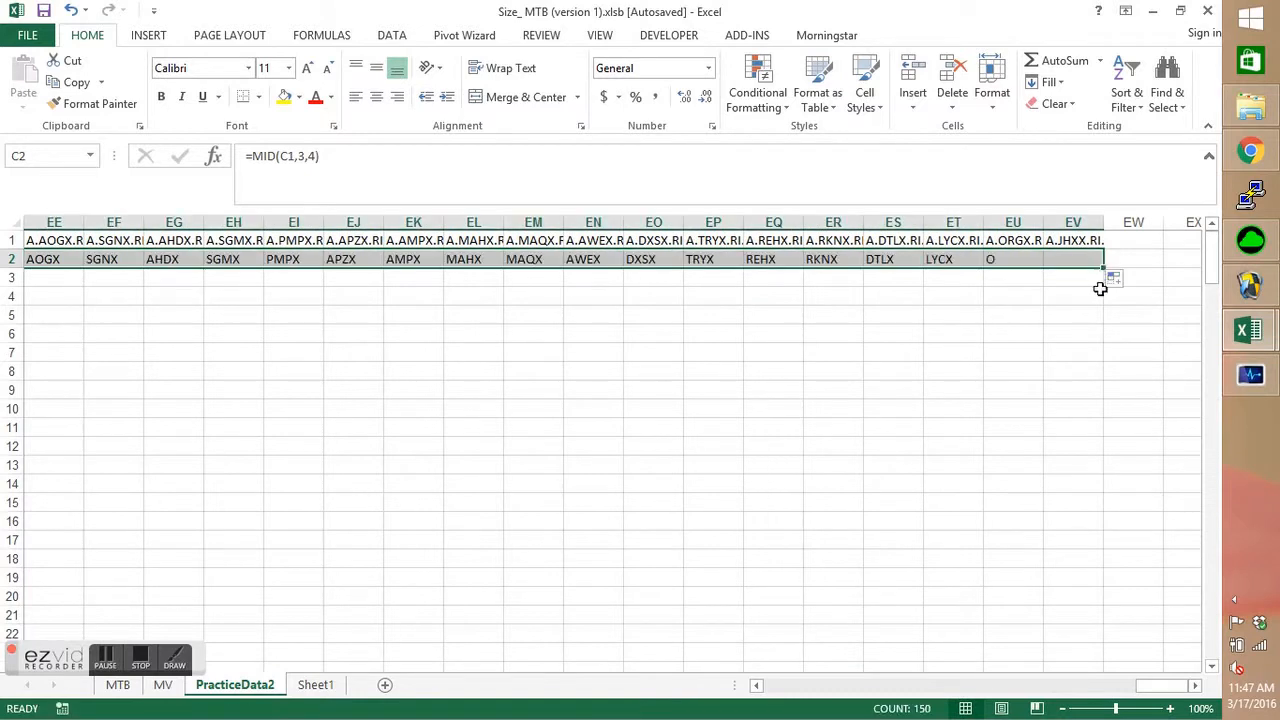
pyautogui.moveTo(1160, 688); pyautogui.dragTo(755, 690)
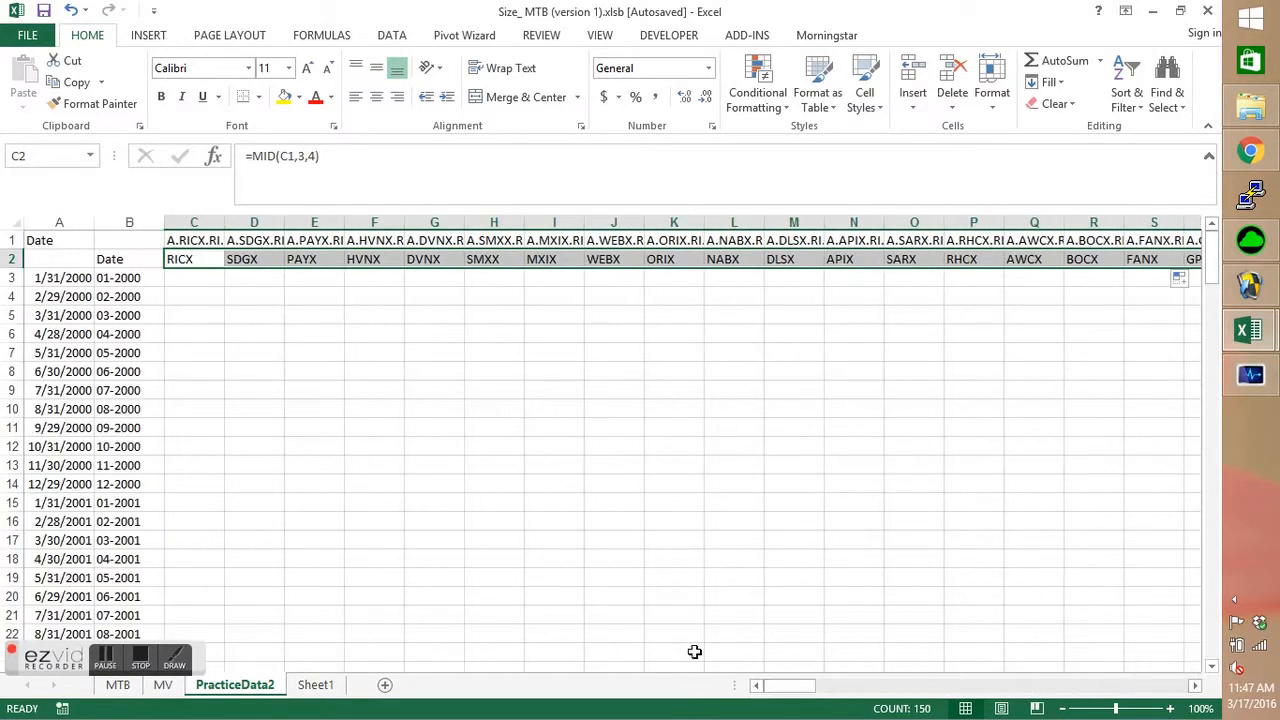
pyautogui.click(210, 278)
pyautogui.write('=')
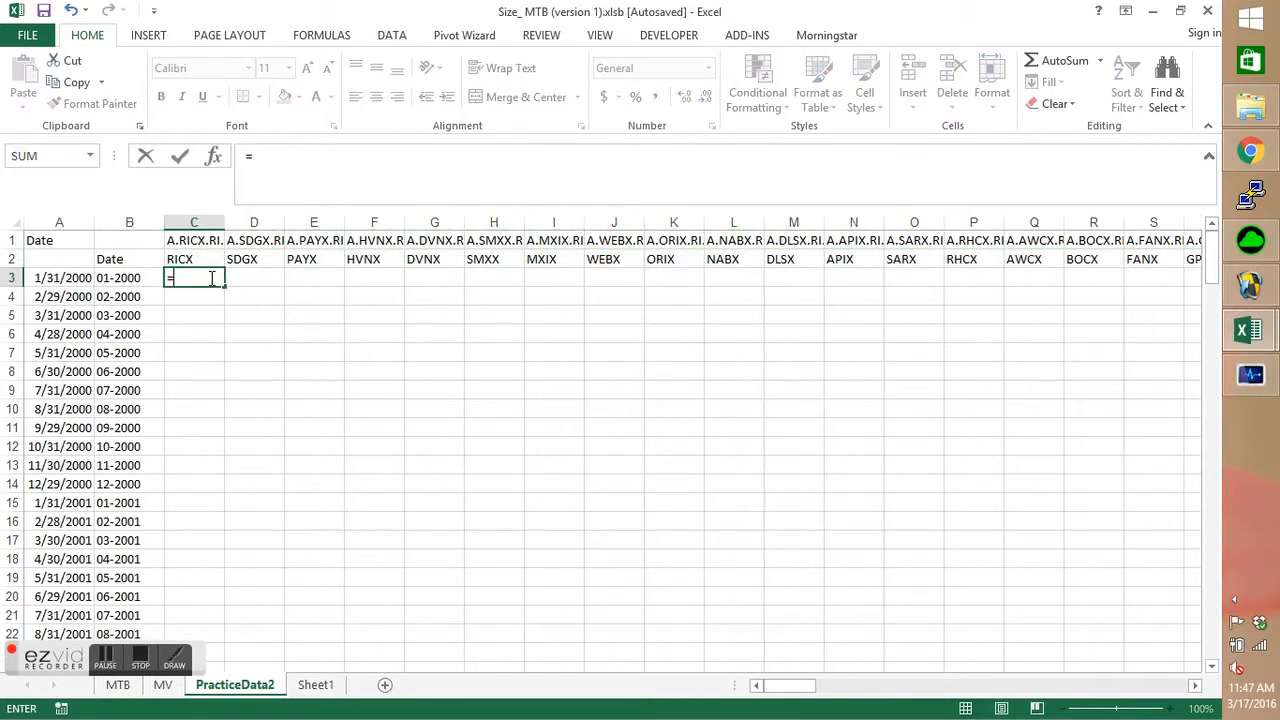
pyautogui.write('index(')
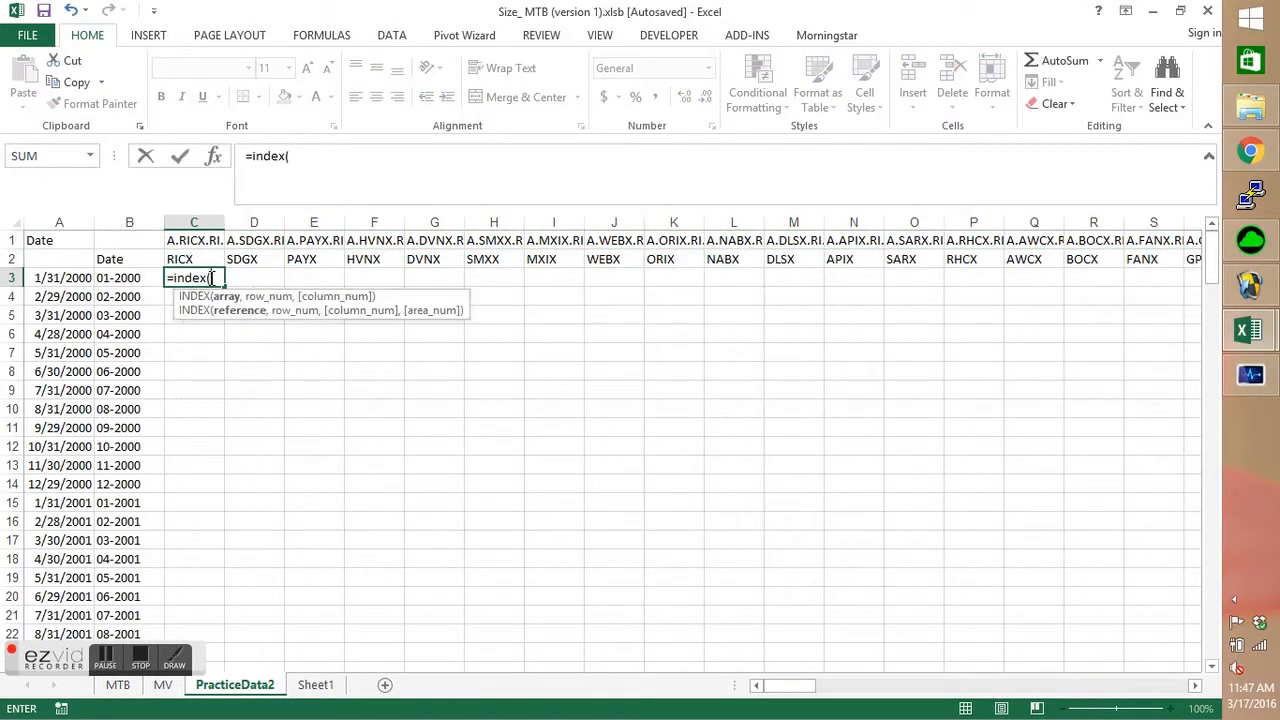
pyautogui.press('BackSpace')
pyautogui.press('BackSpace')
pyautogui.press('BackSpace')
pyautogui.press('BackSpace')
pyautogui.press('BackSpace')
pyautogui.press('BackSpace')
pyautogui.press('BackSpace')
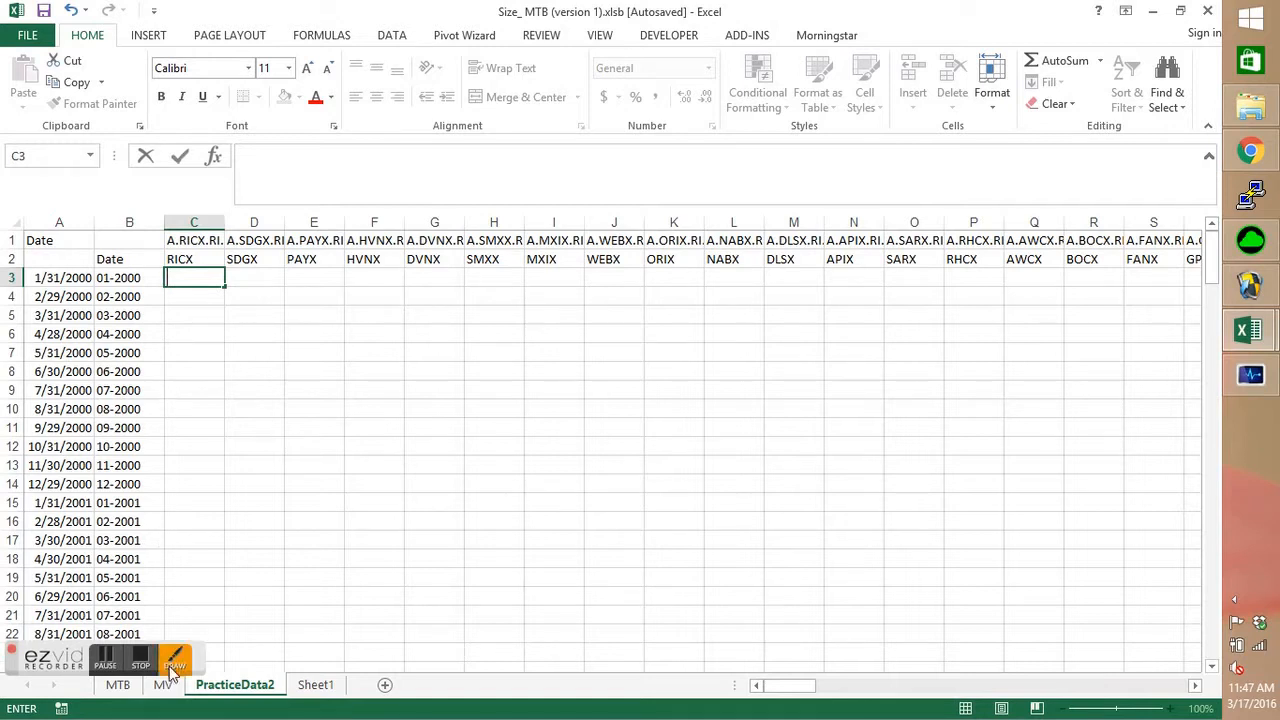
pyautogui.click(127, 281)
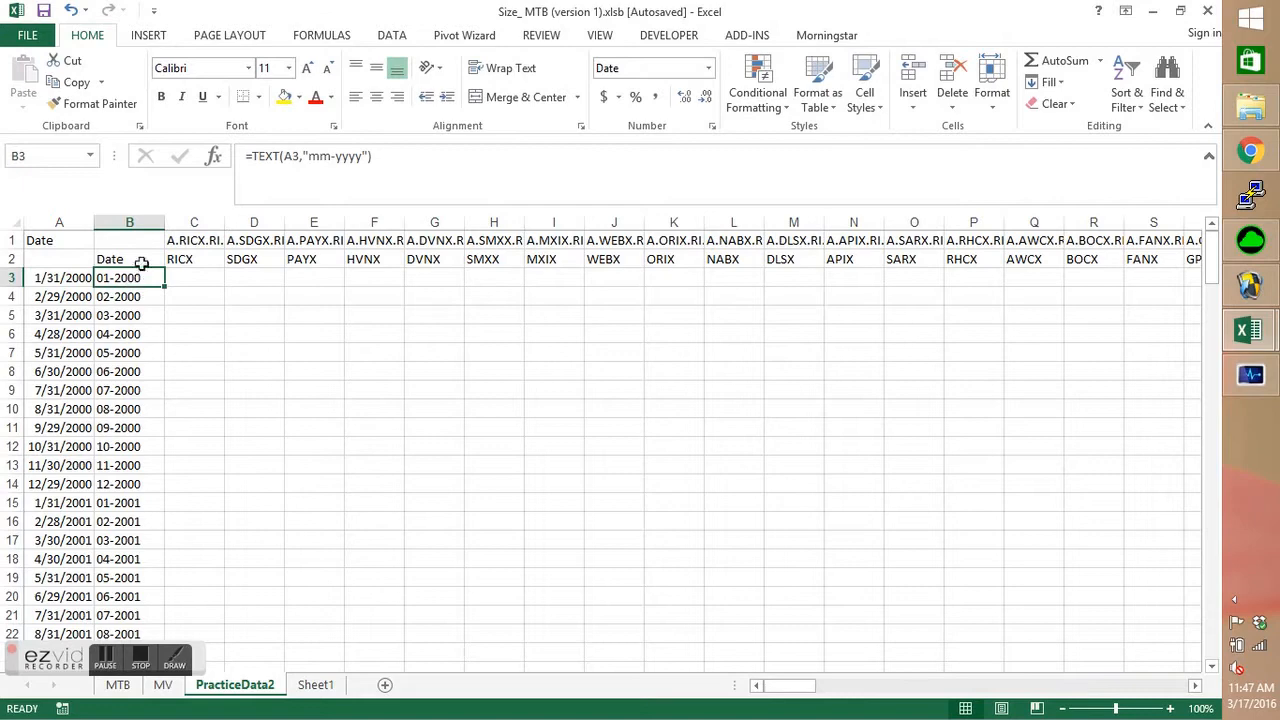
# Set the number format of column A on the MV sheet to Date.
pyautogui.click(163, 686)
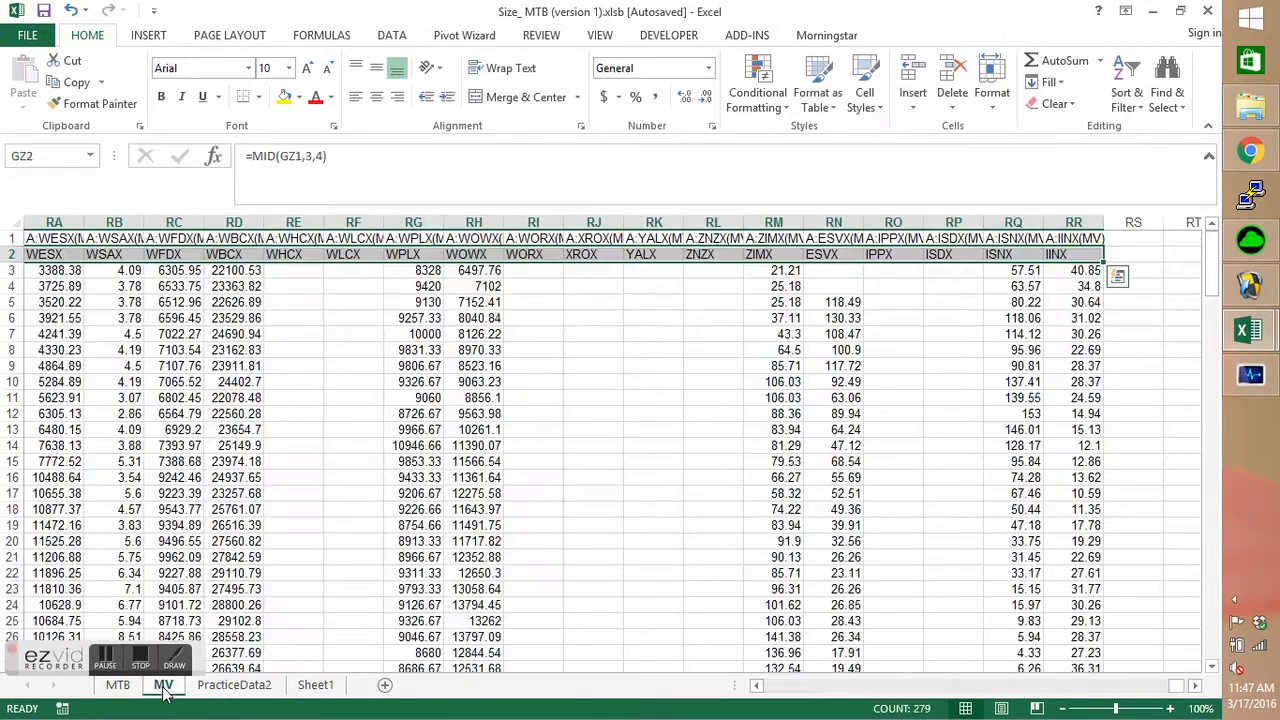
pyautogui.moveTo(1167, 690); pyautogui.dragTo(770, 688)
pyautogui.click(58, 268)
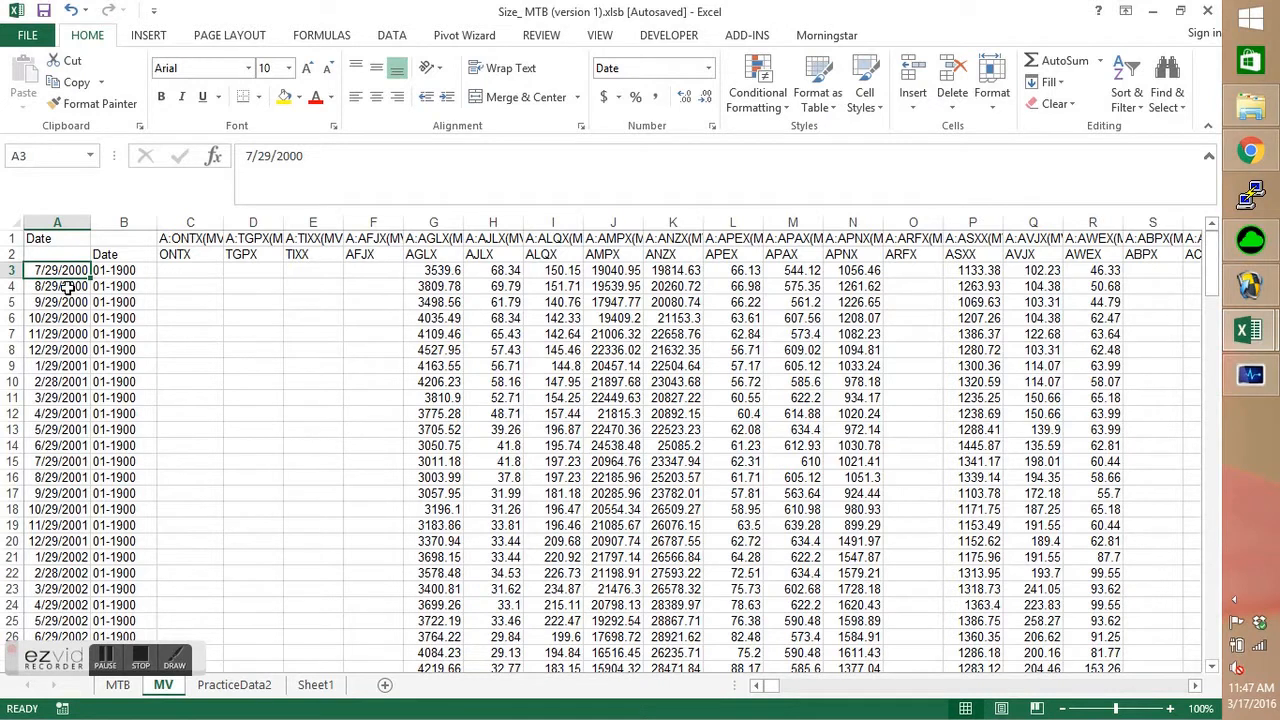
pyautogui.click(117, 271)
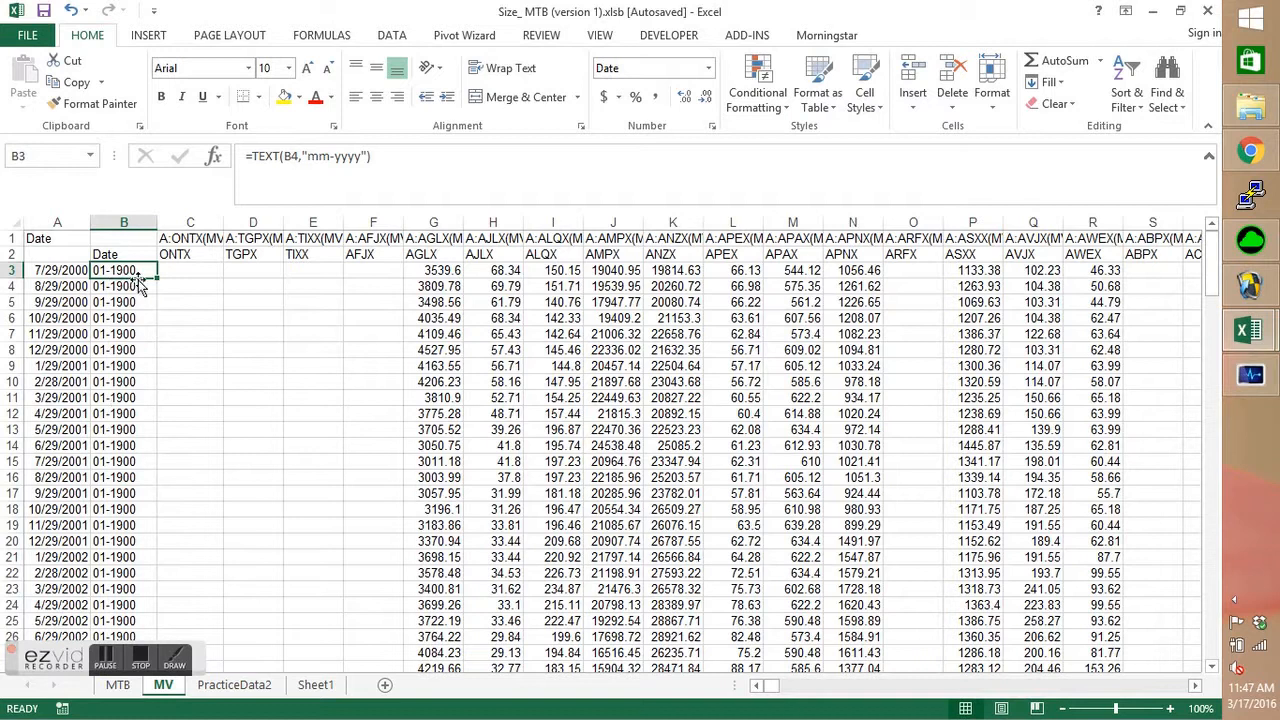
pyautogui.click(58, 270)
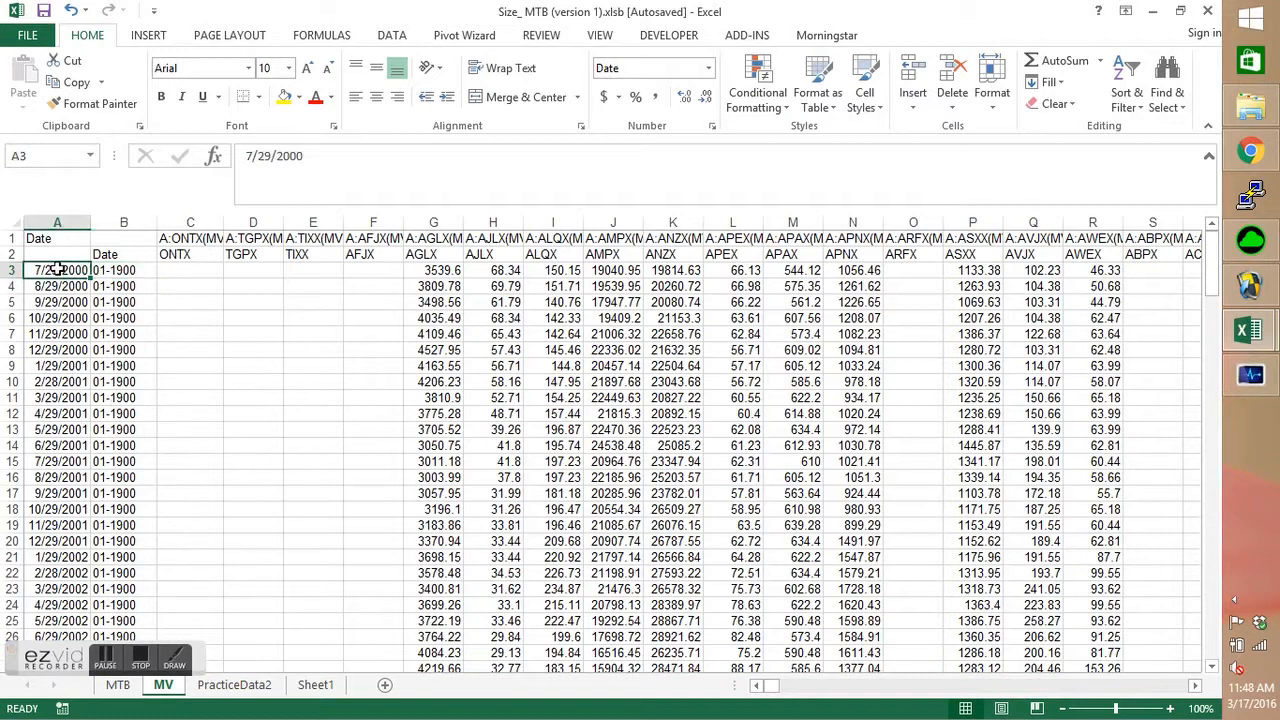
pyautogui.click(62, 222)
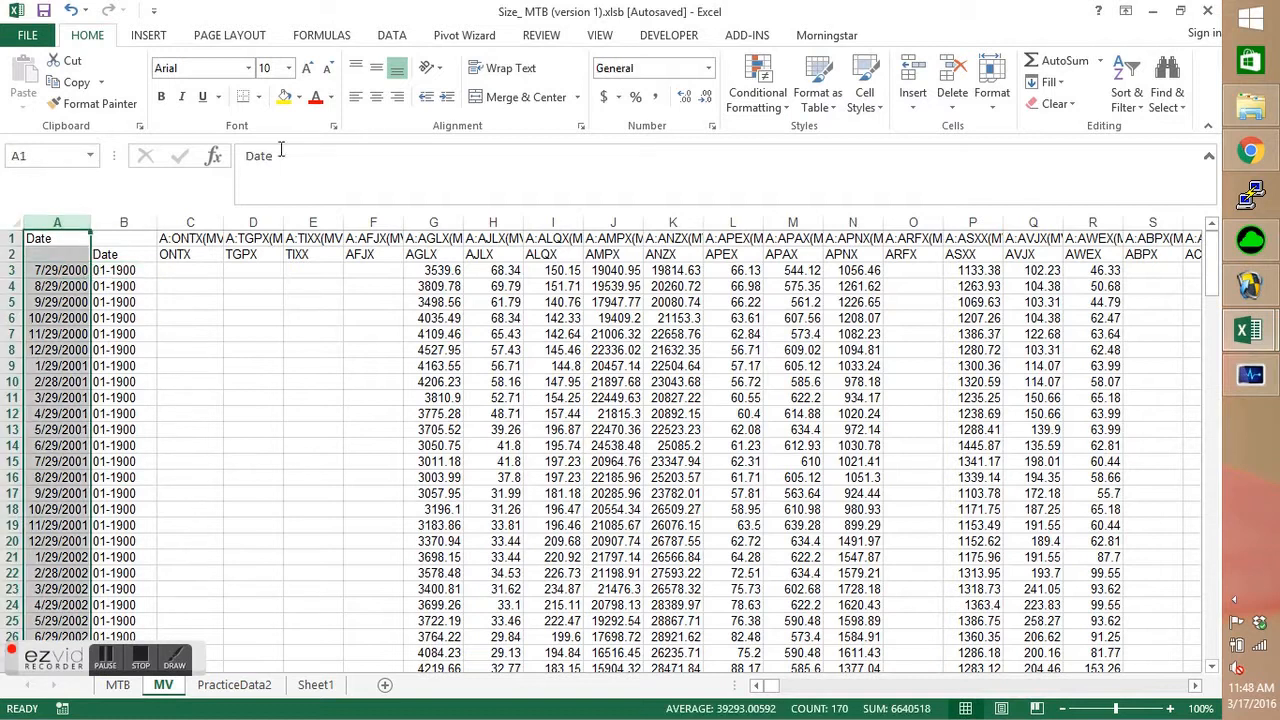
pyautogui.click(653, 72)
pyautogui.doubleClick(653, 72)
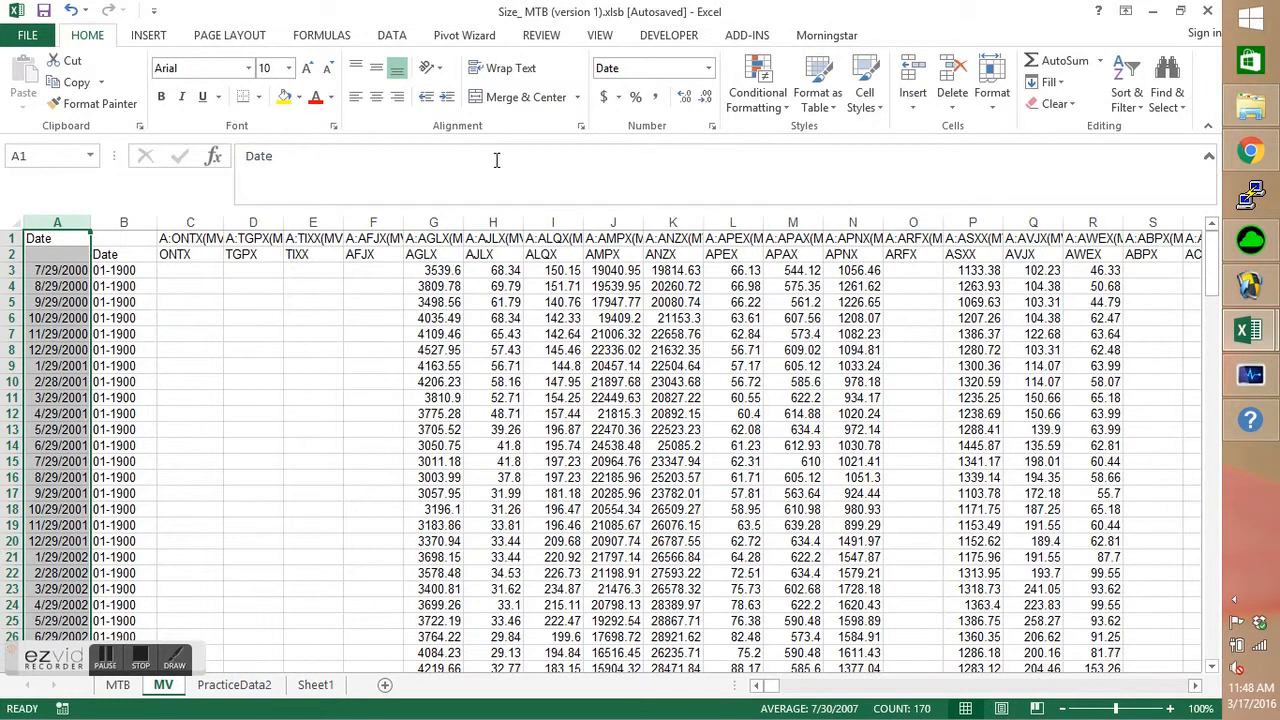
# Check which cells the date key formulas in B3 and B4 refer to, and examine column A's dates and number format.
pyautogui.click(145, 272)
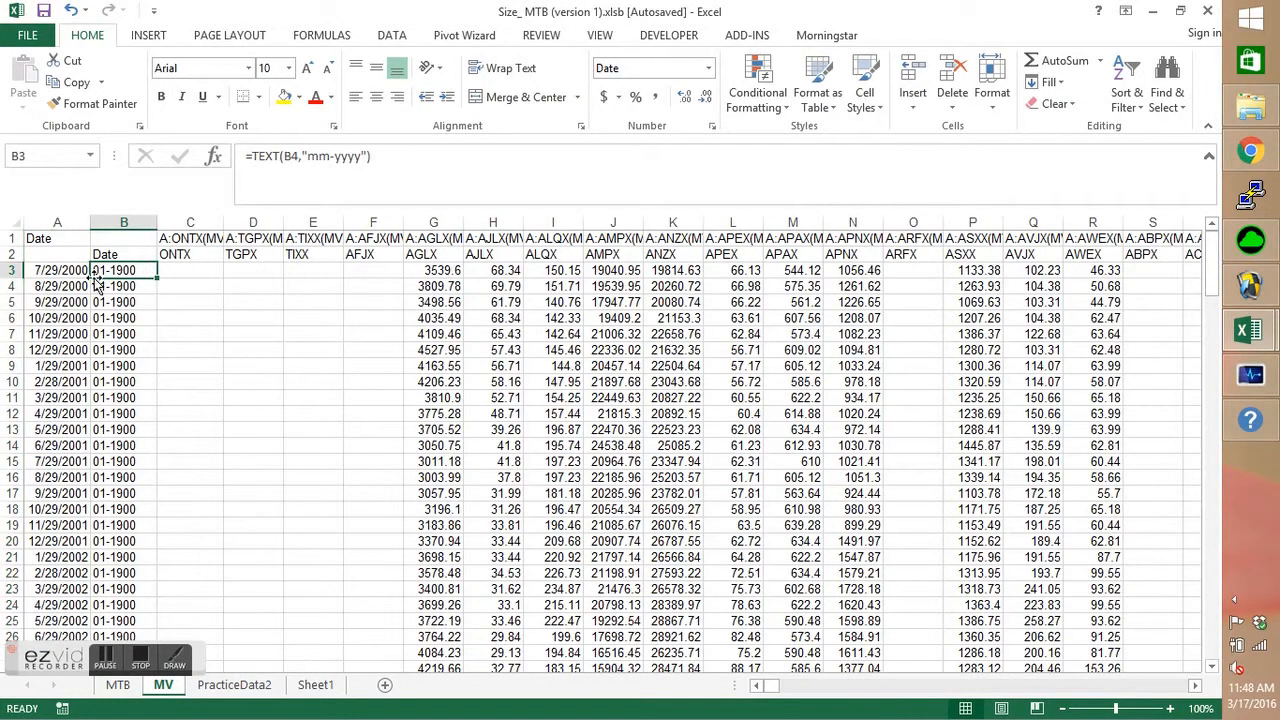
pyautogui.click(107, 286)
pyautogui.click(108, 271)
pyautogui.doubleClick(128, 270)
pyautogui.press('Return')
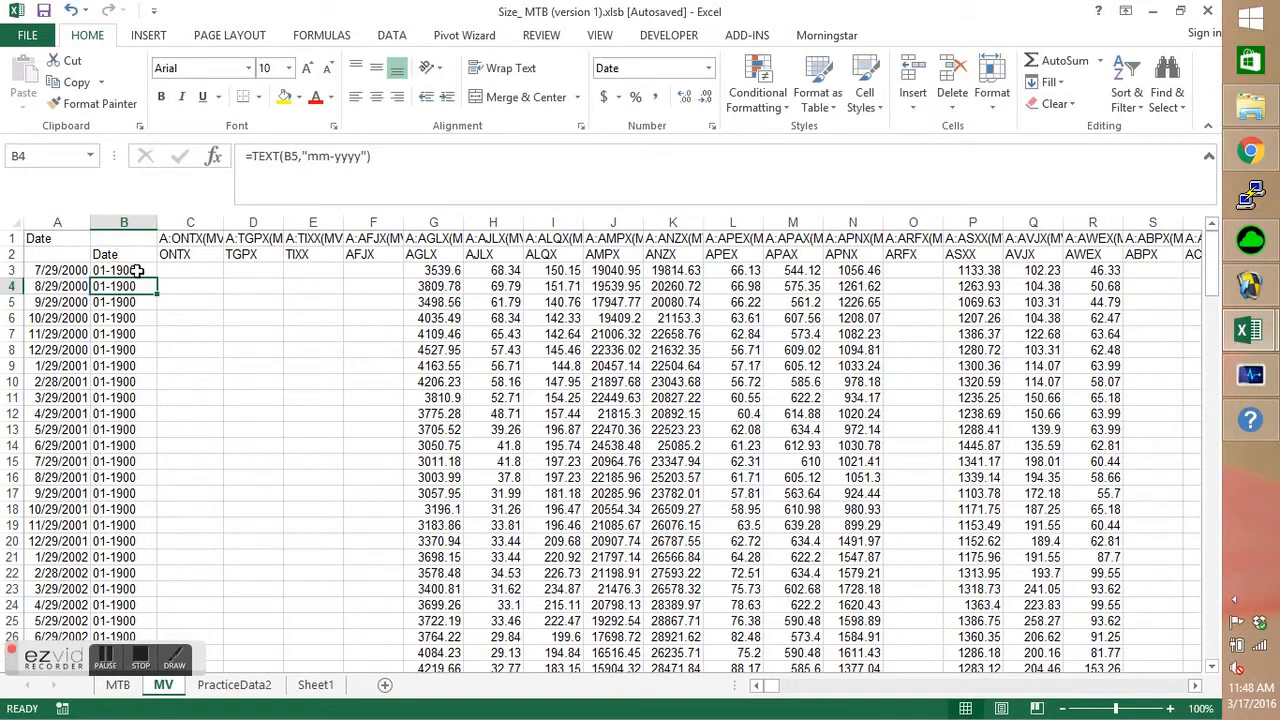
pyautogui.click(55, 270)
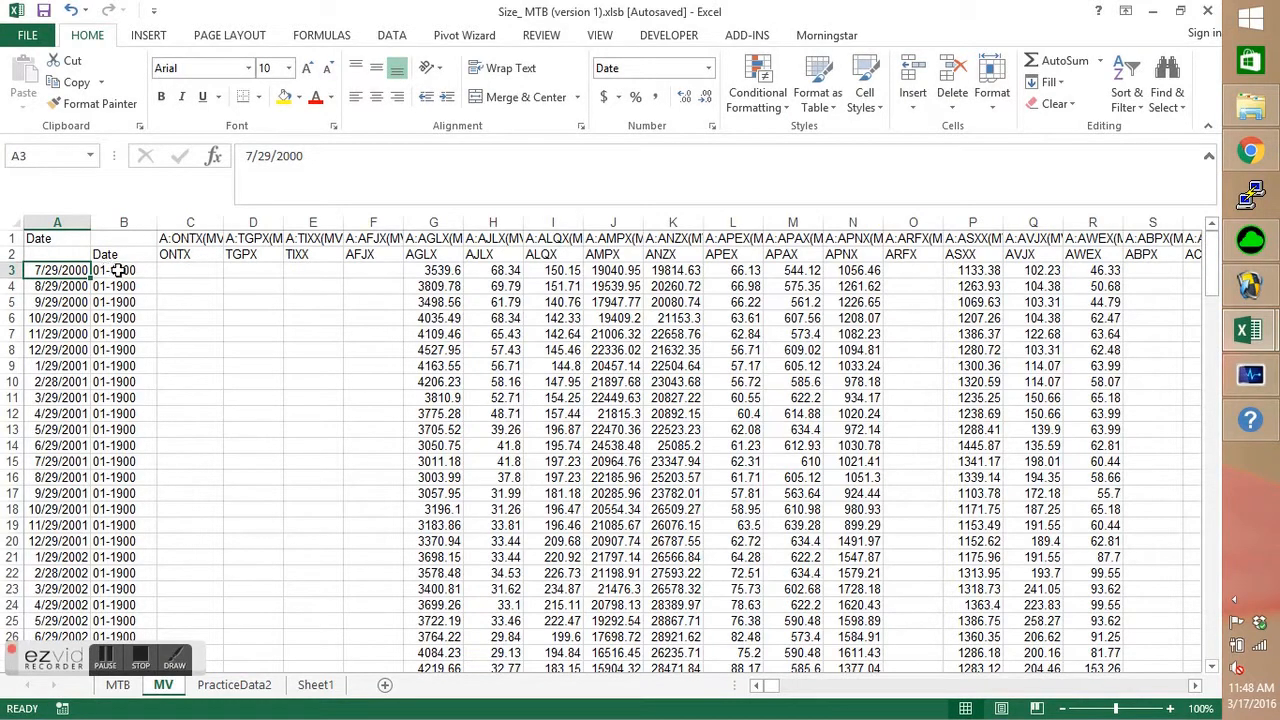
pyautogui.click(60, 224)
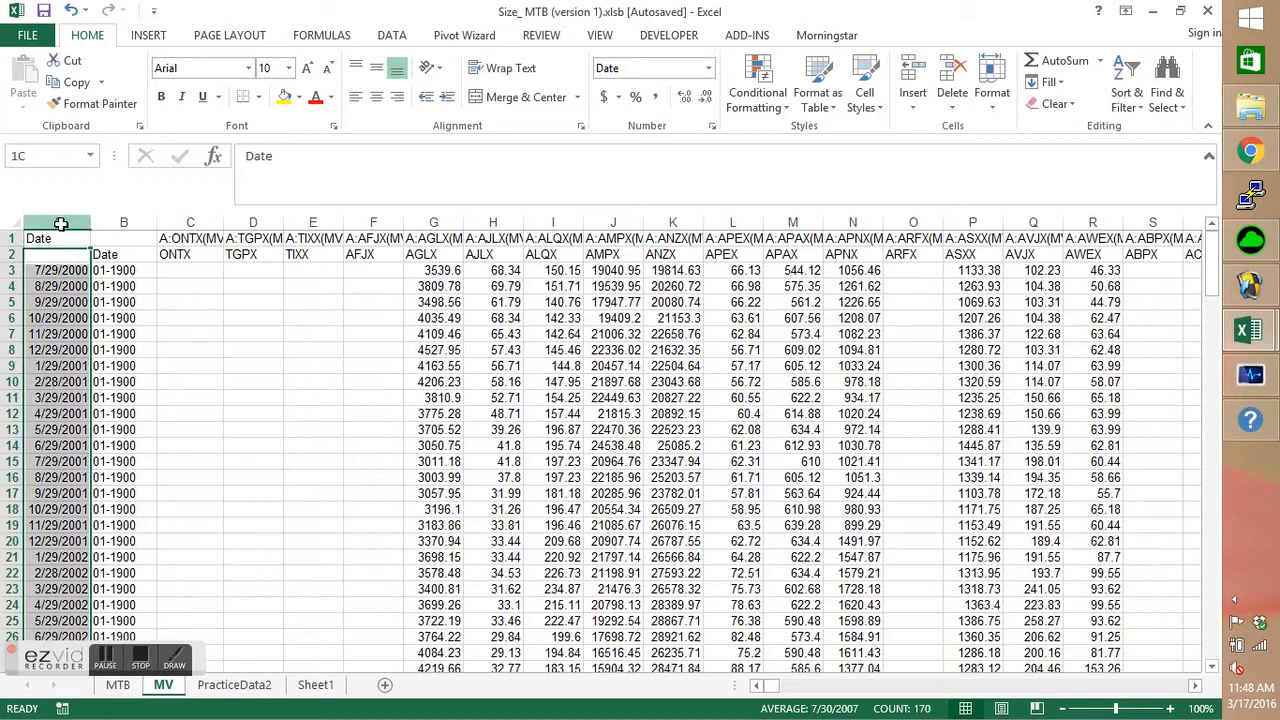
pyautogui.doubleClick(621, 68)
pyautogui.press('BackSpace')
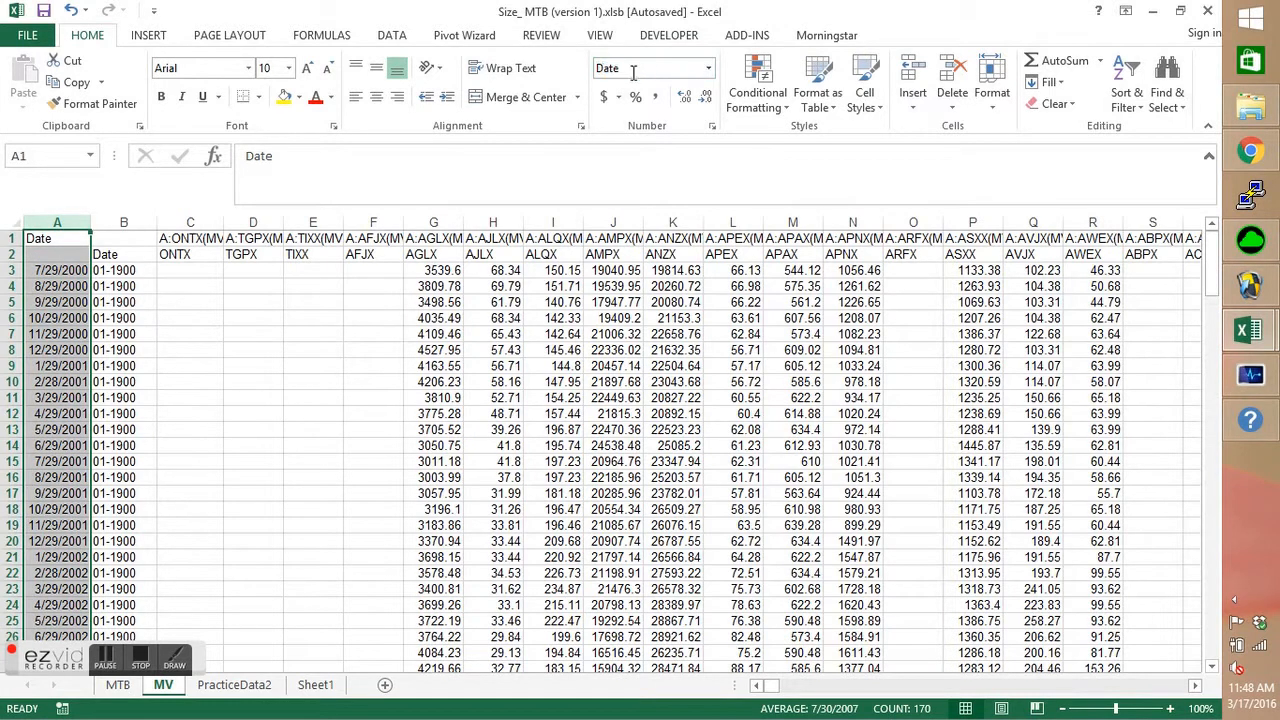
pyautogui.click(60, 271)
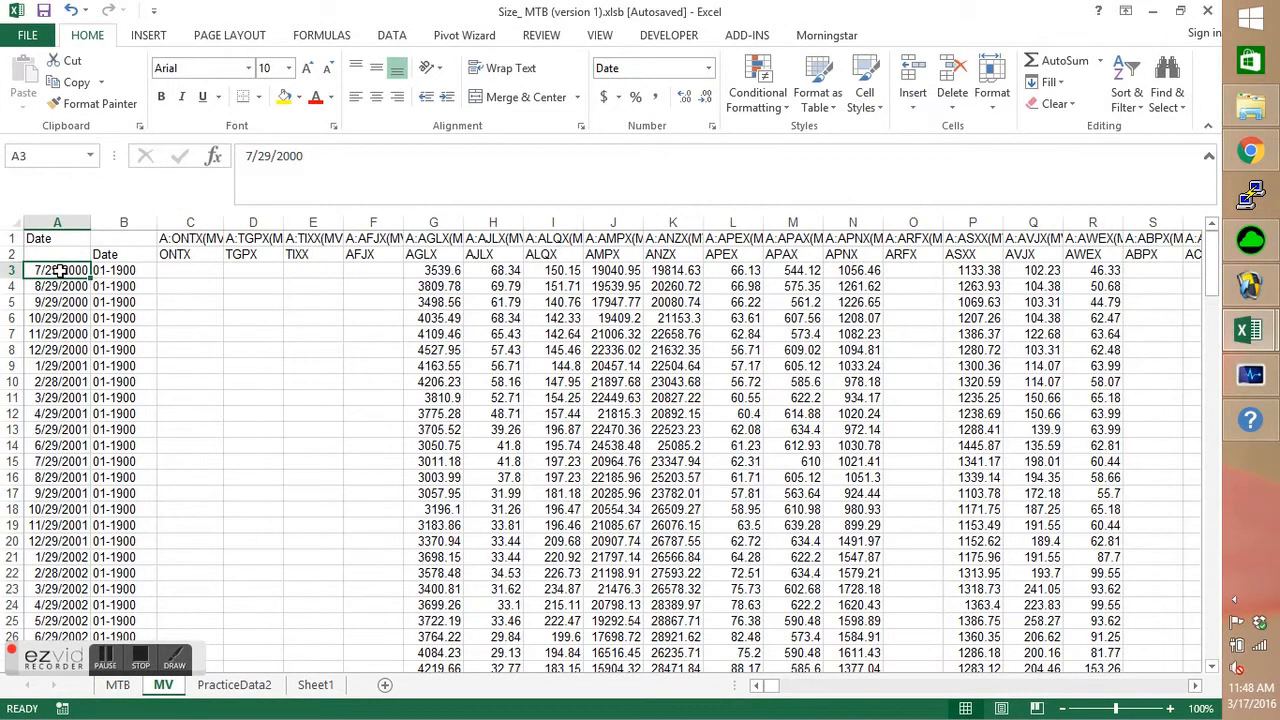
# Replace the date key formula in B3 of the MV sheet with =TEXT(A3,"mm-yyyy").
pyautogui.click(118, 270)
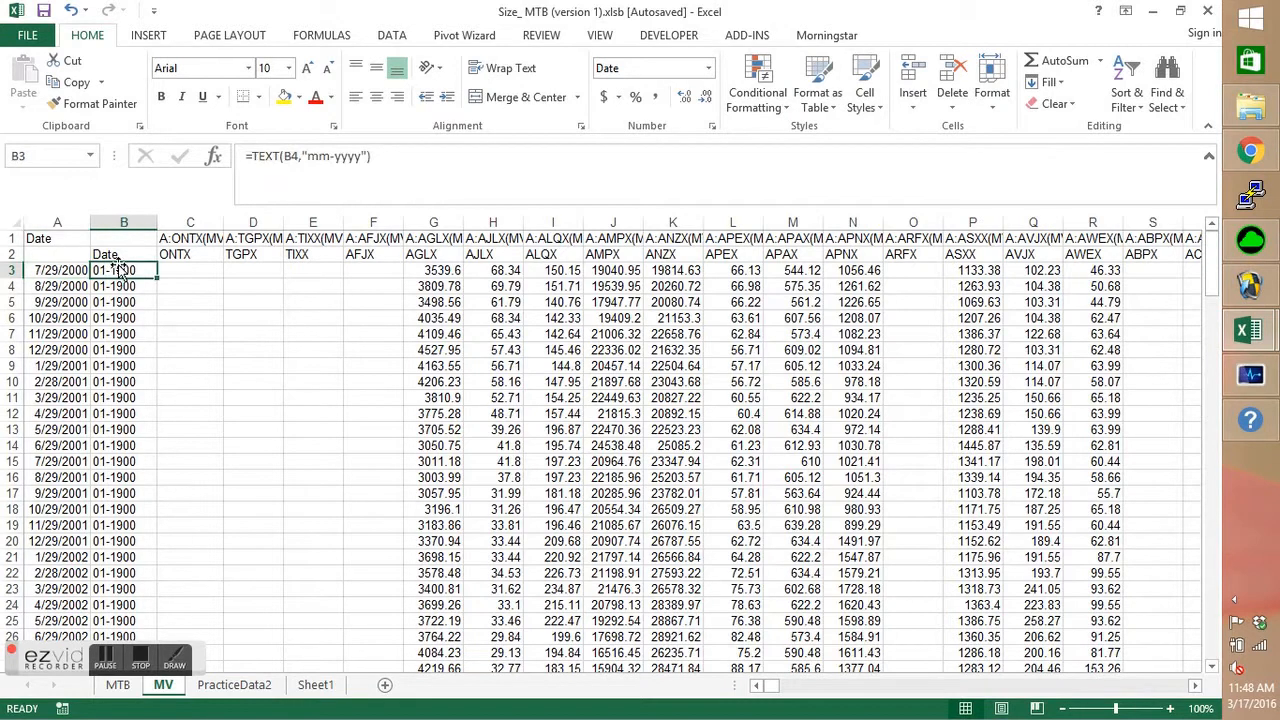
pyautogui.write('=text(A3,"mm')
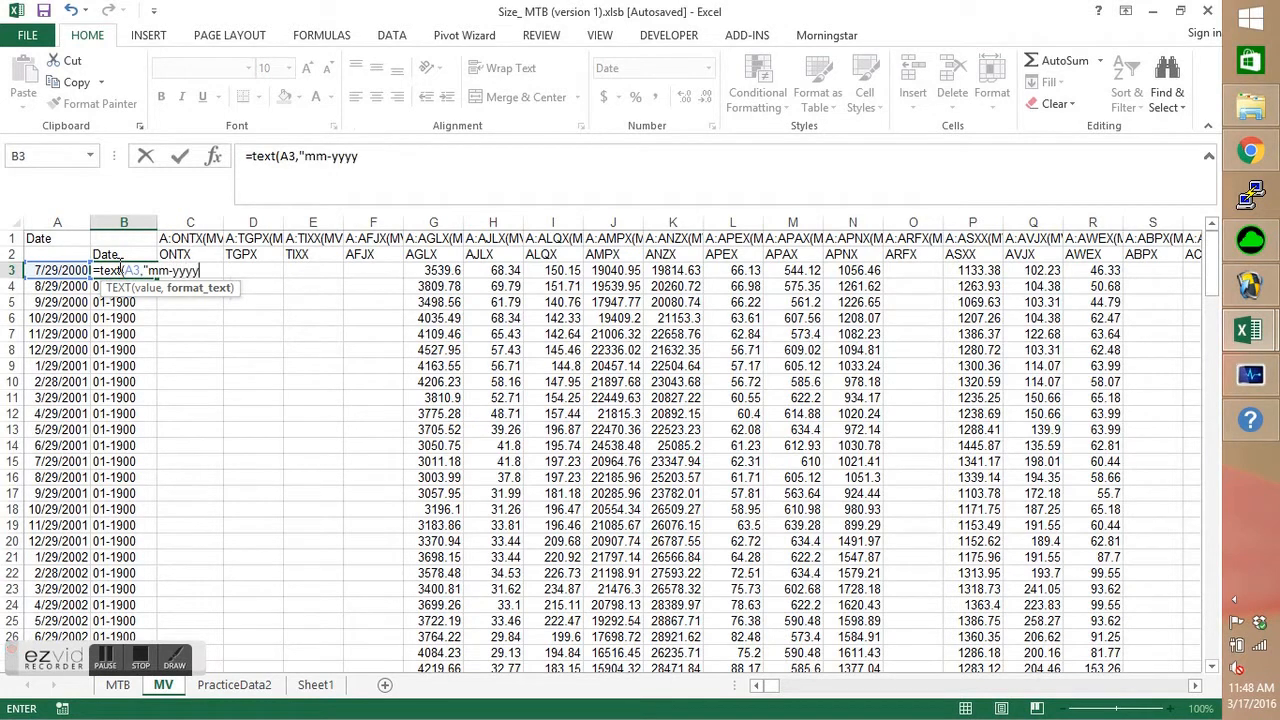
pyautogui.press('Return')
# Fill the corrected TEXT formula from B3 down column B alongside the dates, and return to the PracticeData2 sheet.
pyautogui.click(125, 270)
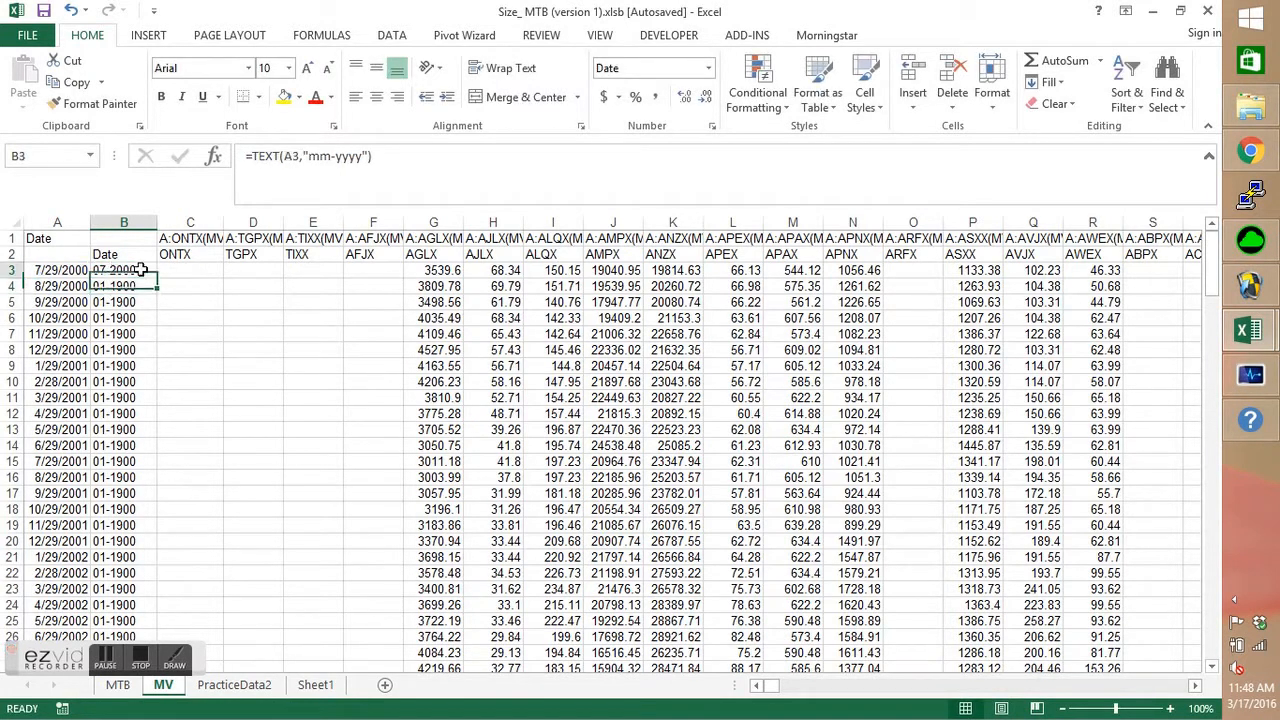
pyautogui.doubleClick(157, 278)
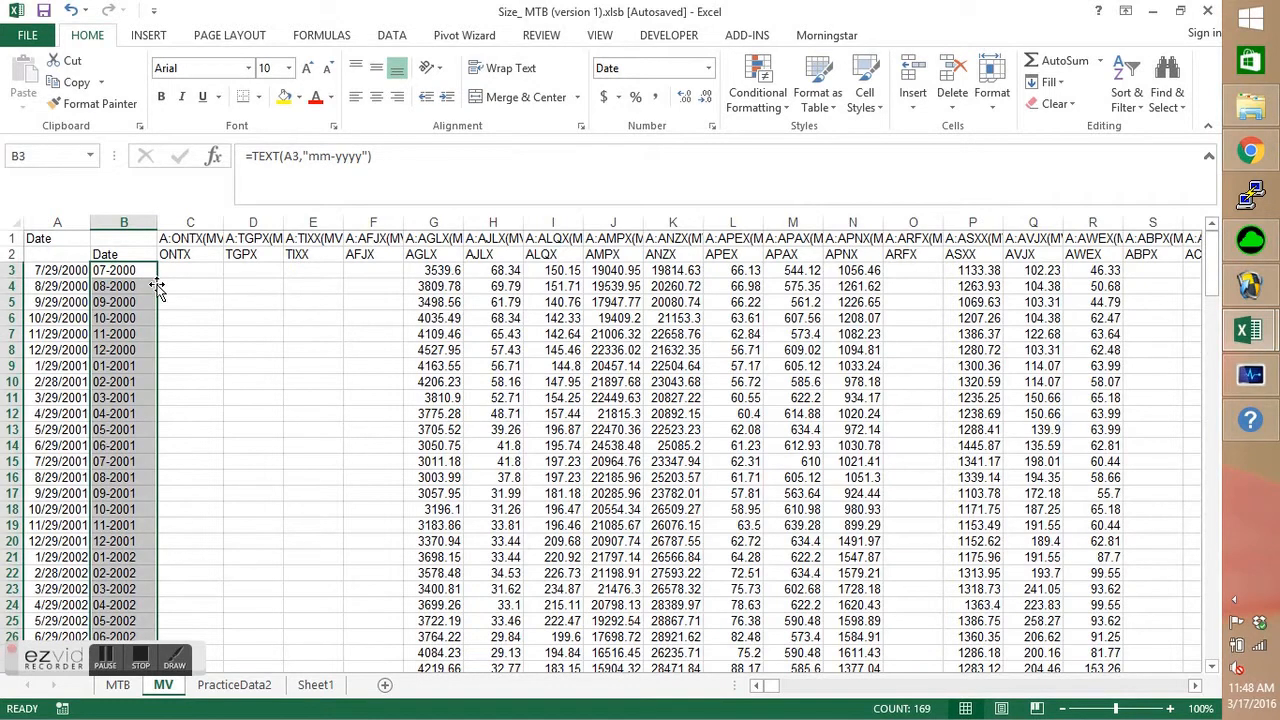
pyautogui.click(135, 272)
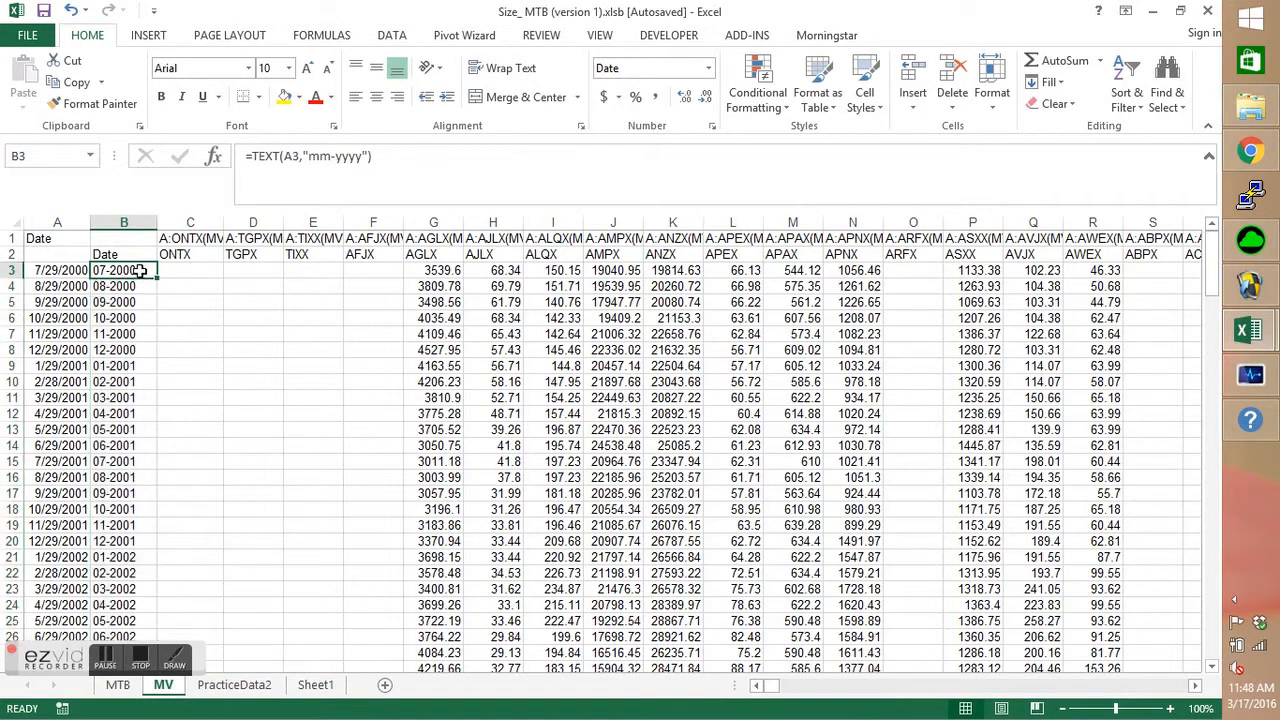
pyautogui.click(233, 685)
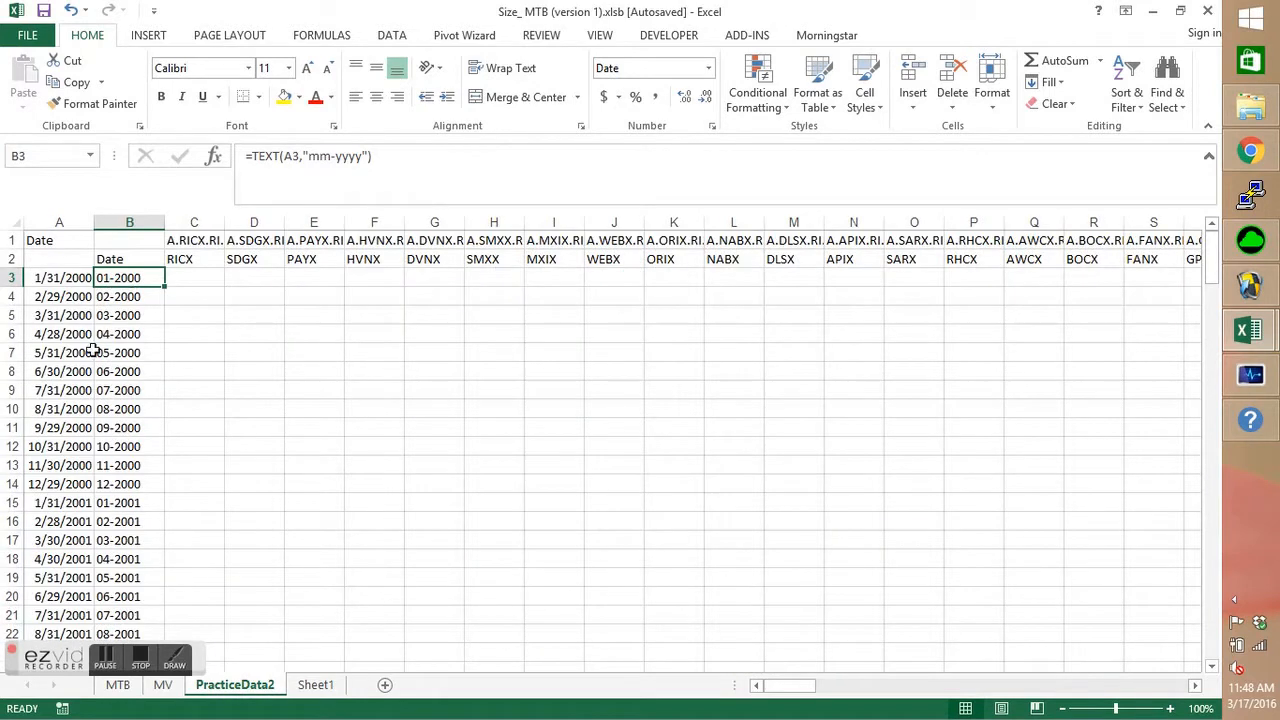
# Delete rows 3 to 8, holding the January to June 2000 dates, from the PracticeData2 sheet.
pyautogui.moveTo(12, 371); pyautogui.dragTo(9, 280)
pyautogui.rightClick(118, 325)
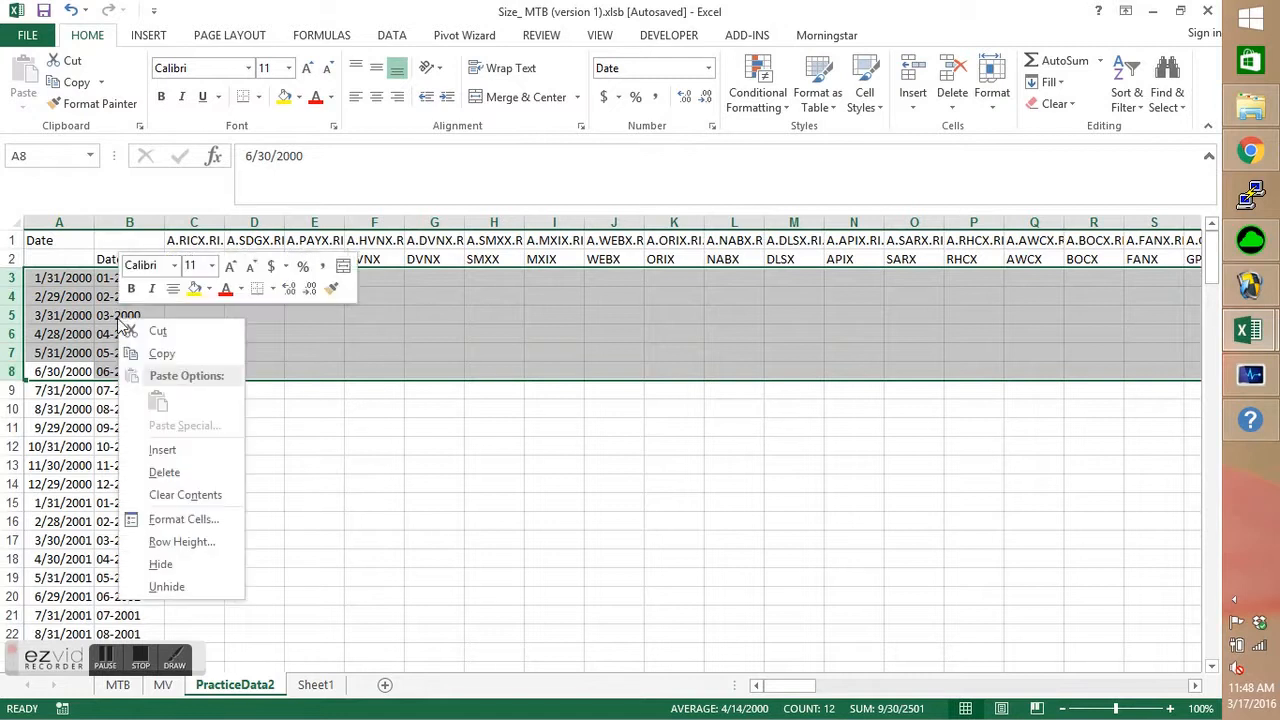
pyautogui.click(160, 469)
pyautogui.click(144, 277)
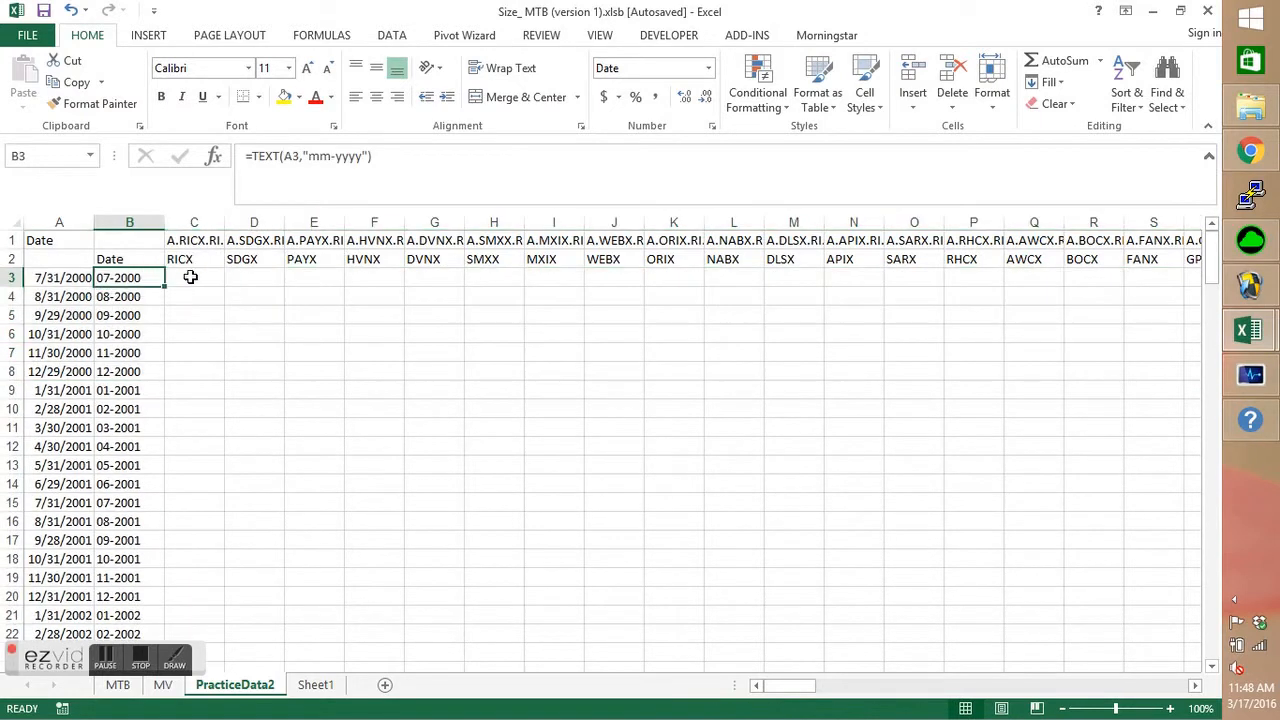
# Start an INDEX formula in C3 of PracticeData2 with the absolute range MV!$B$2:$RT$171 as its array.
pyautogui.click(188, 278)
pyautogui.write('=')
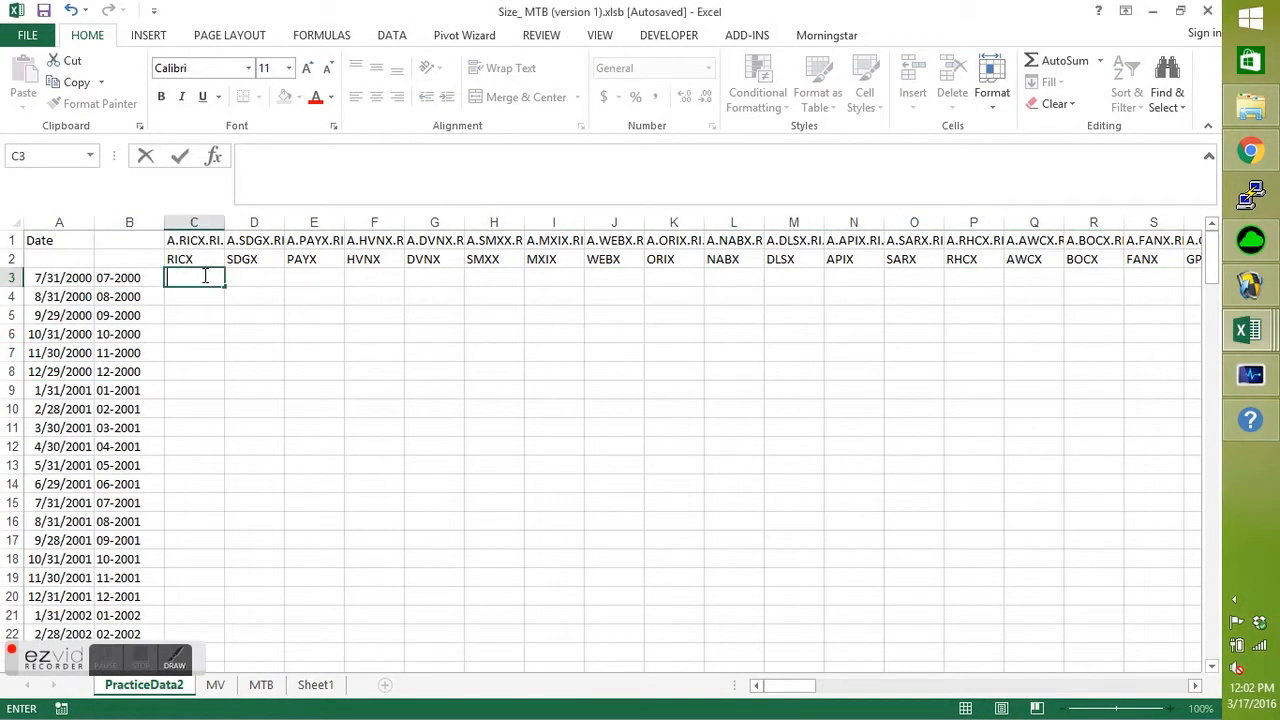
pyautogui.write('=')
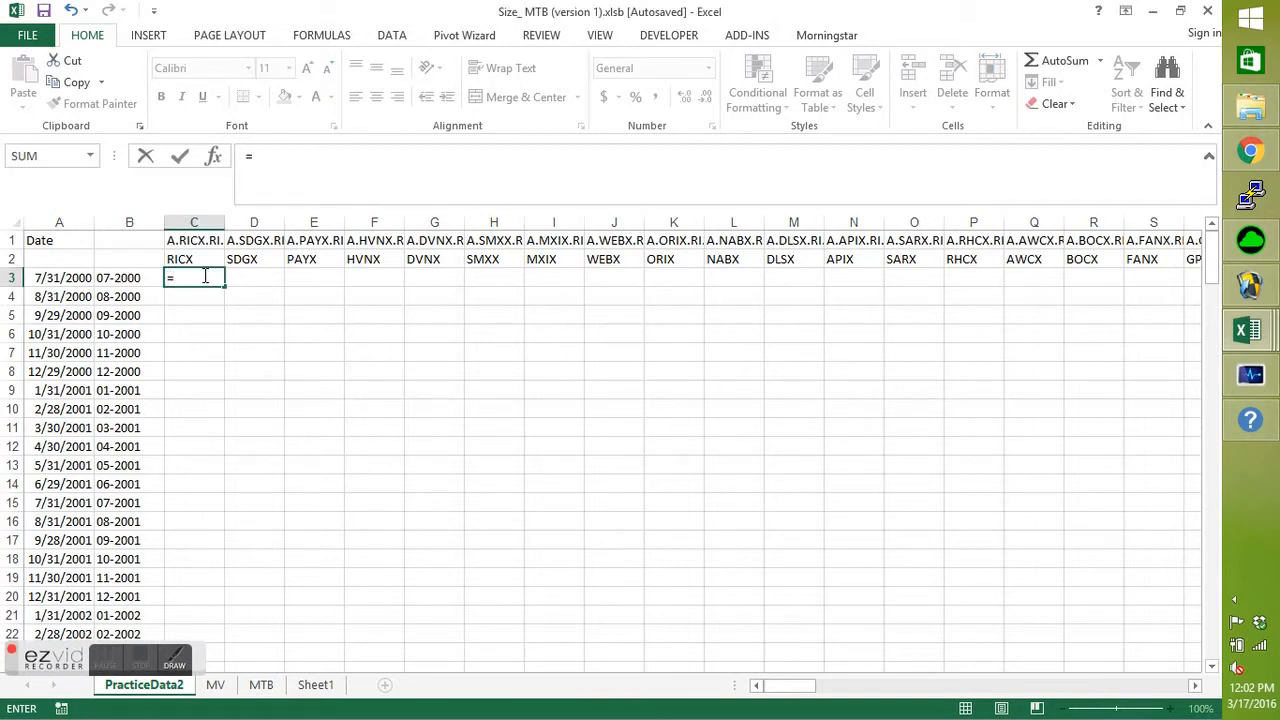
pyautogui.write('index(')
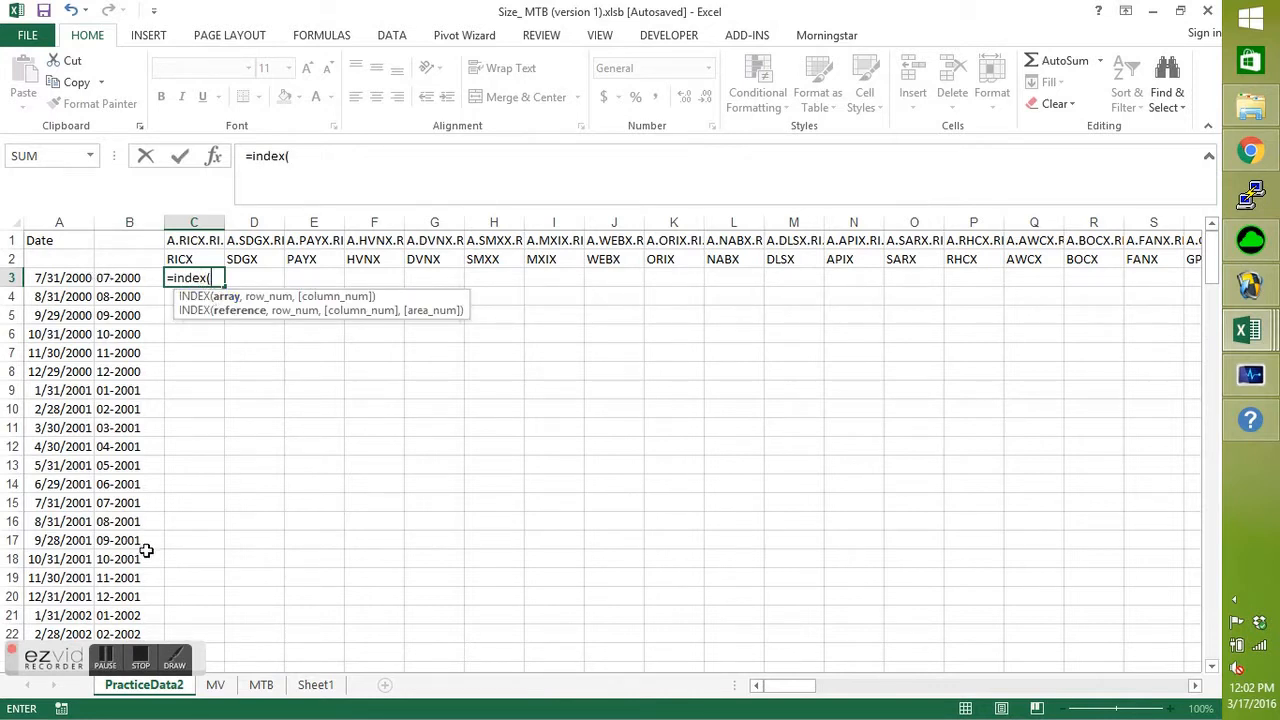
pyautogui.click(214, 685)
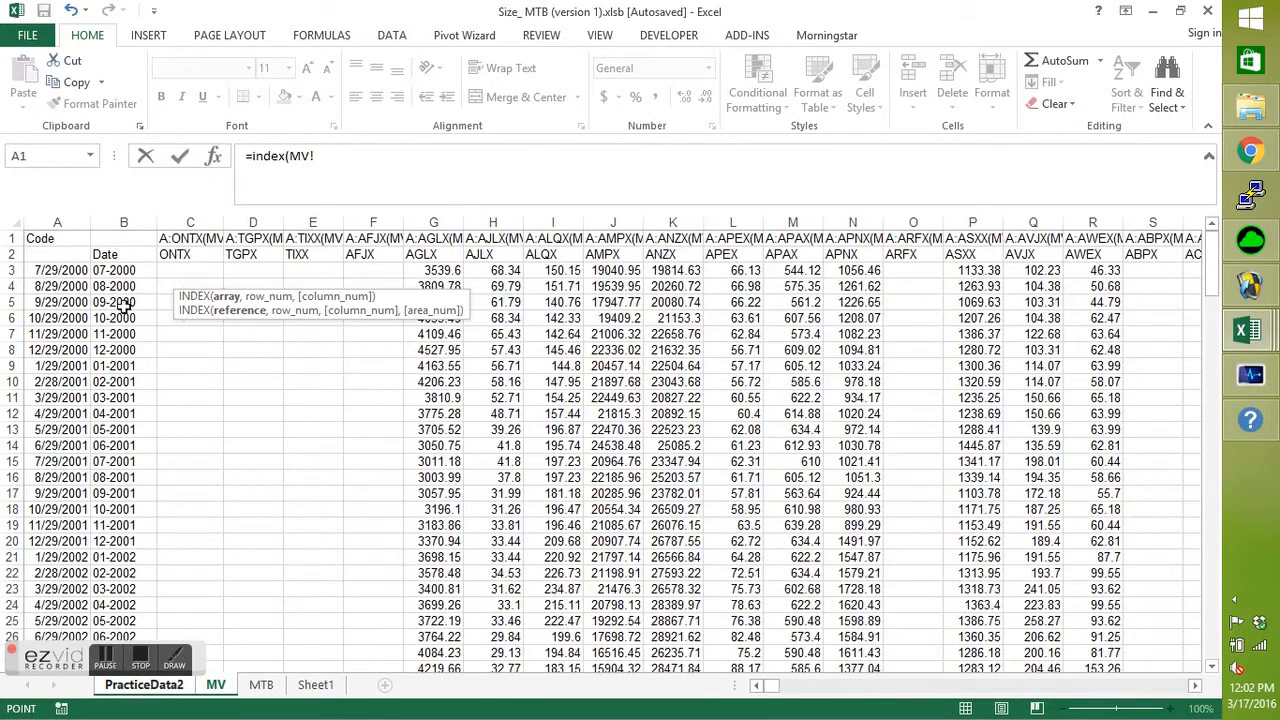
pyautogui.moveTo(112, 254); pyautogui.dragTo(198, 261)
pyautogui.hotkey('ctrl', 'shift', 'Right')
pyautogui.hotkey('ctrl', 'shift', 'Down')
pyautogui.press('F4')
pyautogui.write(',')
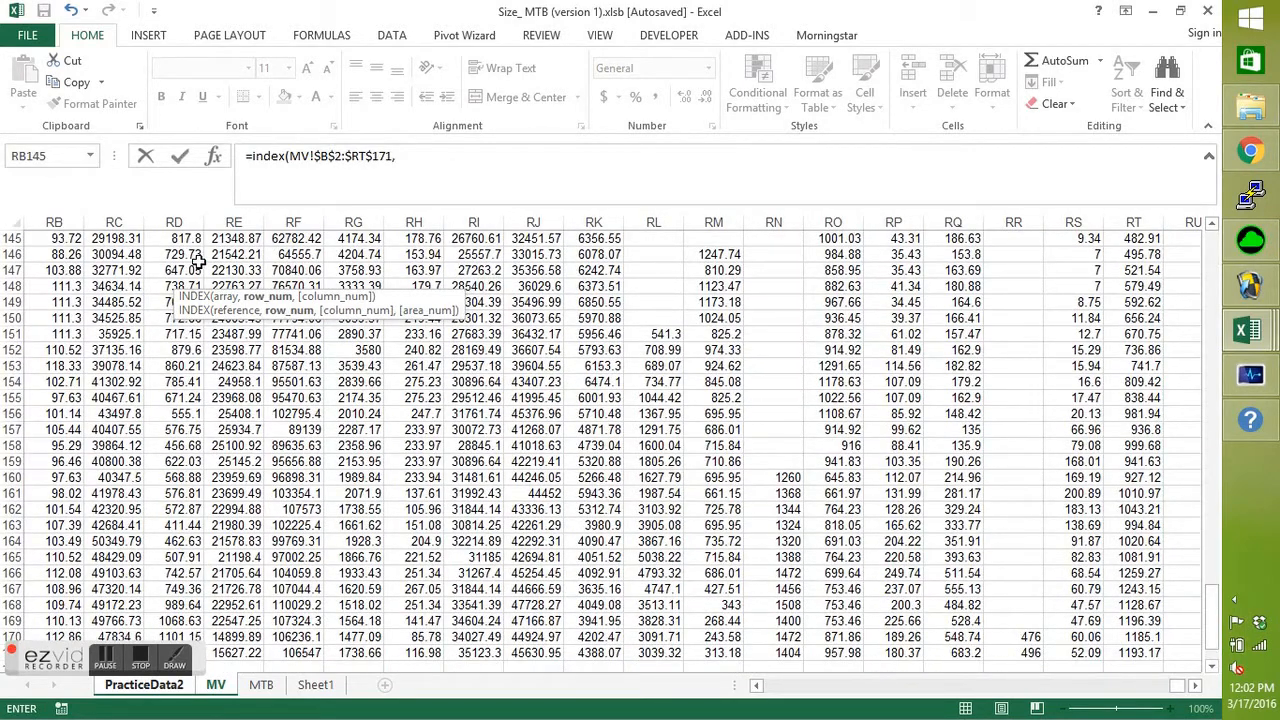
pyautogui.write('match(')
# Add a MATCH function as the INDEX row number, with the date key PracticeData2!B3 as its lookup value.
pyautogui.click(218, 686)
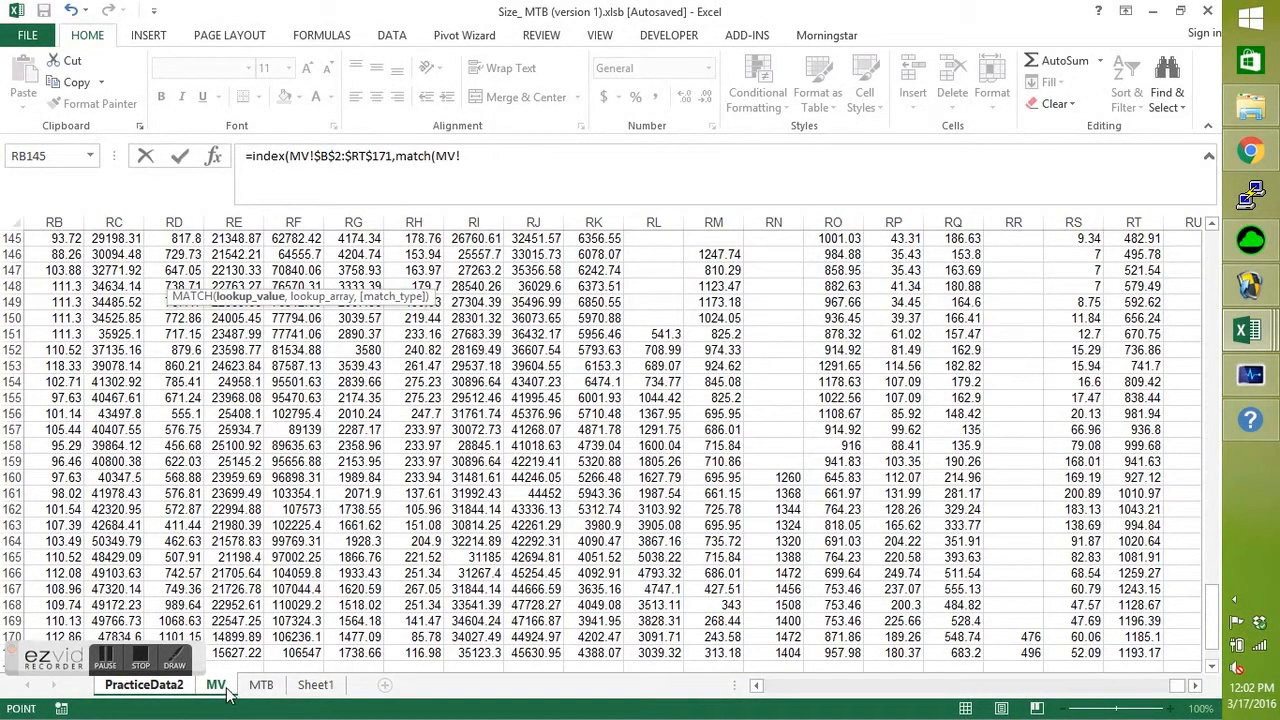
pyautogui.click(167, 690)
pyautogui.click(125, 279)
pyautogui.write(',')
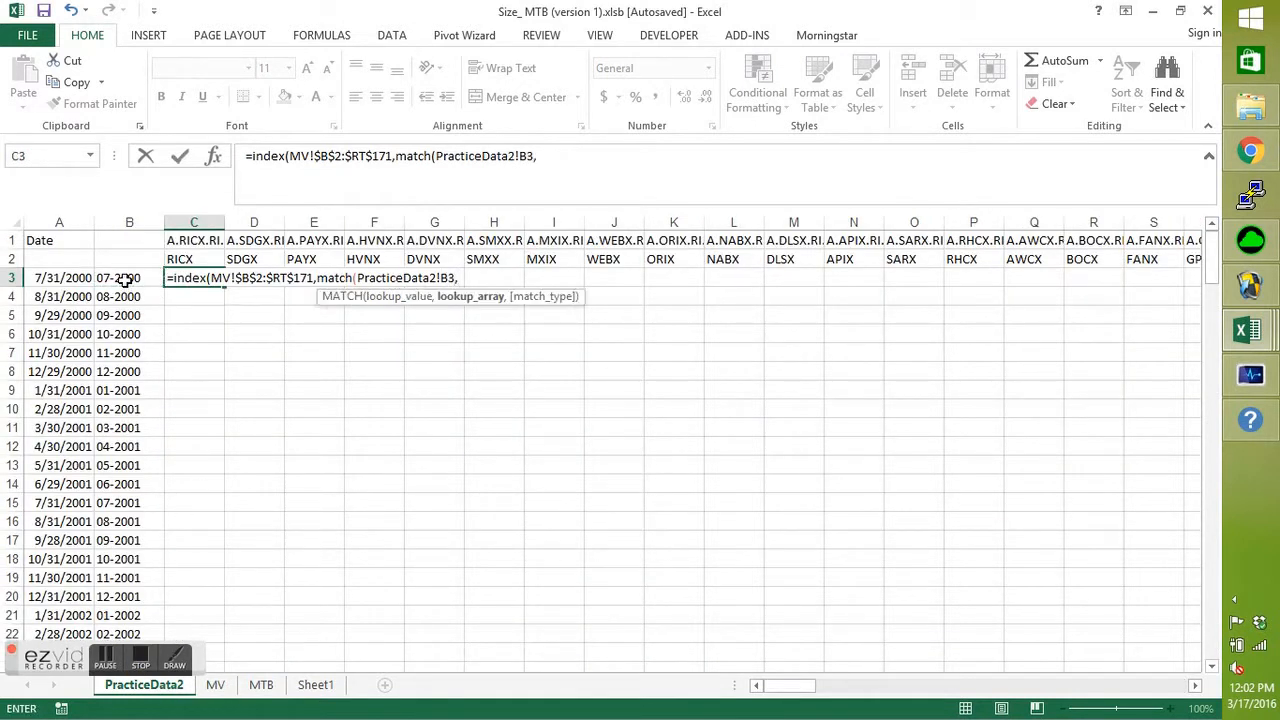
# Set the row MATCH's lookup array to MV!$B$2:$B$171 with match type 0 and close the function.
pyautogui.click(216, 686)
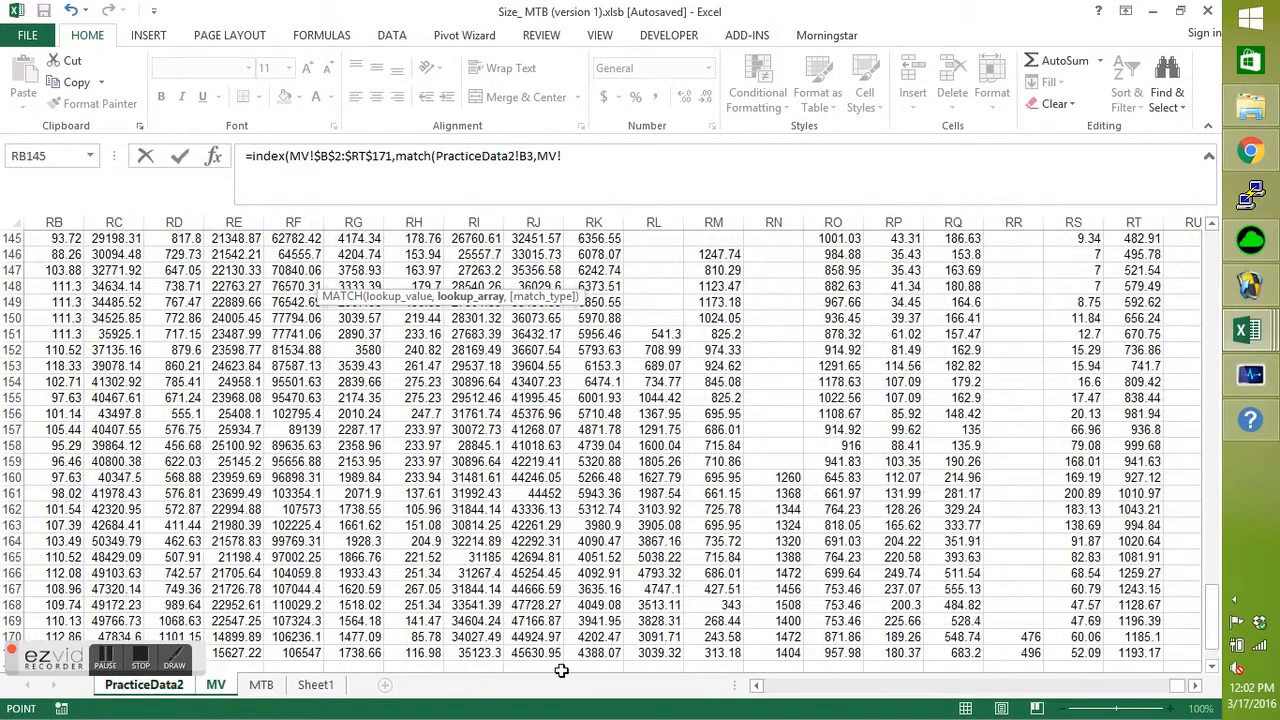
pyautogui.moveTo(1176, 688); pyautogui.dragTo(742, 688)
pyautogui.moveTo(1212, 618); pyautogui.dragTo(1212, 262)
pyautogui.click(140, 255)
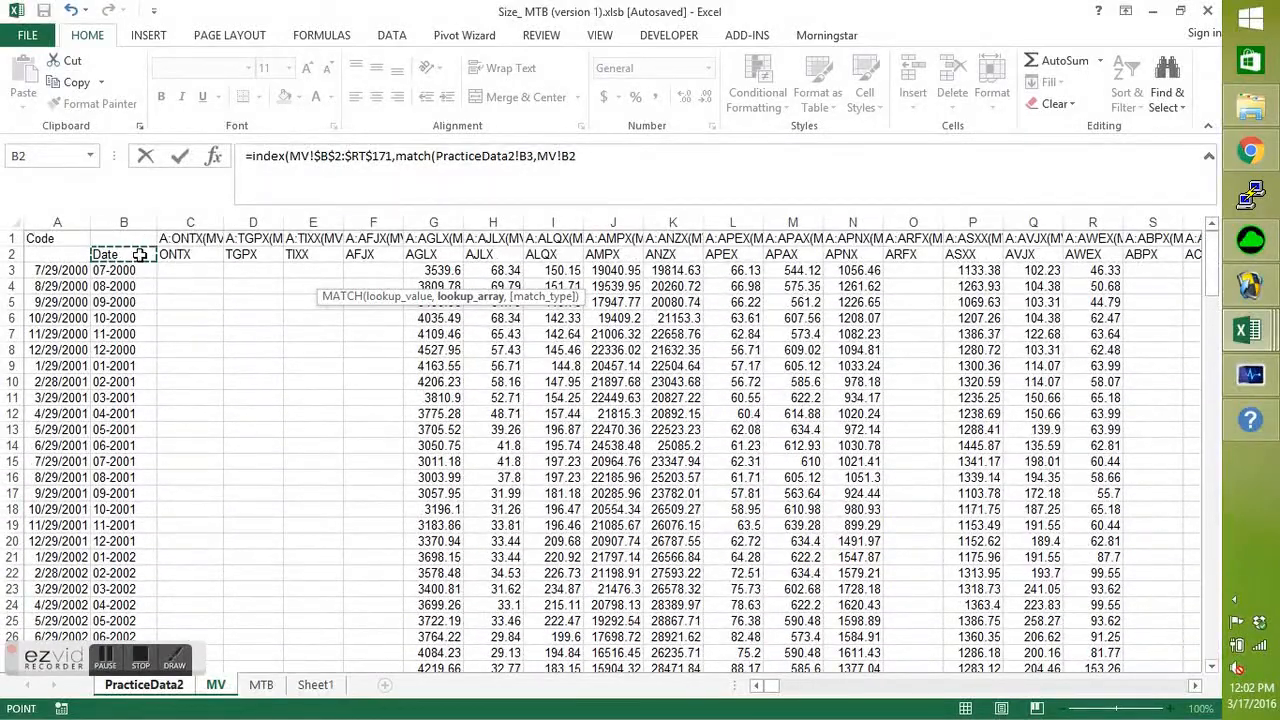
pyautogui.hotkey('ctrl', 'shift', 'Down')
pyautogui.press('F4')
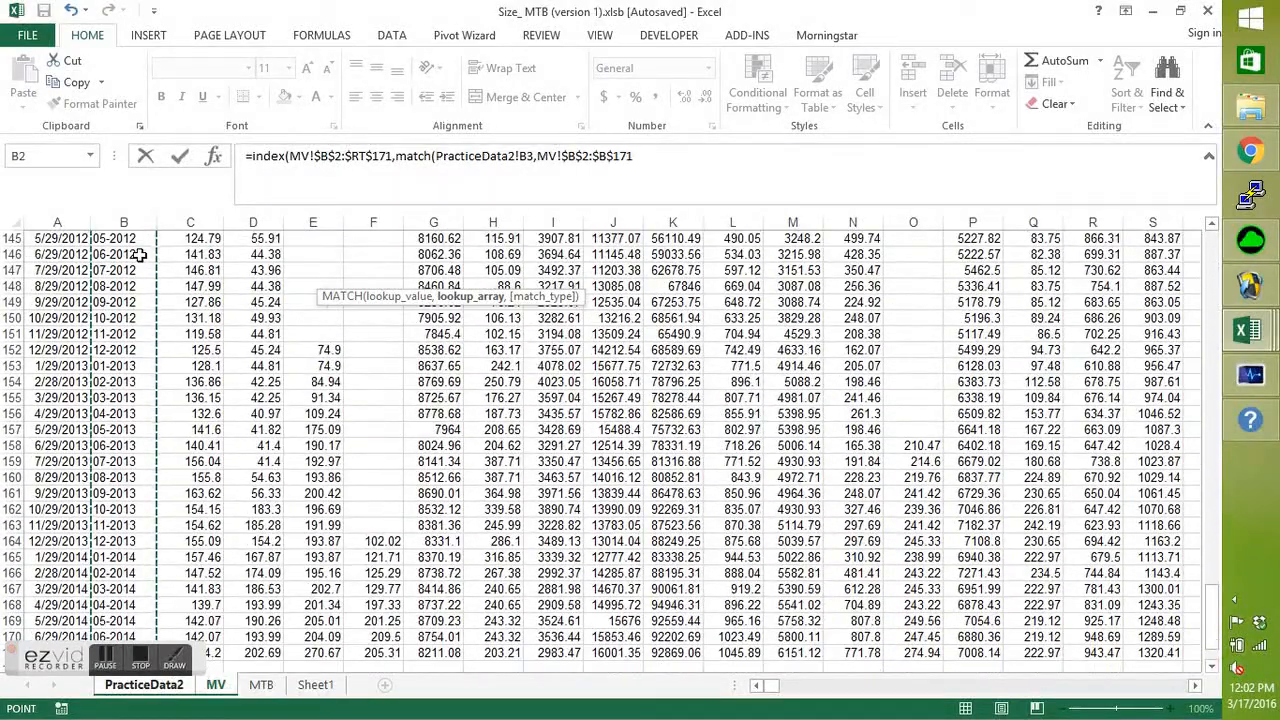
pyautogui.write(',0)')
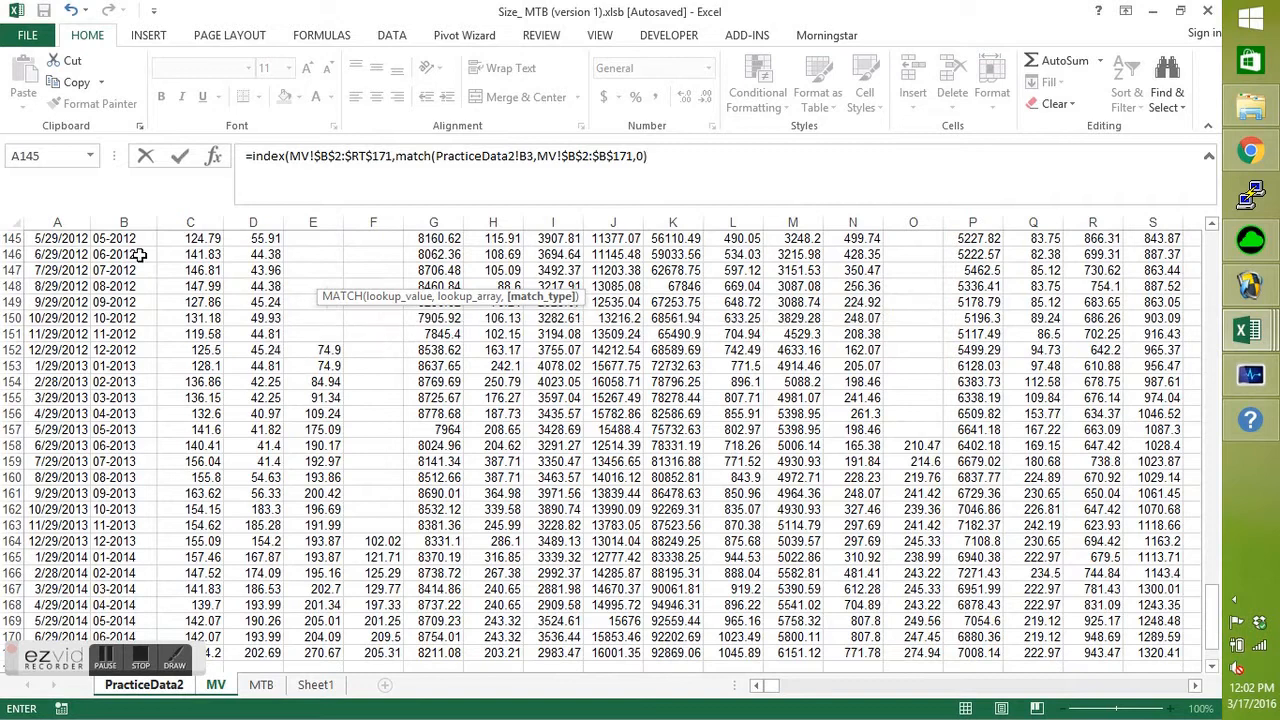
pyautogui.write(',match(')
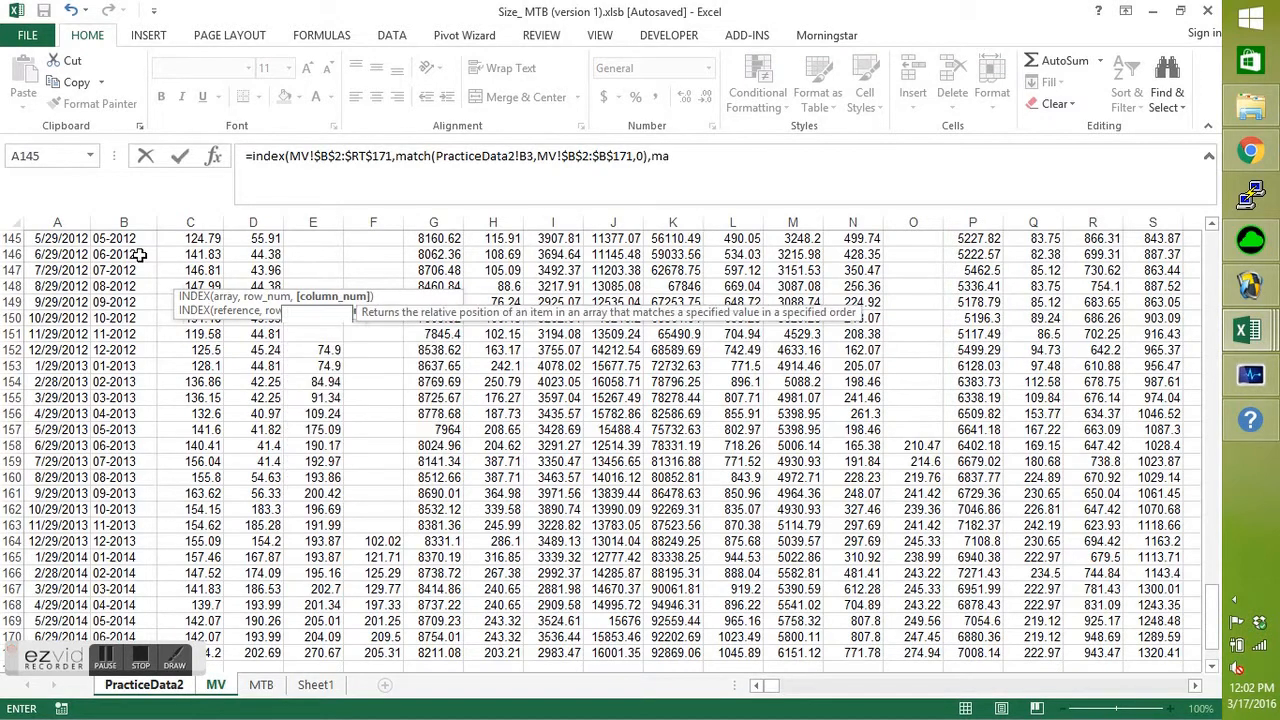
# Add a second MATCH as the INDEX column number, with the stock code PracticeData2!C2 as its lookup value.
pyautogui.click(173, 692)
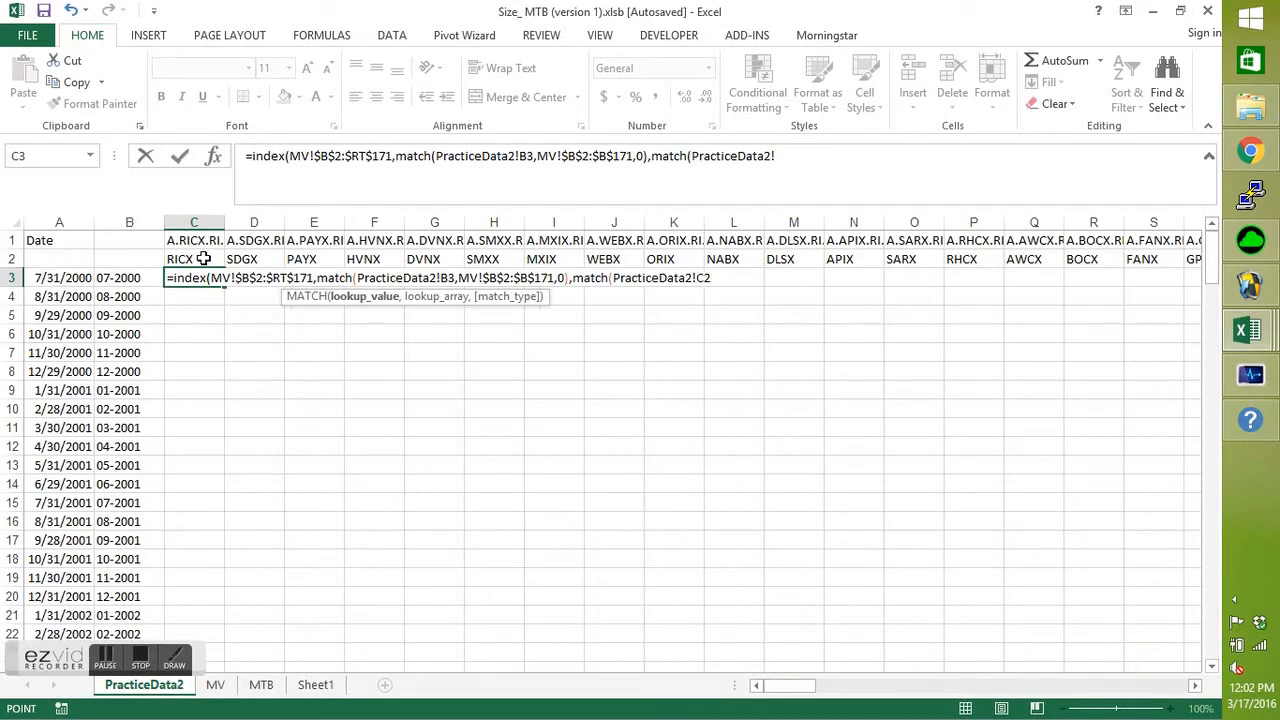
pyautogui.write(',')
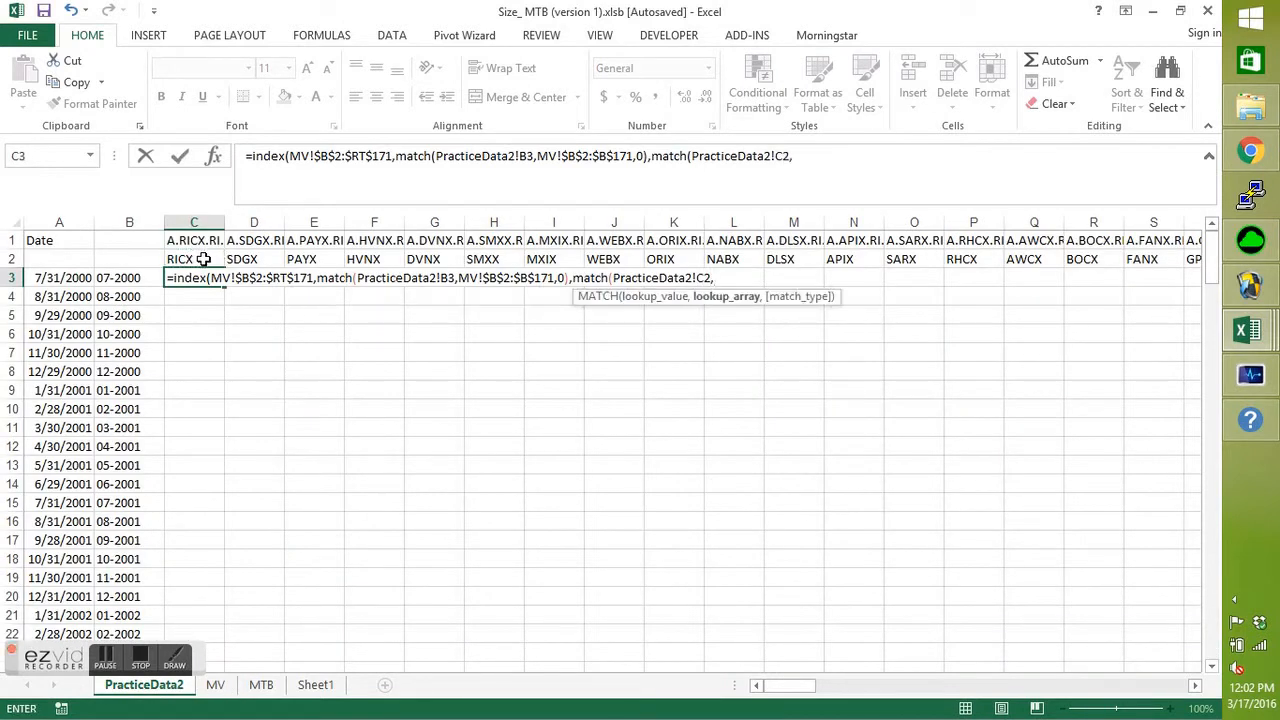
# Set the column MATCH's lookup array to MV!$B$2:$RT$2 with match type 0, and complete the formula in C3.
pyautogui.click(215, 685)
pyautogui.moveTo(1212, 610); pyautogui.dragTo(1212, 255)
pyautogui.click(108, 256)
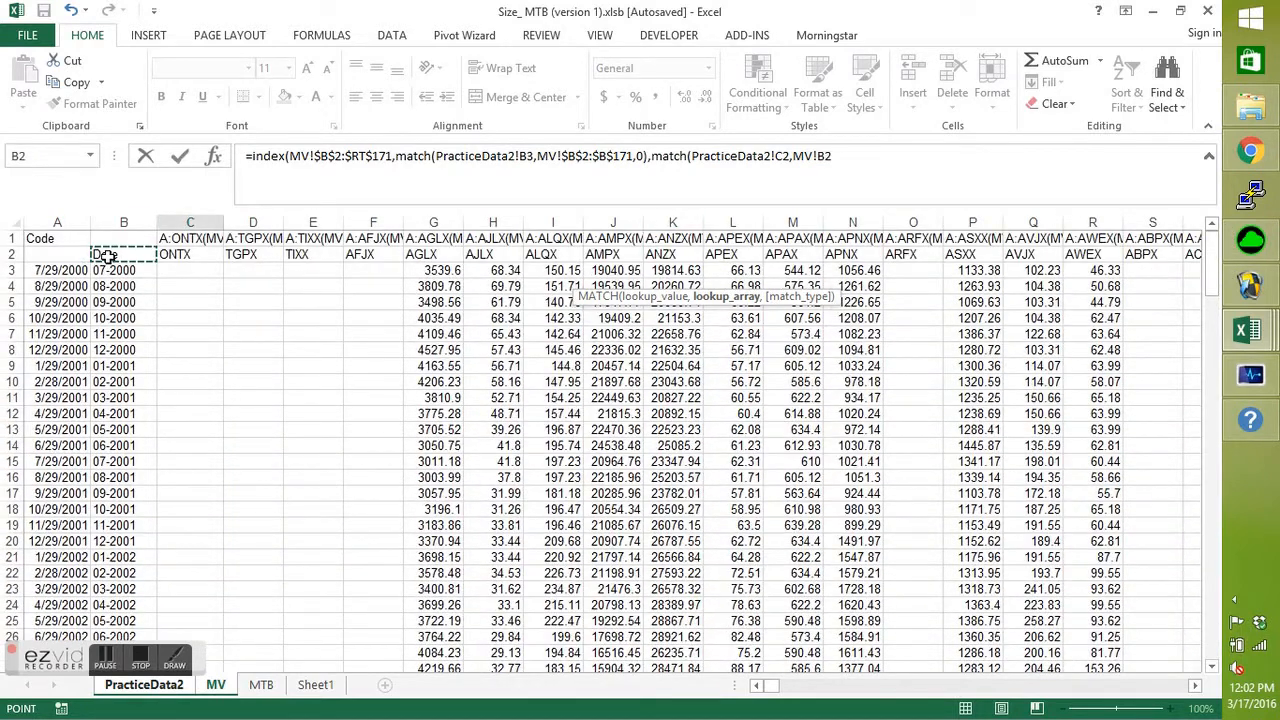
pyautogui.hotkey('ctrl', 'shift', 'Right')
pyautogui.press('F4')
pyautogui.write(',0)')
pyautogui.write(')')
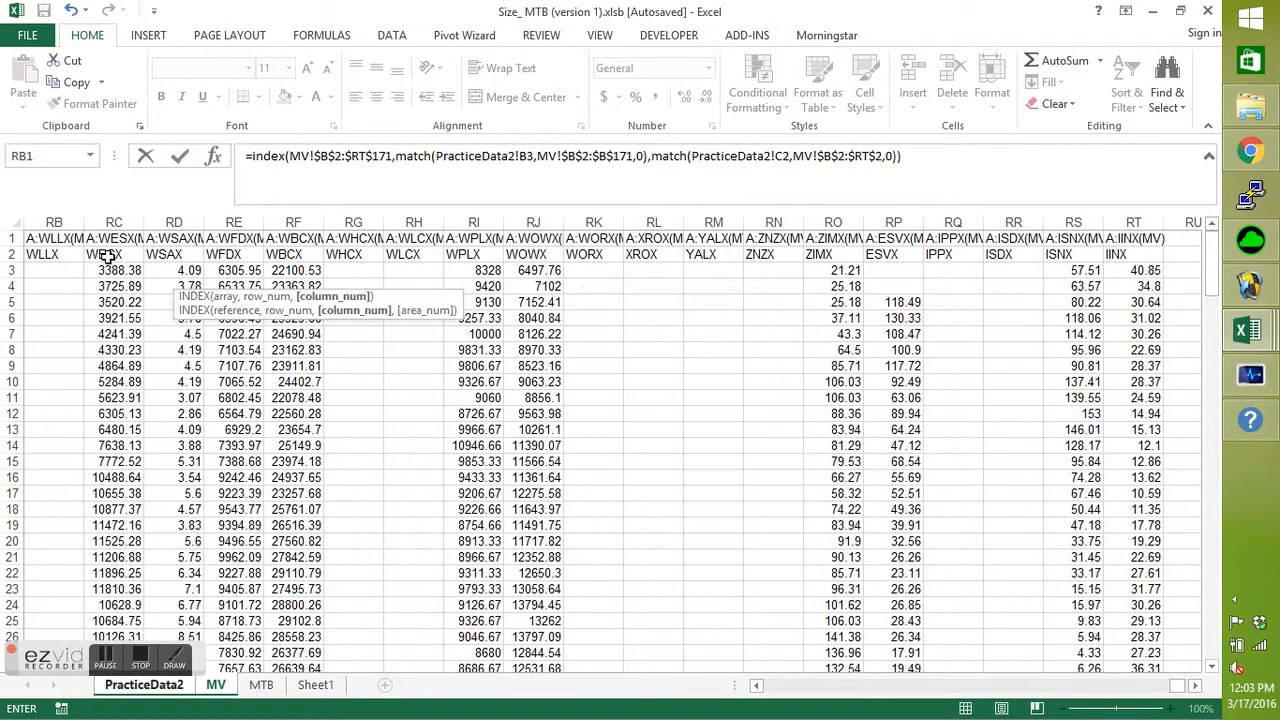
pyautogui.press('Return')
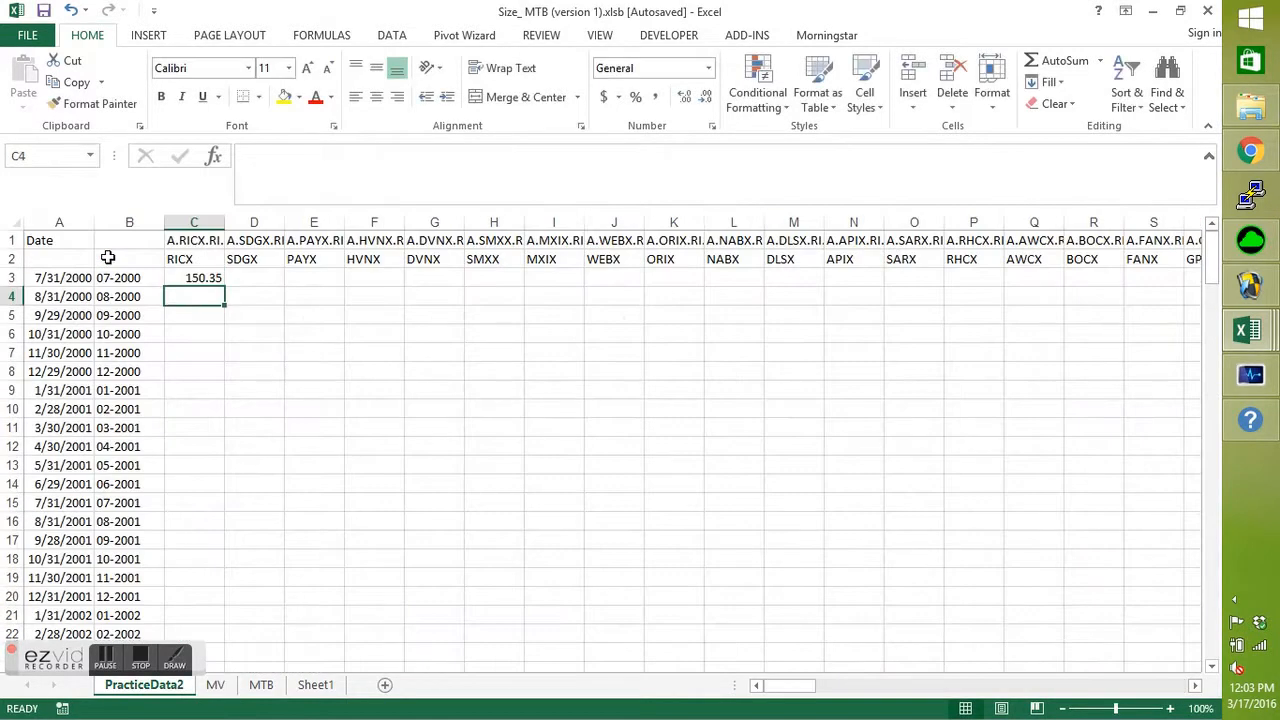
# Try filling the INDEX formula from C3 across to D3, and check which cells the copied formula refers to.
pyautogui.click(194, 277)
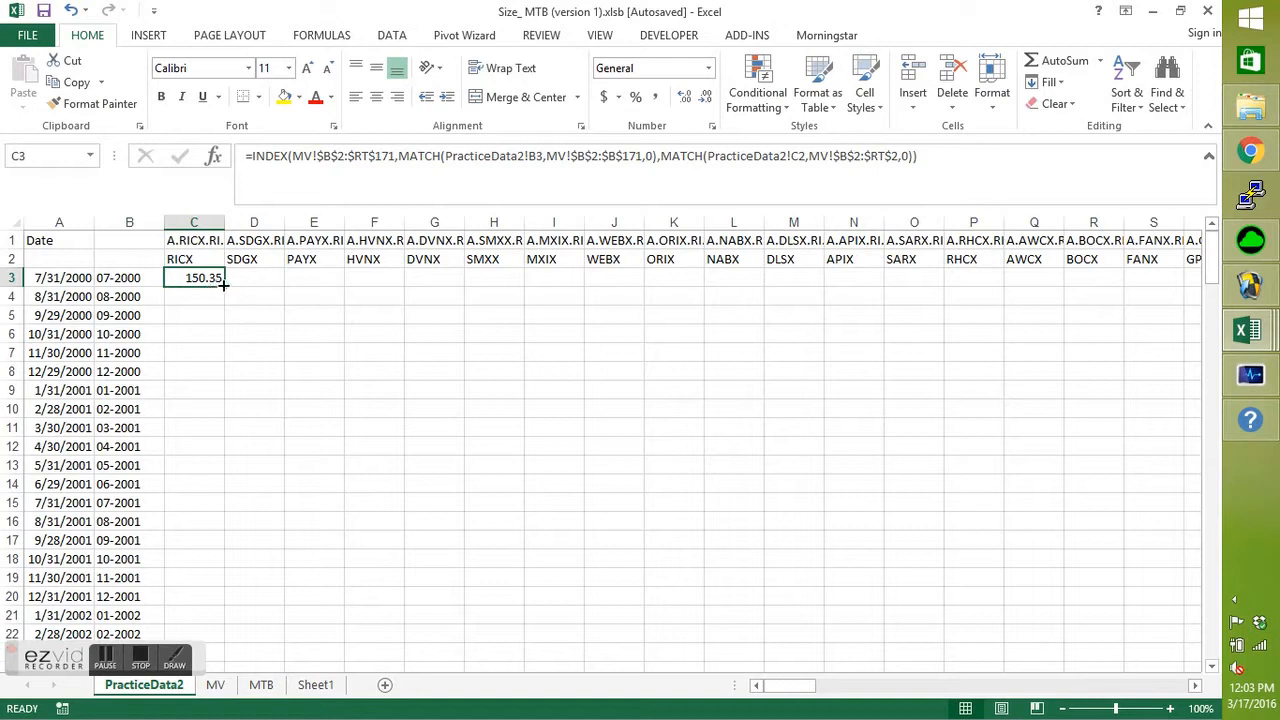
pyautogui.moveTo(223, 285); pyautogui.dragTo(283, 283)
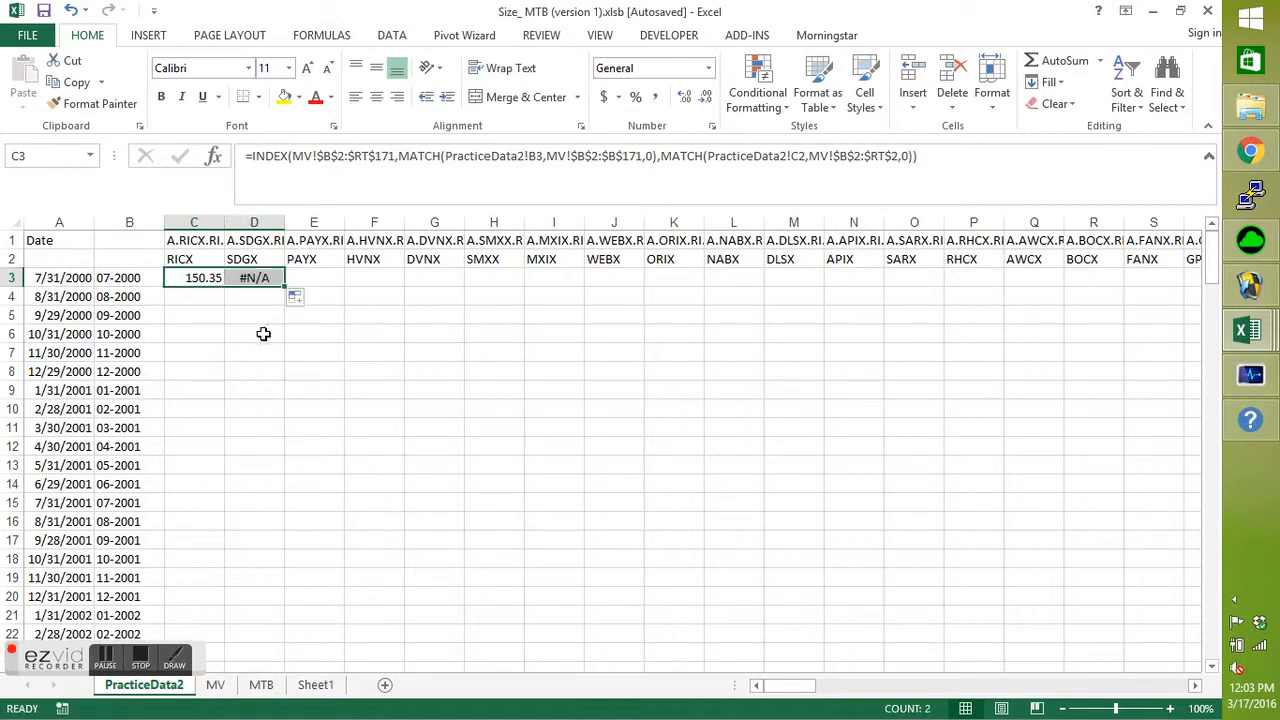
pyautogui.doubleClick(262, 276)
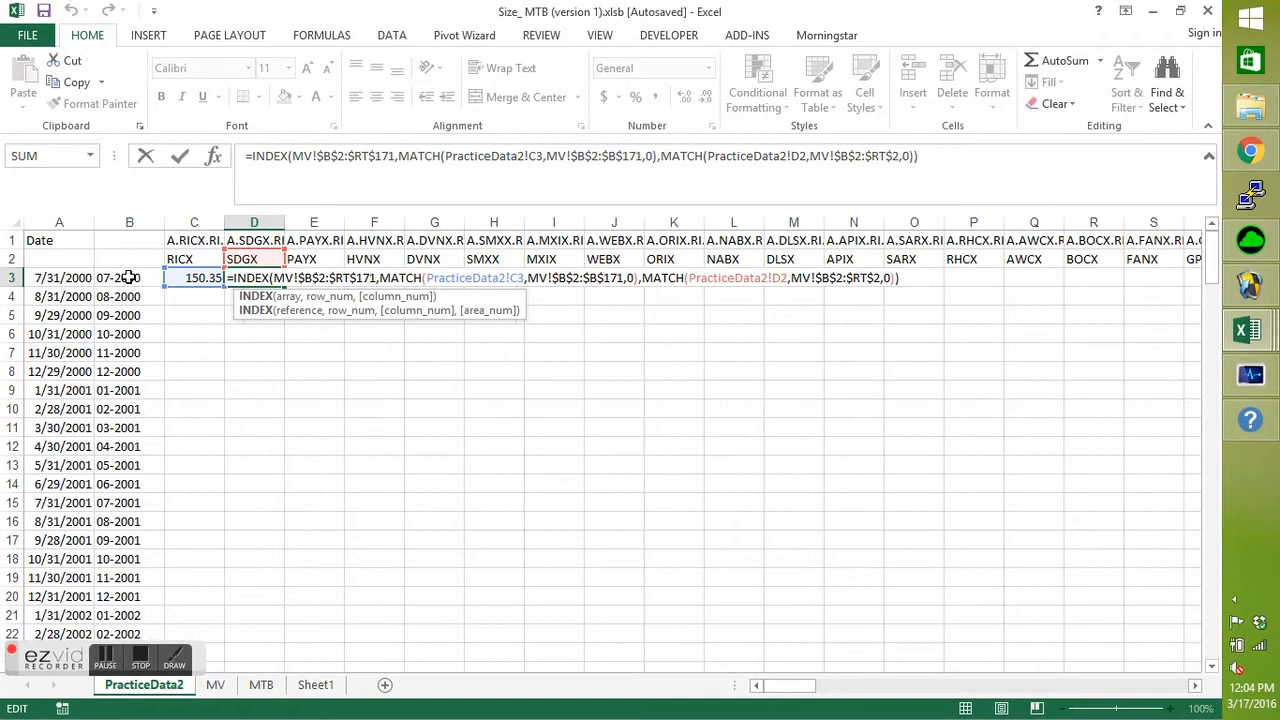
# Lock only the column of the date key reference in C3's formula, making it PracticeData2!$B3.
pyautogui.click(190, 279)
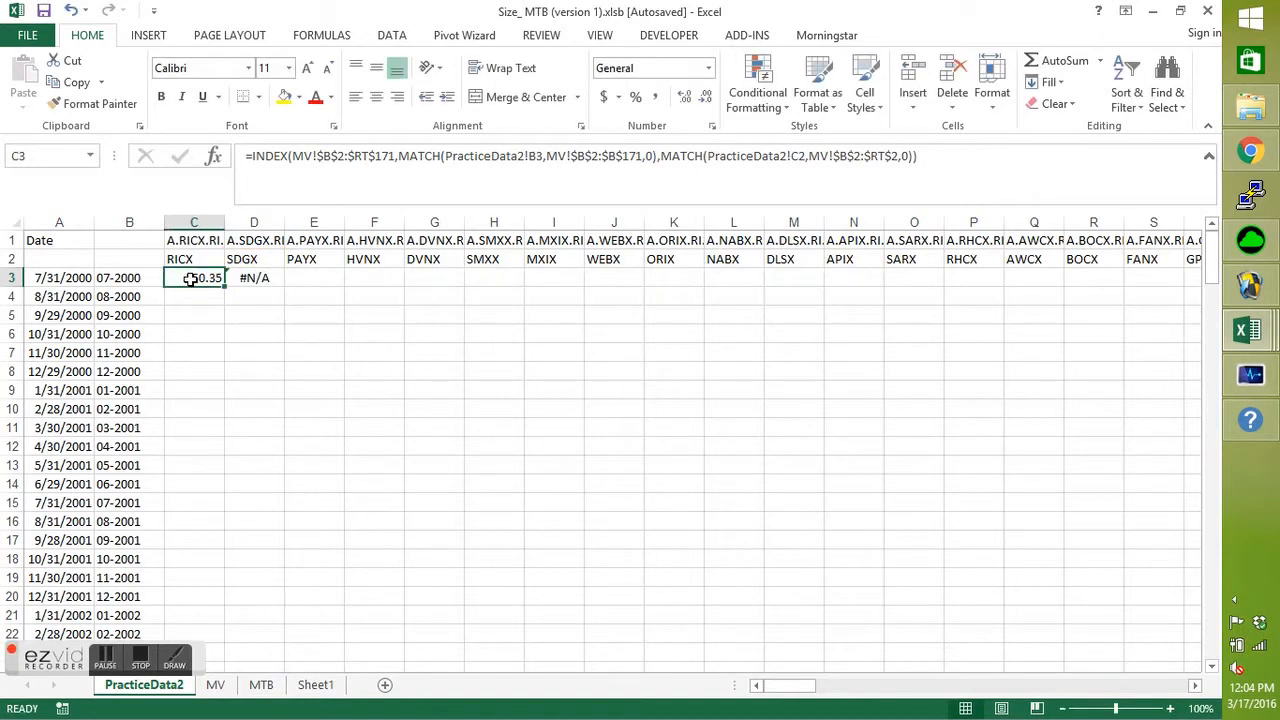
pyautogui.click(530, 155)
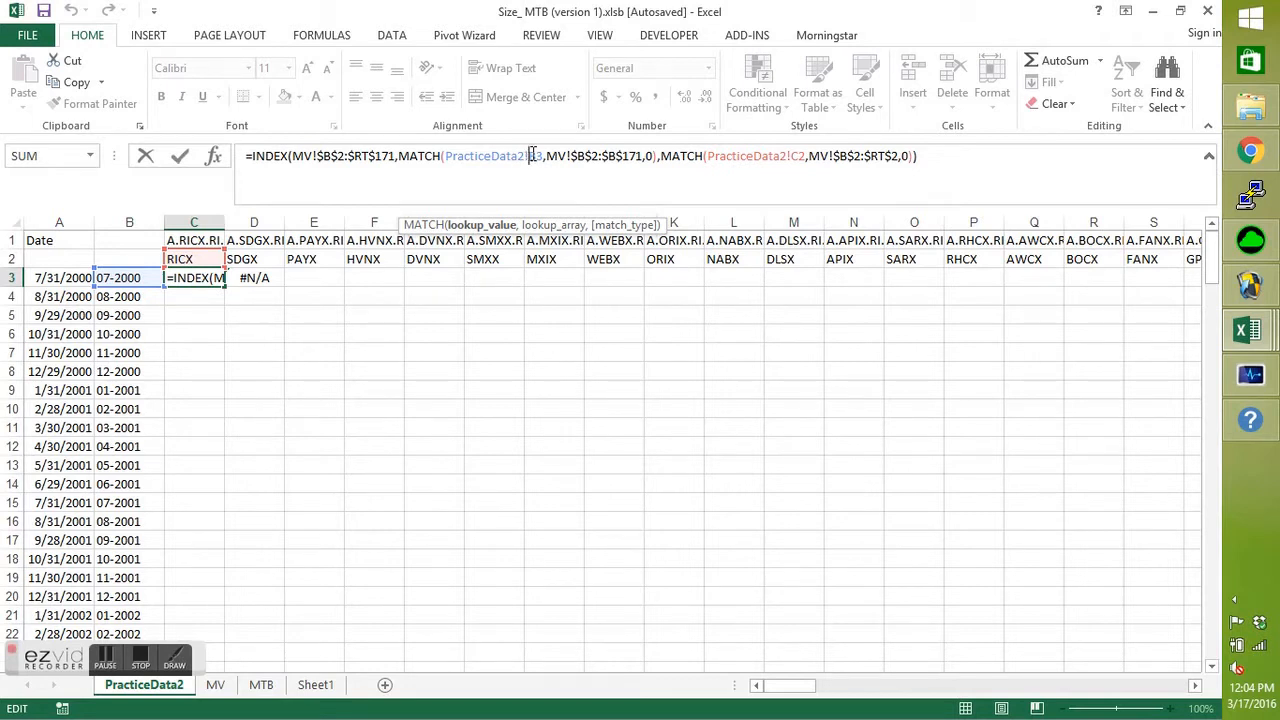
pyautogui.press('F4')
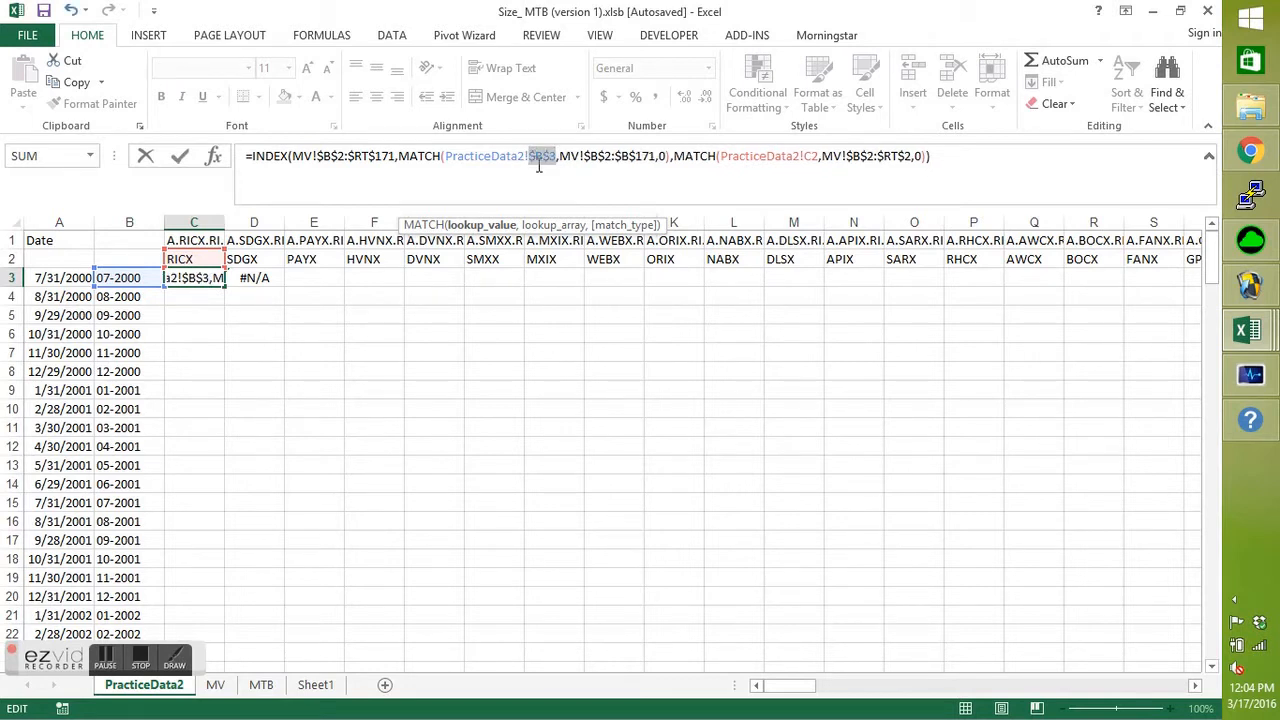
pyautogui.click(552, 158)
pyautogui.press('Left')
pyautogui.press('BackSpace')
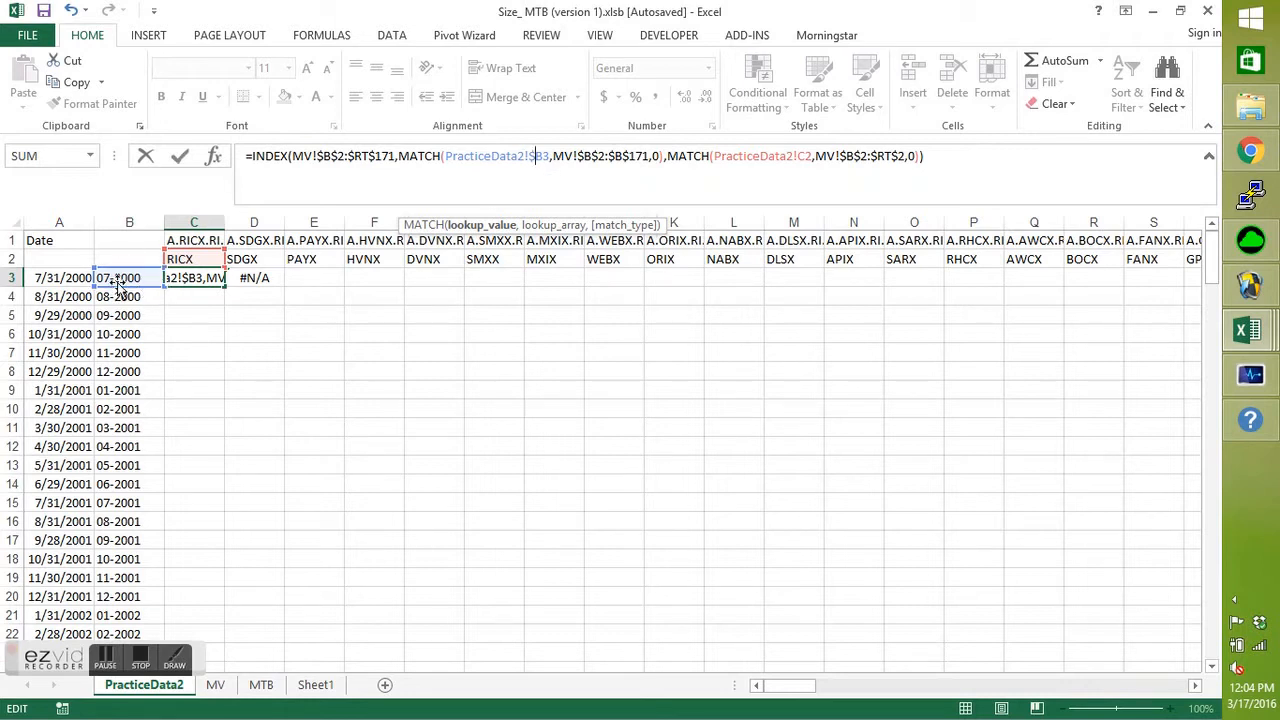
pyautogui.press('Return')
# Fill the corrected formula from C3 across to D3 and check the references in the copy.
pyautogui.click(191, 277)
pyautogui.moveTo(224, 286); pyautogui.dragTo(270, 288)
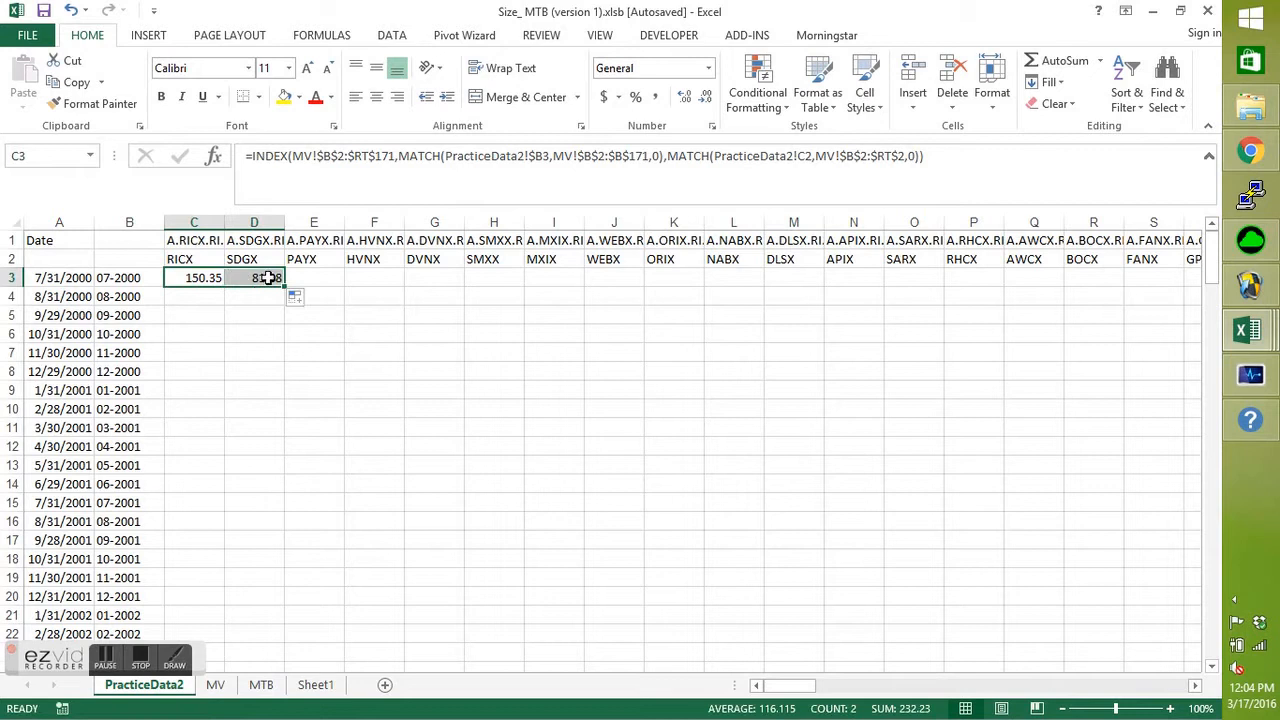
pyautogui.doubleClick(270, 279)
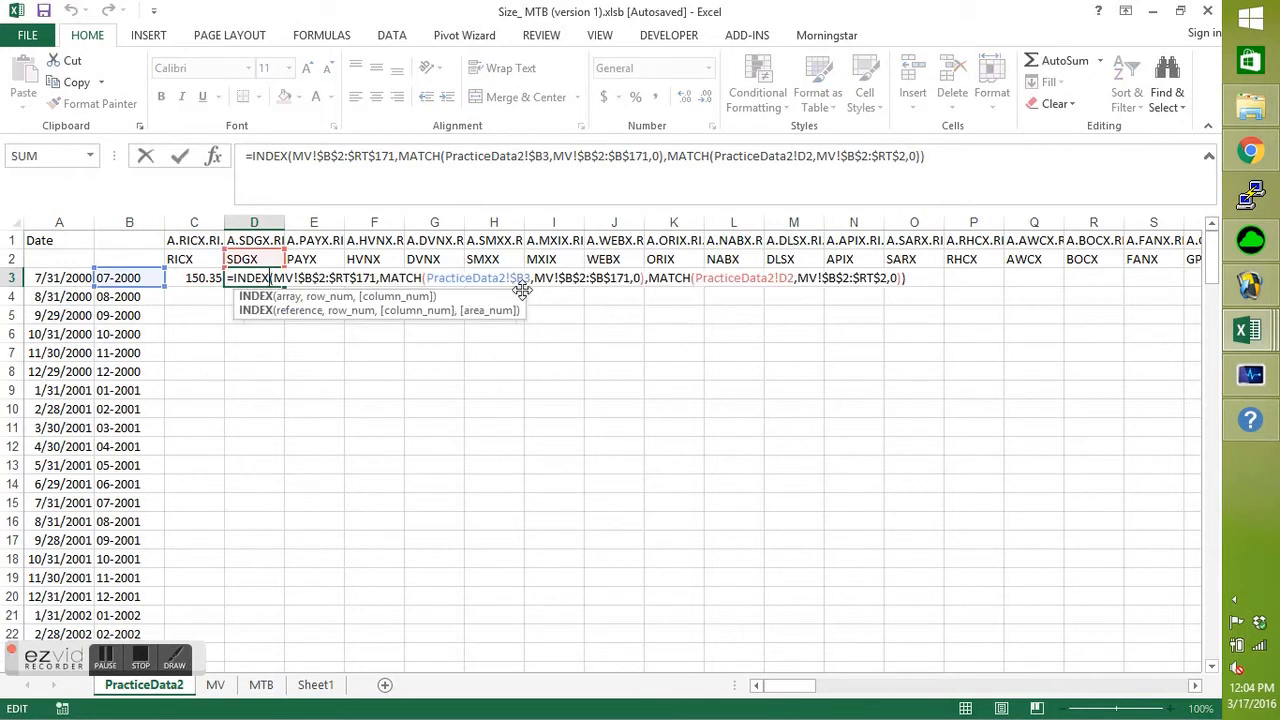
pyautogui.press('Return')
# Fill the formula from C3 down to C4 and check which date key and stock code cells it refers to.
pyautogui.click(195, 277)
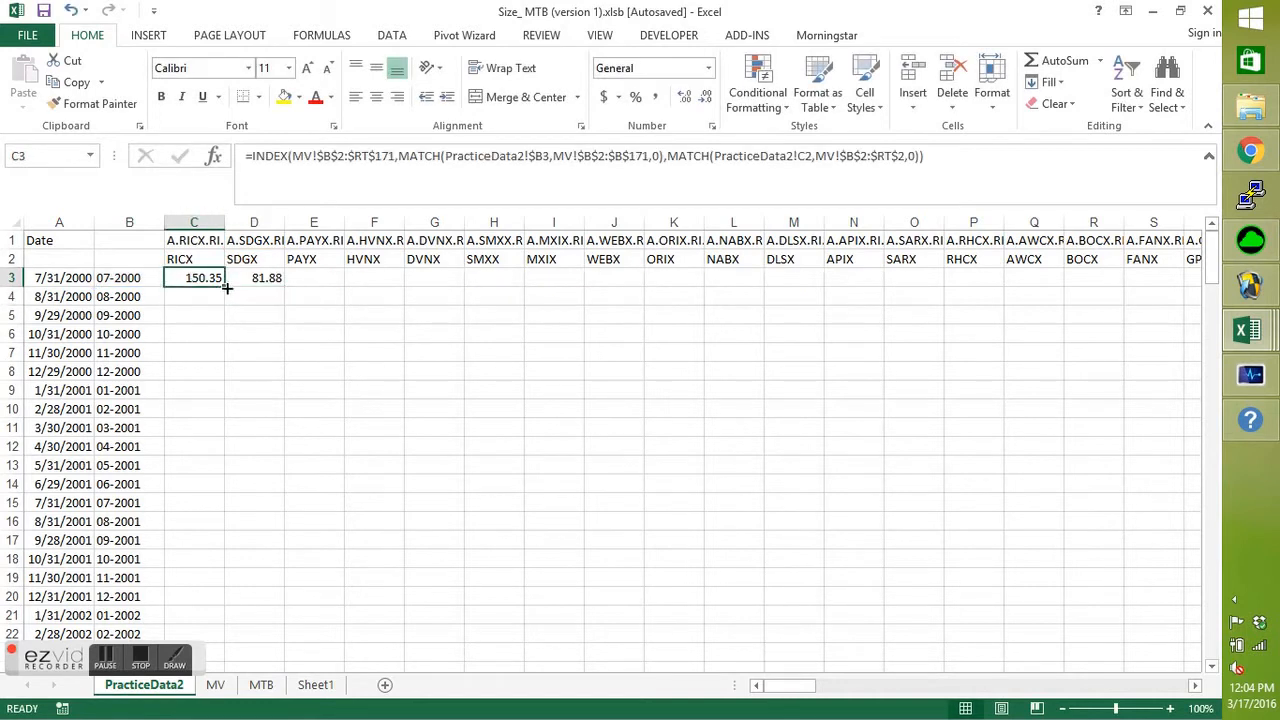
pyautogui.moveTo(225, 287); pyautogui.dragTo(226, 305)
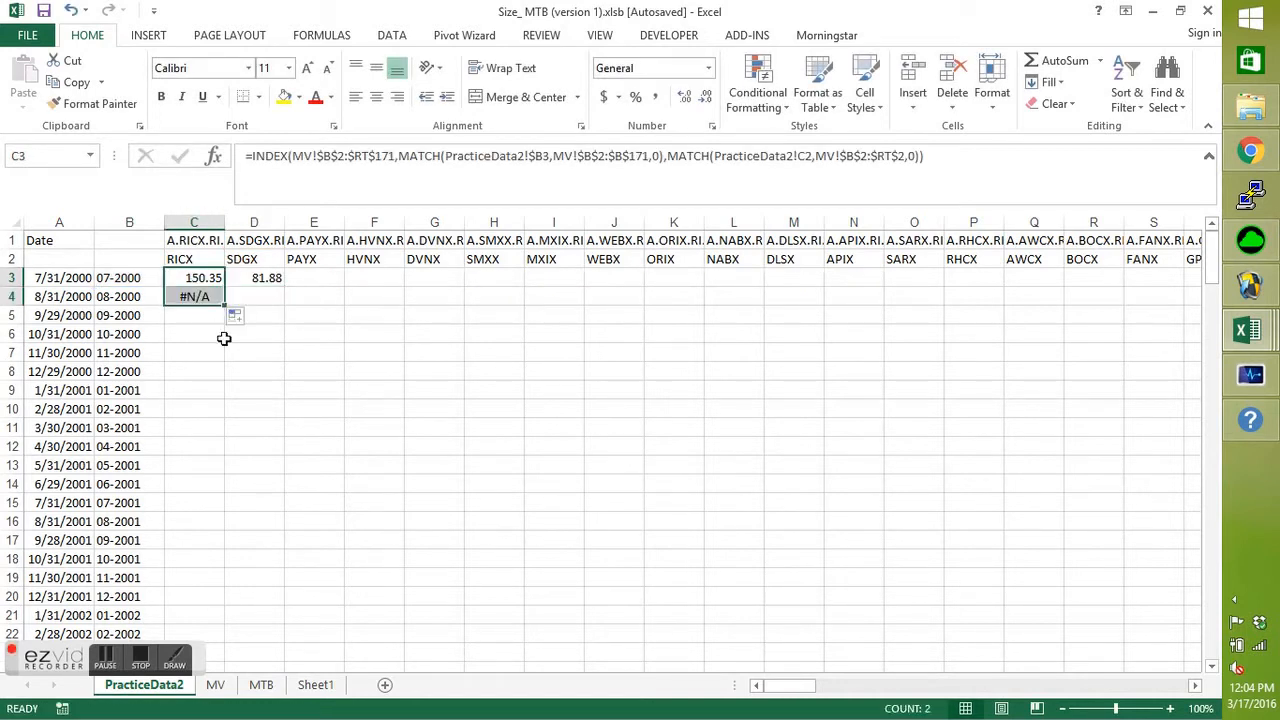
pyautogui.doubleClick(200, 296)
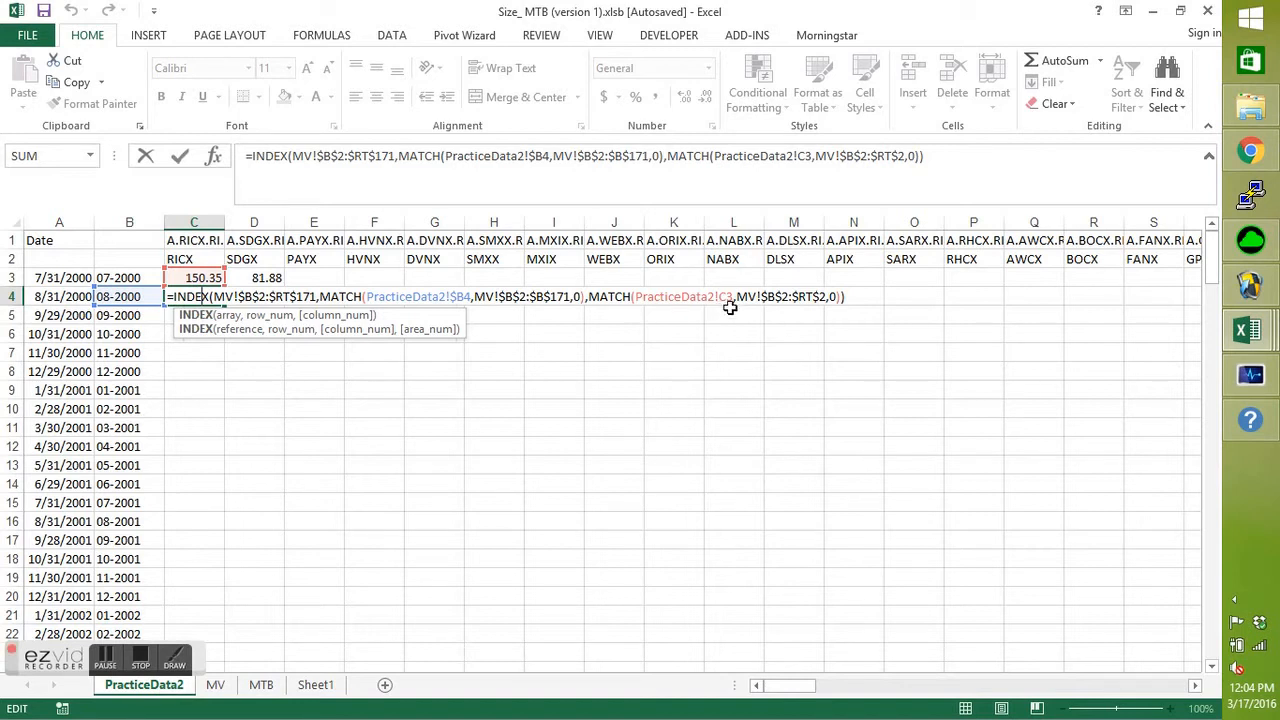
pyautogui.press('Return')
# Lock only the row of the stock code reference in C3's formula, making it PracticeData2!C$2.
pyautogui.press('Up')
pyautogui.press('Up')
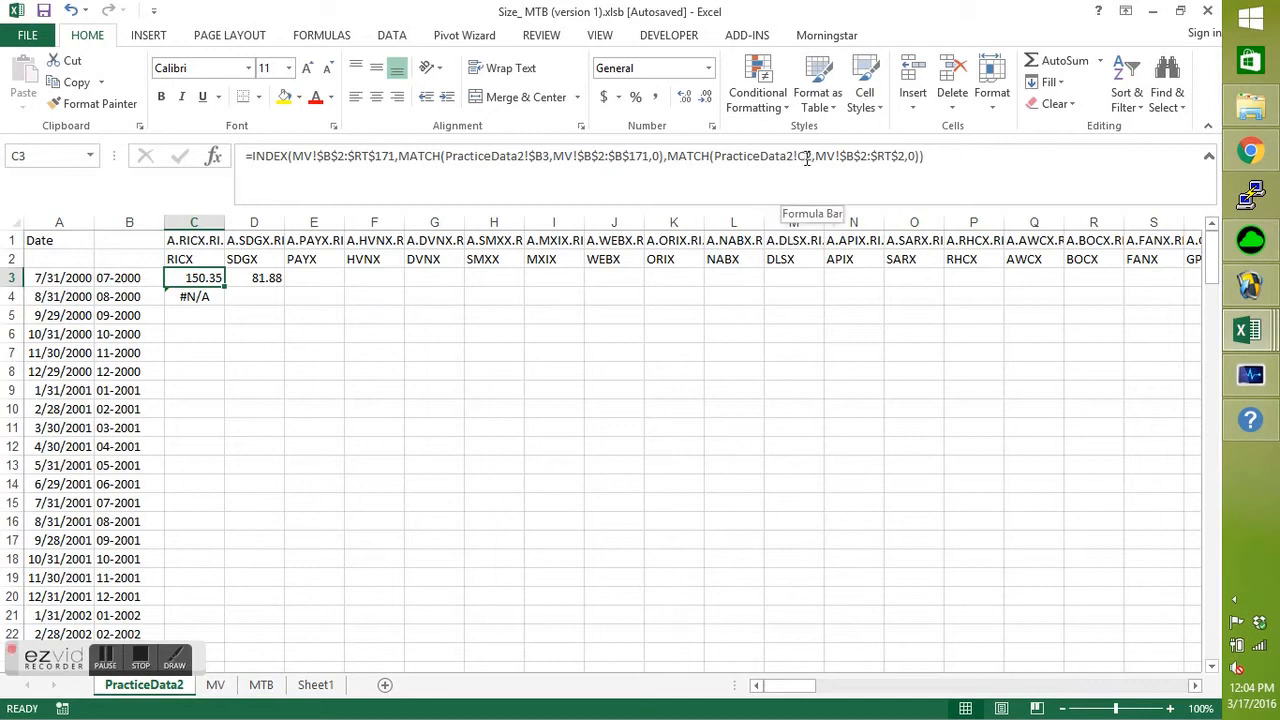
pyautogui.hotkey('shift', 'Down')
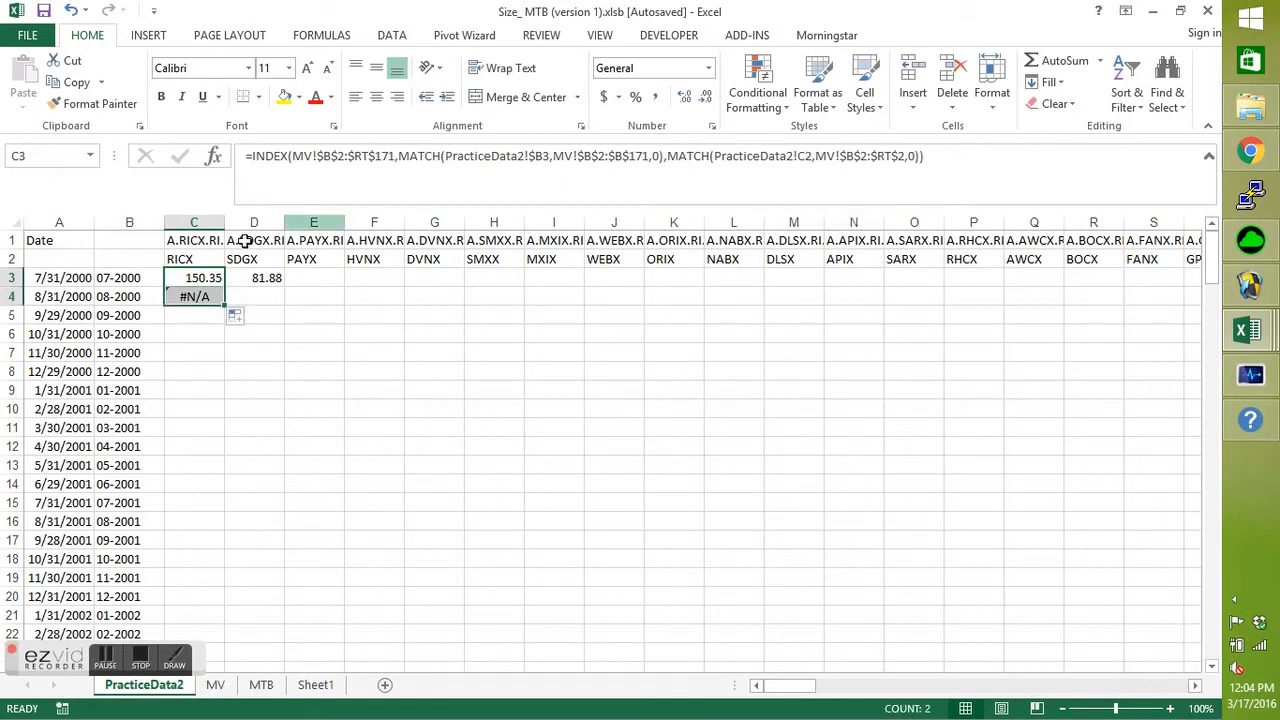
pyautogui.click(214, 276)
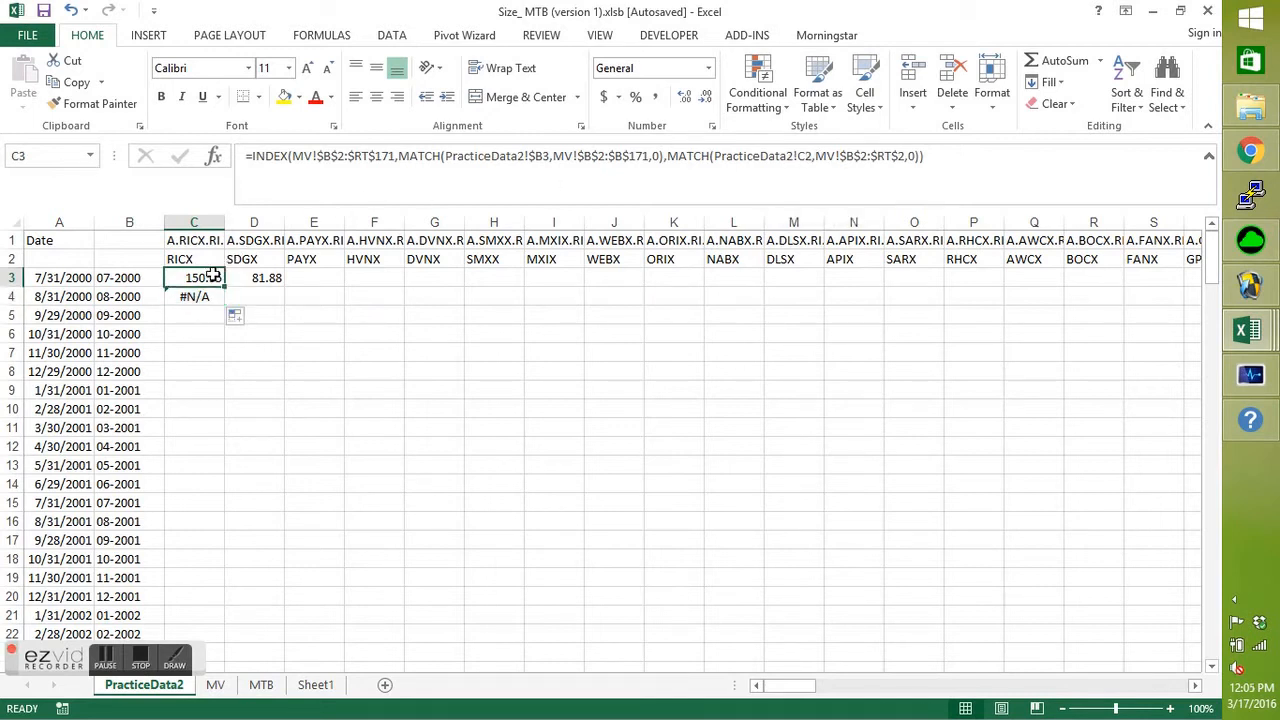
pyautogui.click(809, 157)
pyautogui.press('F4')
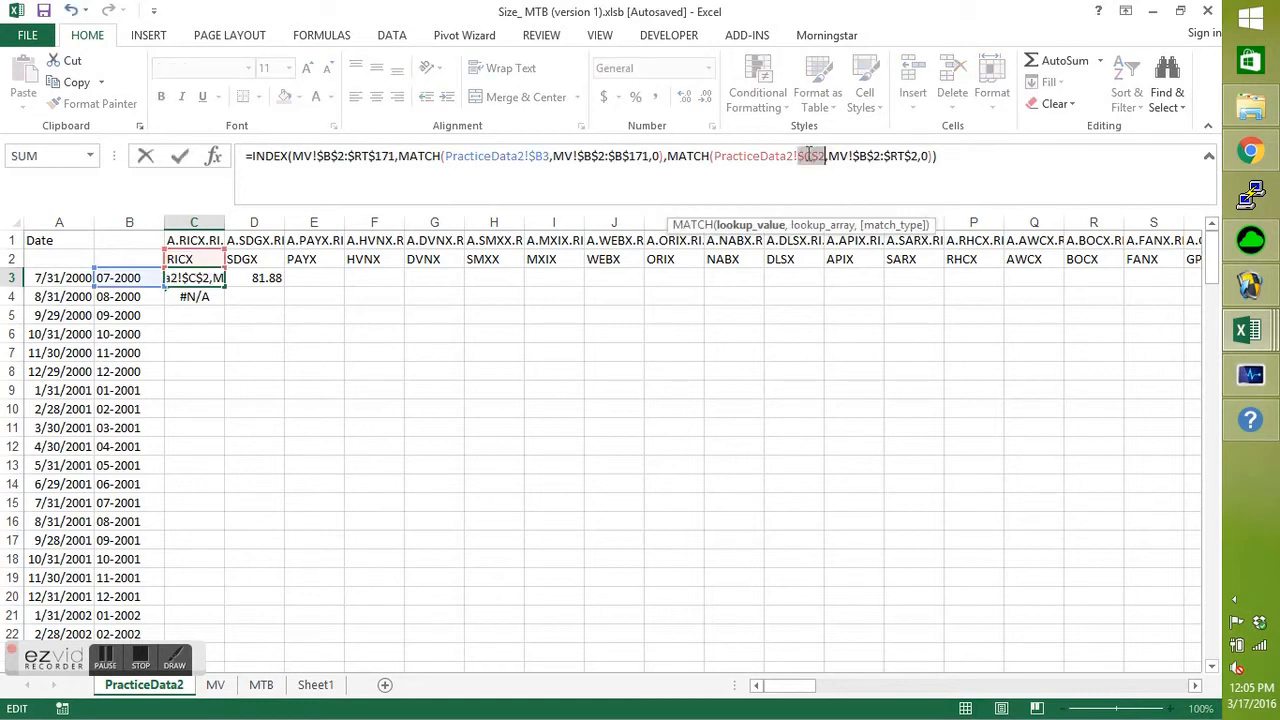
pyautogui.click(817, 157)
pyautogui.press('F4')
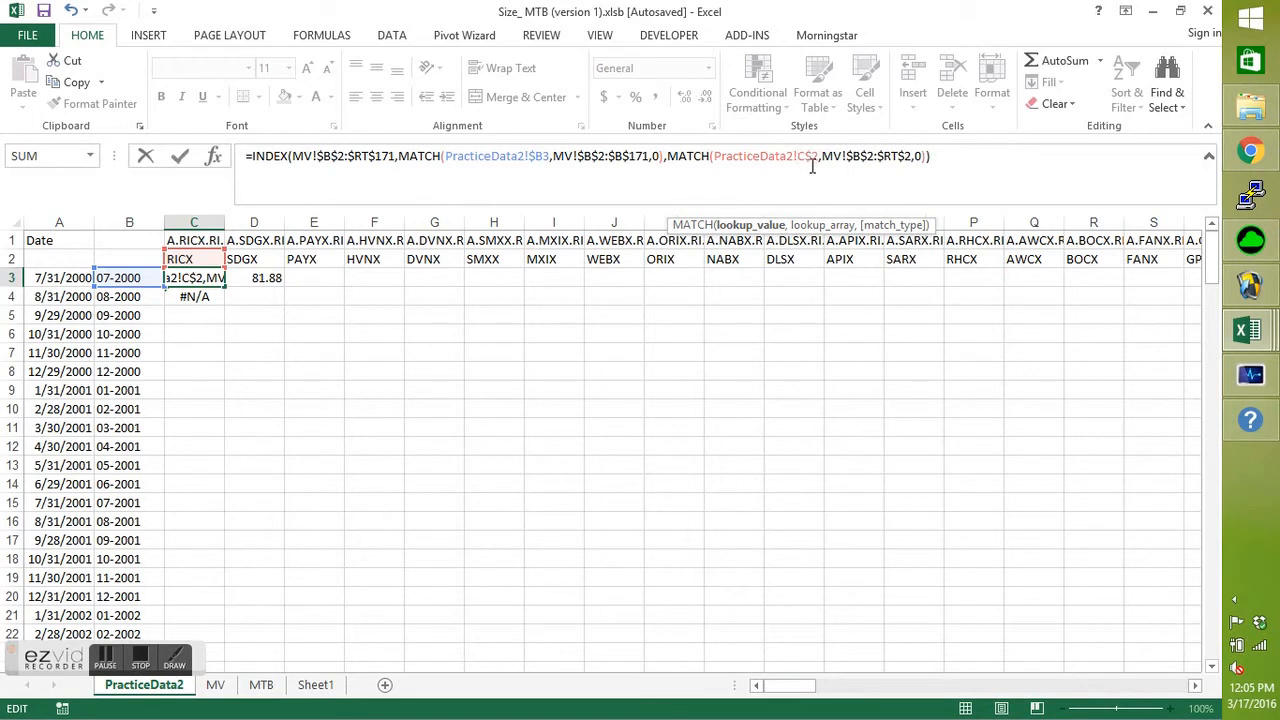
pyautogui.press('Return')
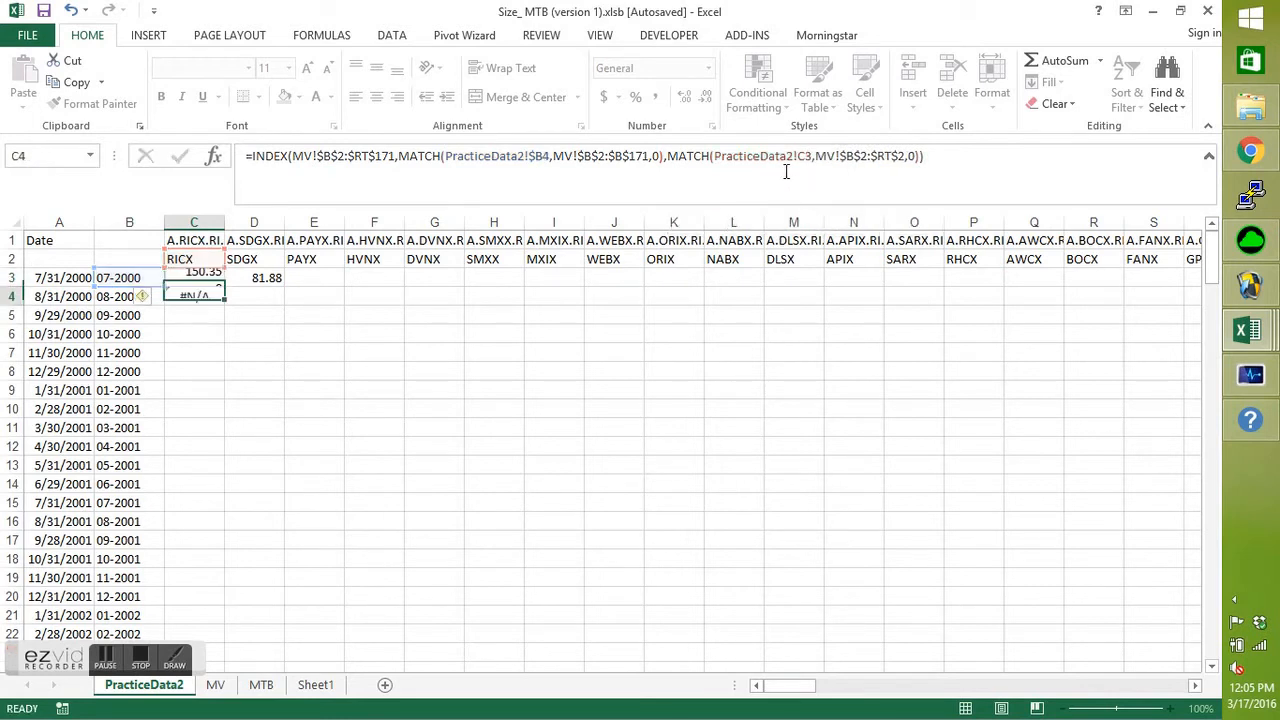
# Fill the row-locked formula from C3 down to C4 and check which date key and stock code cells the copy uses.
pyautogui.click(202, 276)
pyautogui.moveTo(224, 285); pyautogui.dragTo(220, 306)
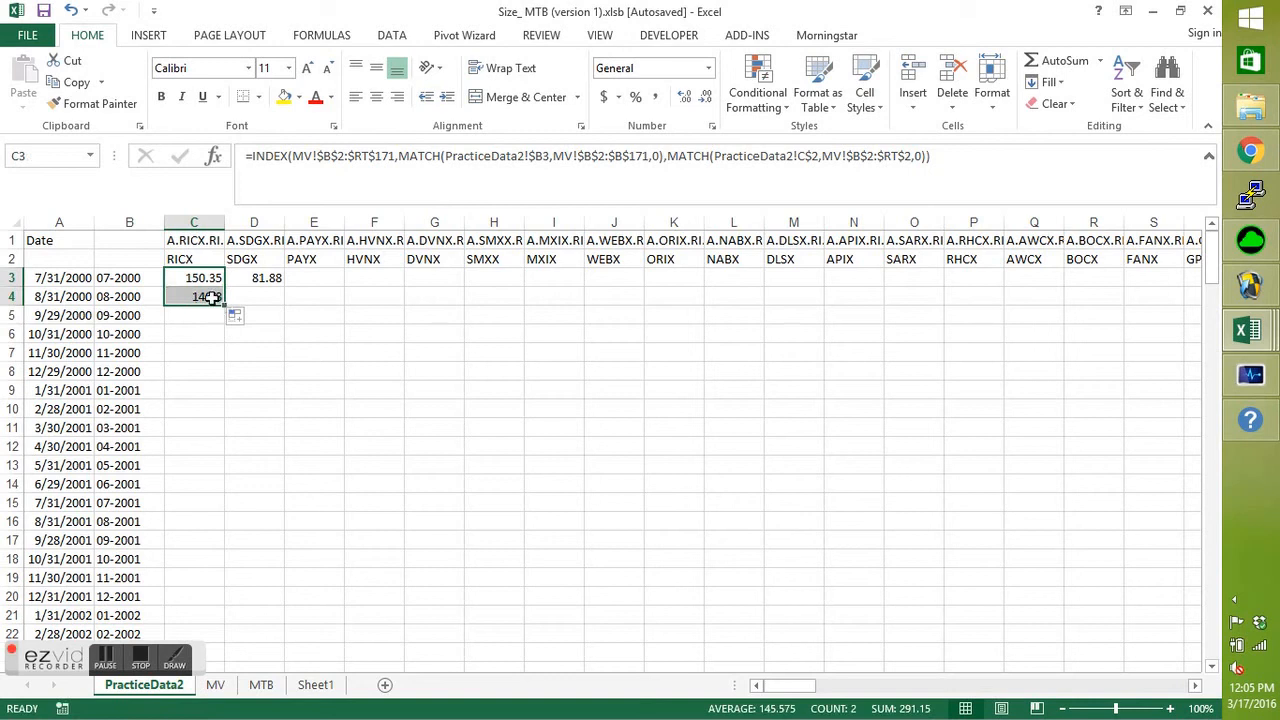
pyautogui.doubleClick(210, 297)
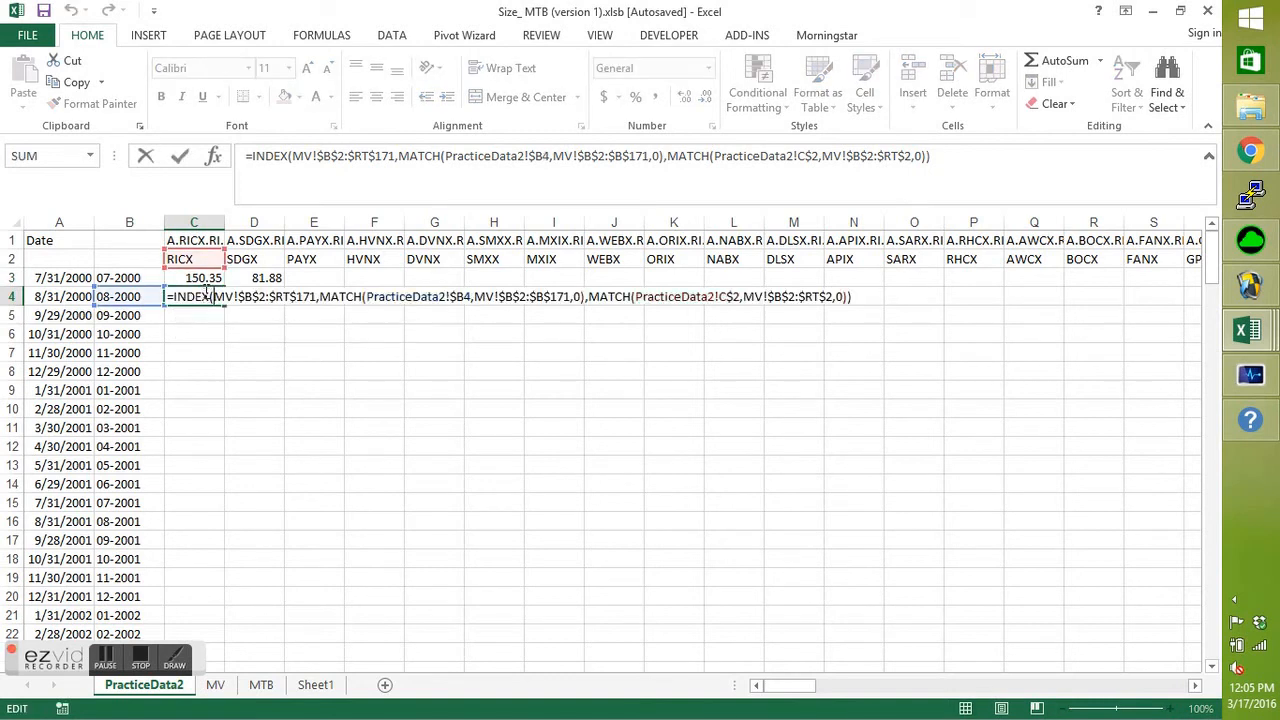
pyautogui.press('Return')
pyautogui.moveTo(209, 279); pyautogui.dragTo(217, 297)
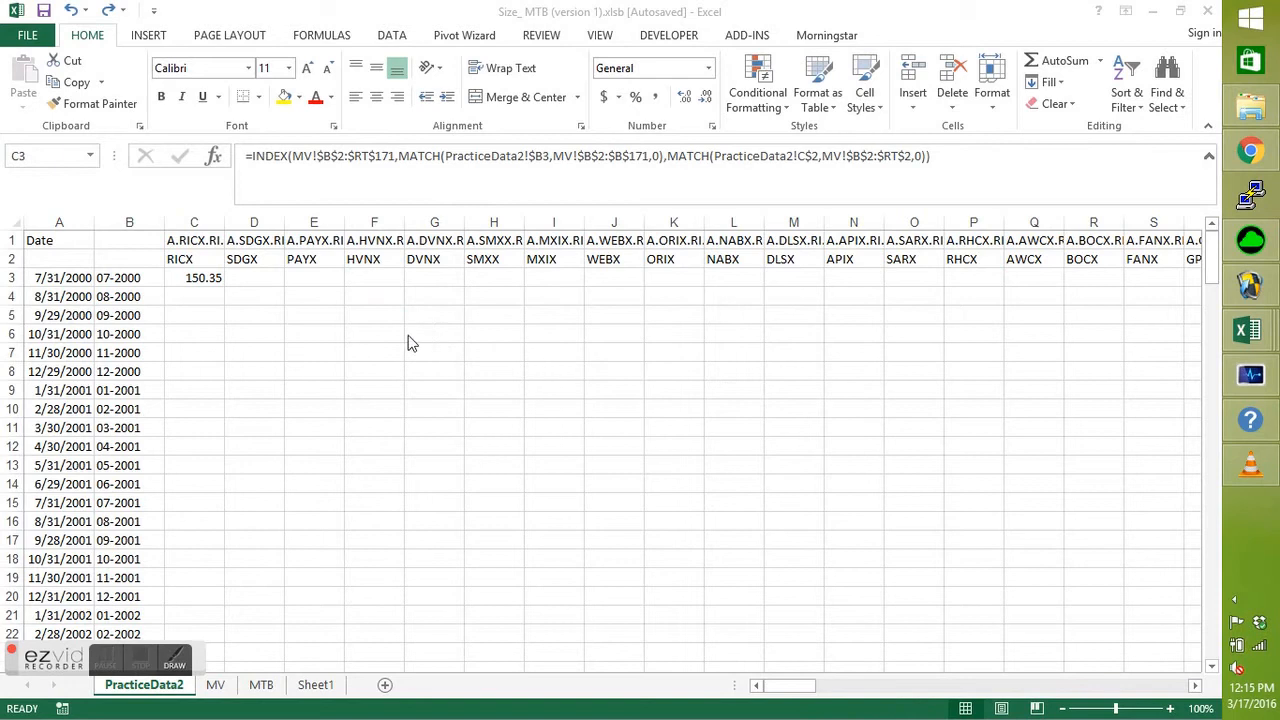
# Fill C3's formula across row 3 to the last stock code in column EV, and fill that row down through all the dates.
pyautogui.click(200, 278)
pyautogui.moveTo(225, 286); pyautogui.dragTo(1103, 295)
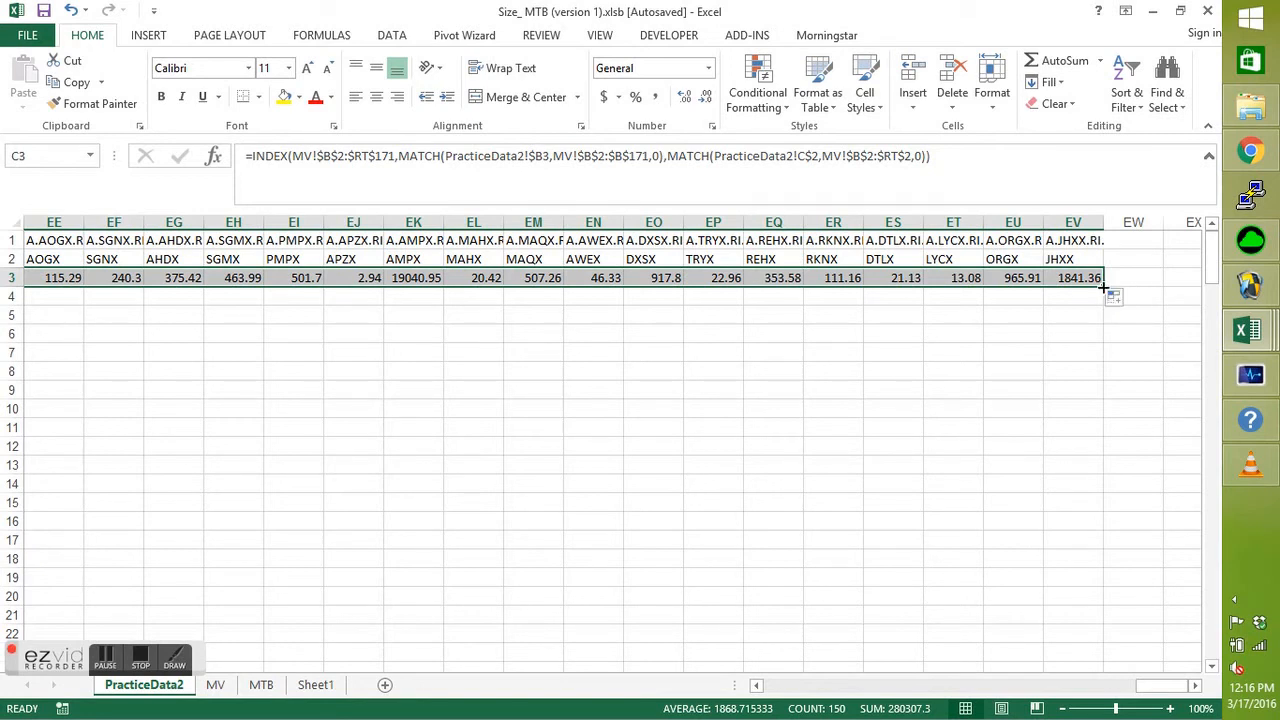
pyautogui.doubleClick(1104, 288)
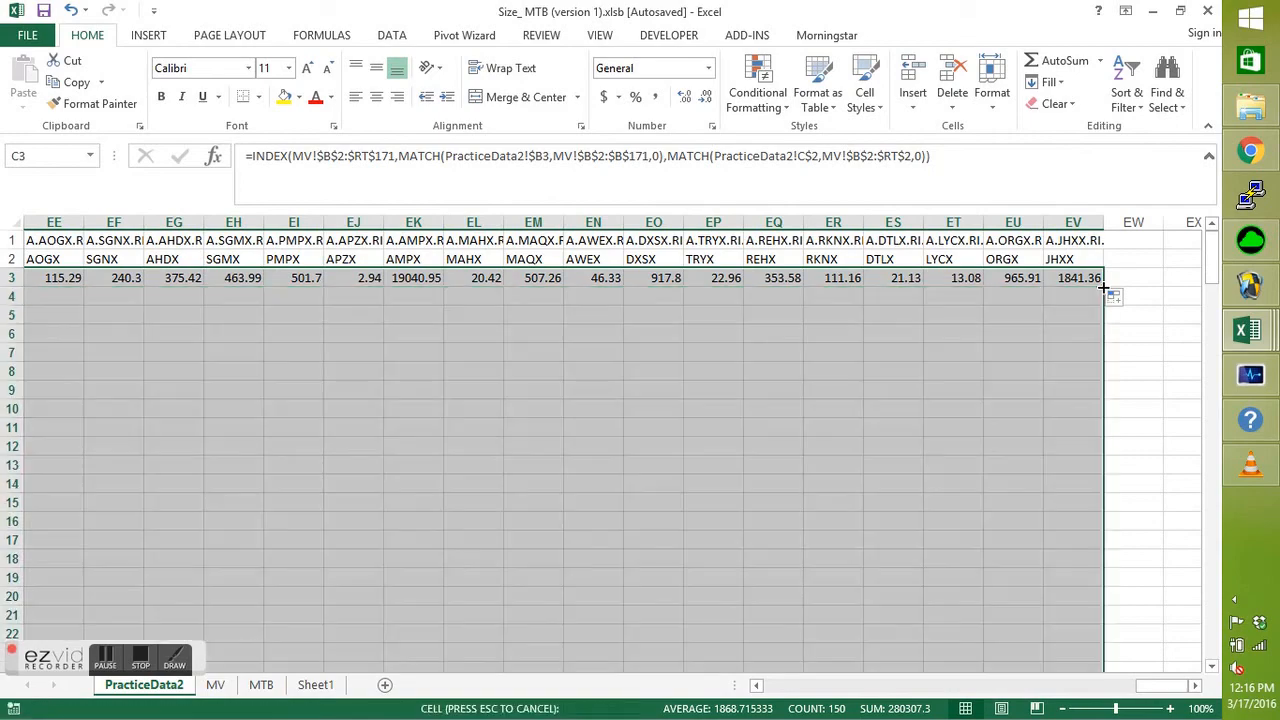
pyautogui.moveTo(1215, 260)
pyautogui.mouseDown()
pyautogui.moveTo(1213, 363)
pyautogui.moveTo(1218, 252)
pyautogui.mouseUp()
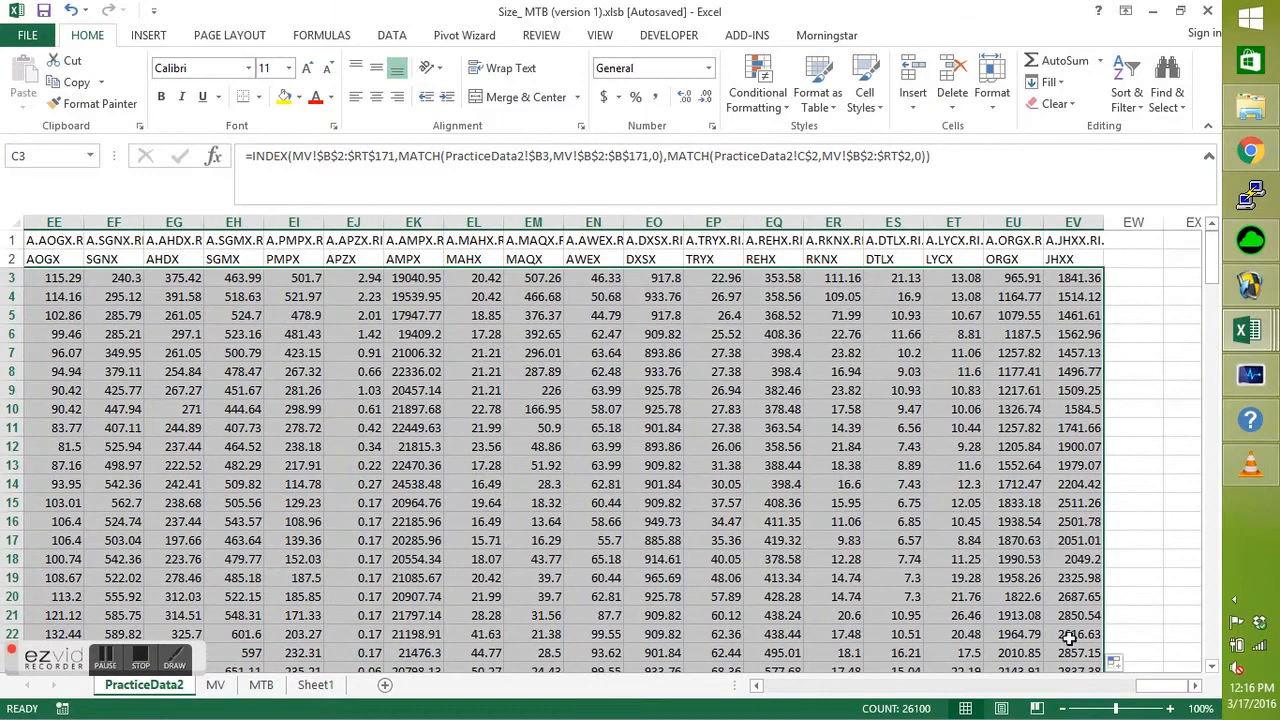
pyautogui.moveTo(1136, 688); pyautogui.dragTo(760, 688)
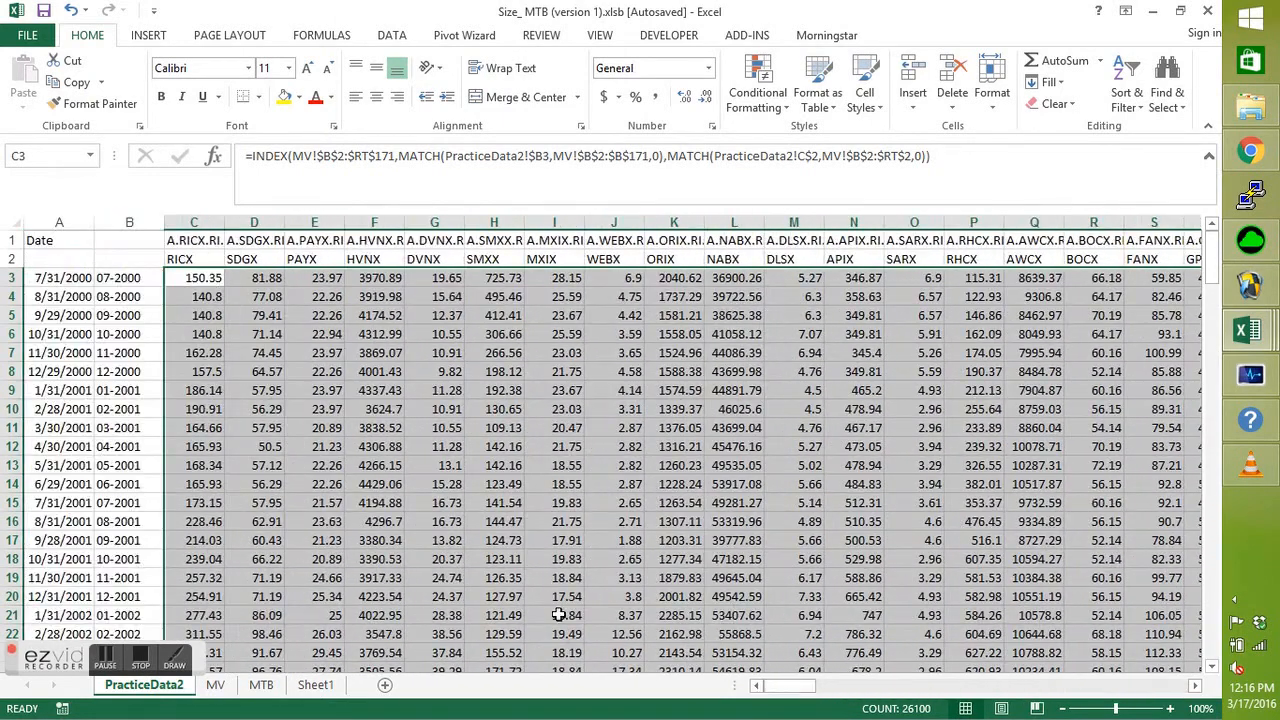